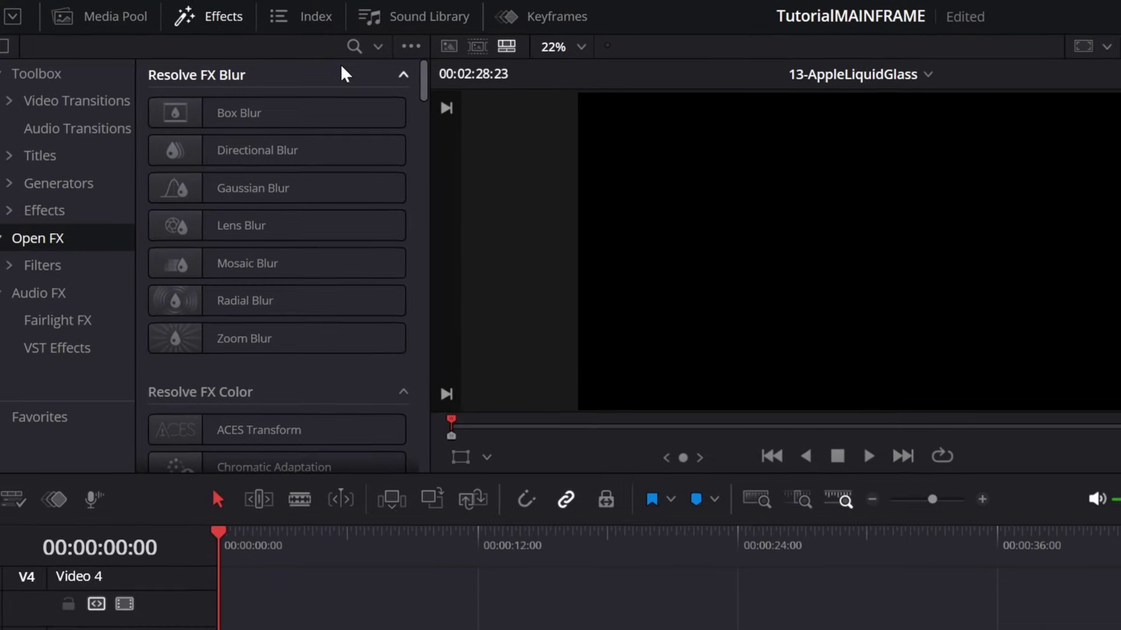
Step: Find the Fusion Composition effect, add it to the start of the timeline, and open it on the Fusion page
{"action": "left_click", "coordinate": [359, 46]}
{"action": "type", "text": "Fusion c"}
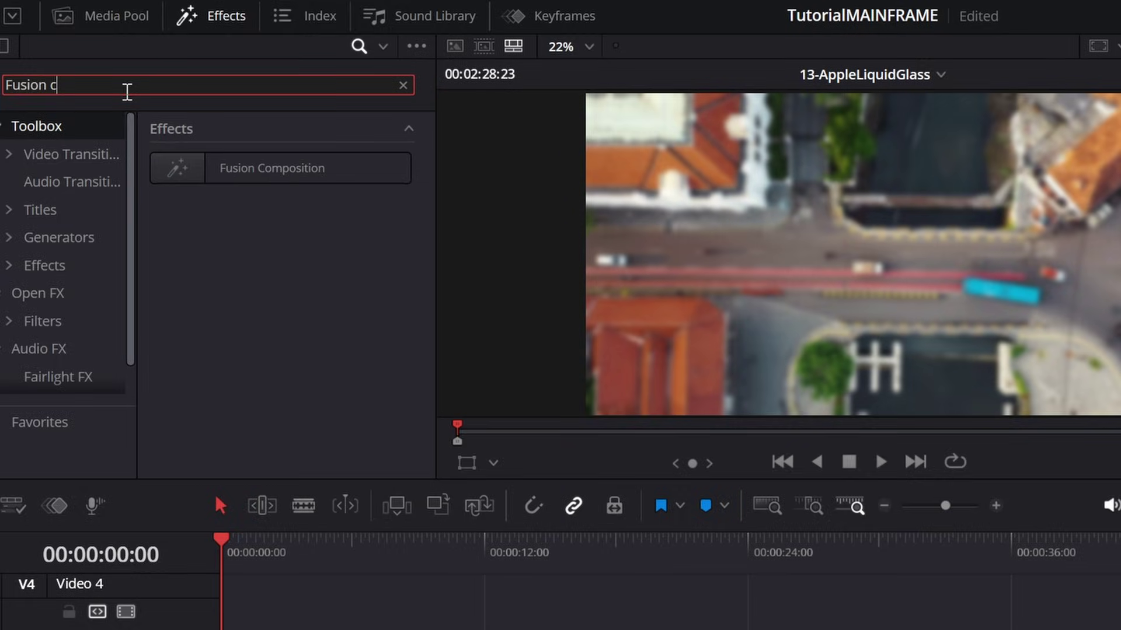
{"action": "type", "text": "omposition"}
{"action": "left_click_drag", "start_coordinate": [233, 168], "coordinate": [240, 629]}
{"action": "right_click", "coordinate": [293, 517]}
{"action": "left_click", "coordinate": [425, 405]}
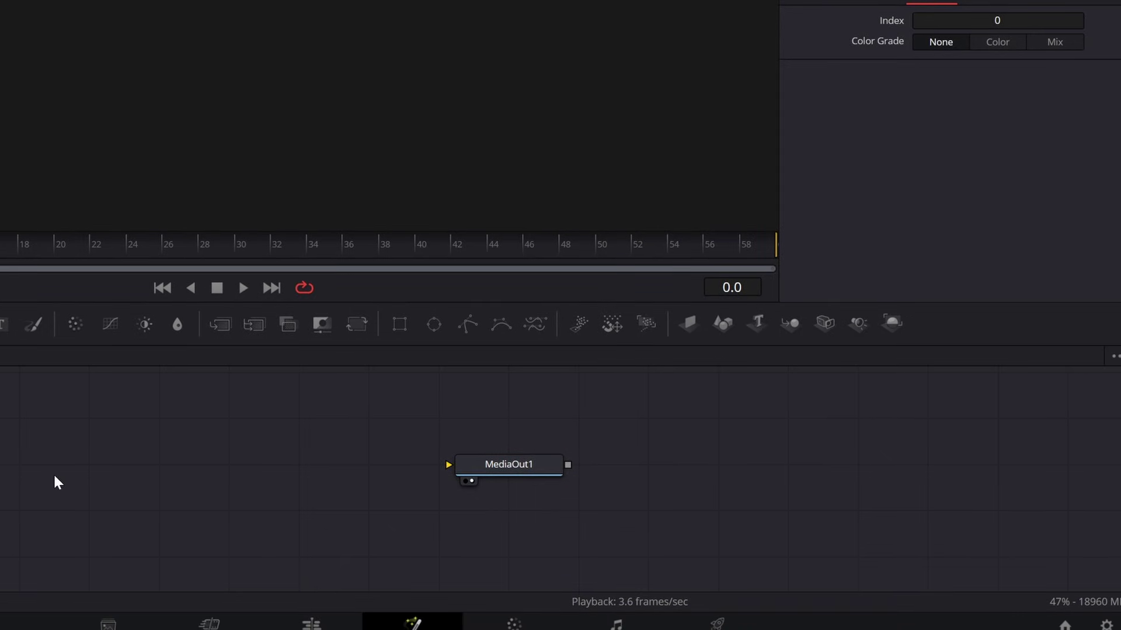
Step: Add a Background node and connect its output to MediaOut1
{"action": "key", "text": "shift+space"}
{"action": "type", "text": "backg"}
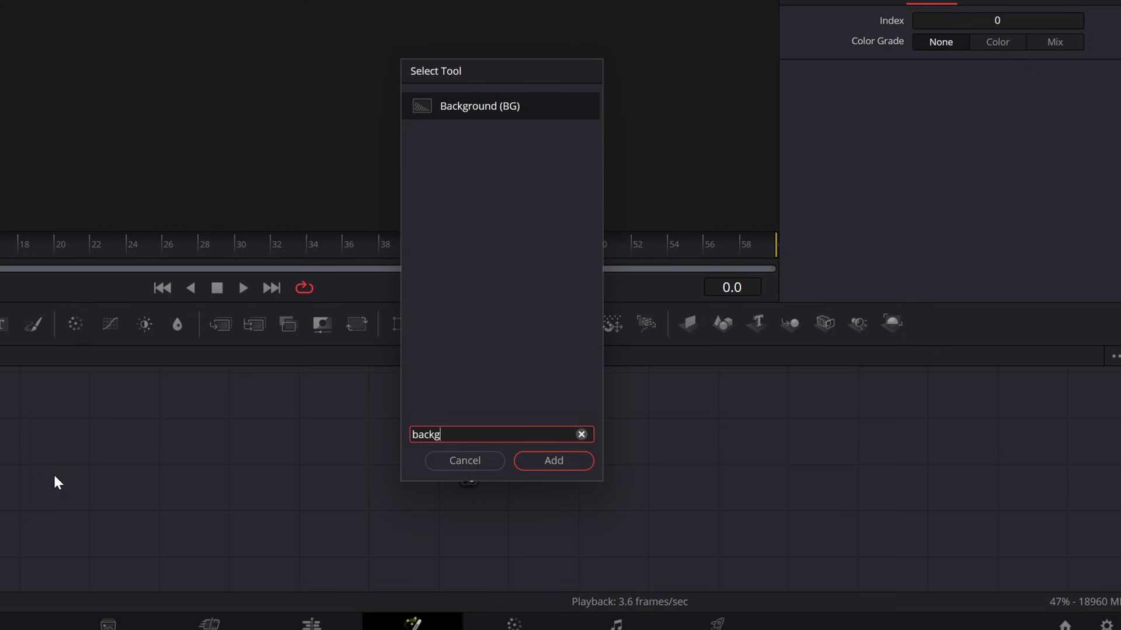
{"action": "type", "text": "rou"}
{"action": "key", "text": "Return"}
{"action": "left_click_drag", "start_coordinate": [358, 465], "coordinate": [472, 460]}
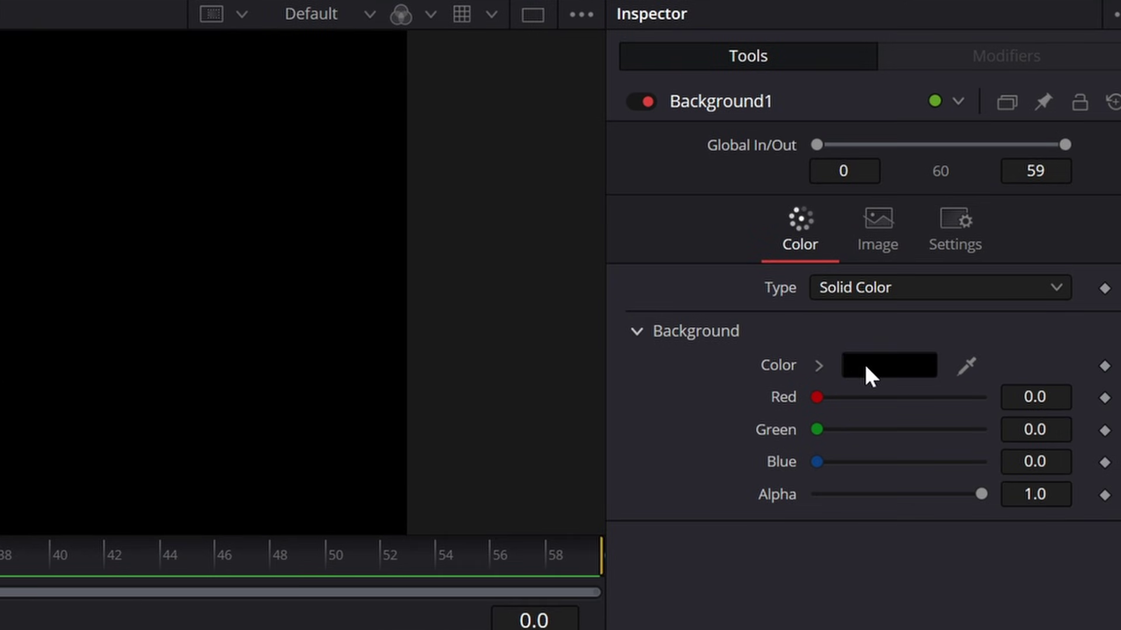
Step: Set the Background1 solid color to a near-white grey of about 0.953 in red, green and blue
{"action": "left_click", "coordinate": [1120, 300]}
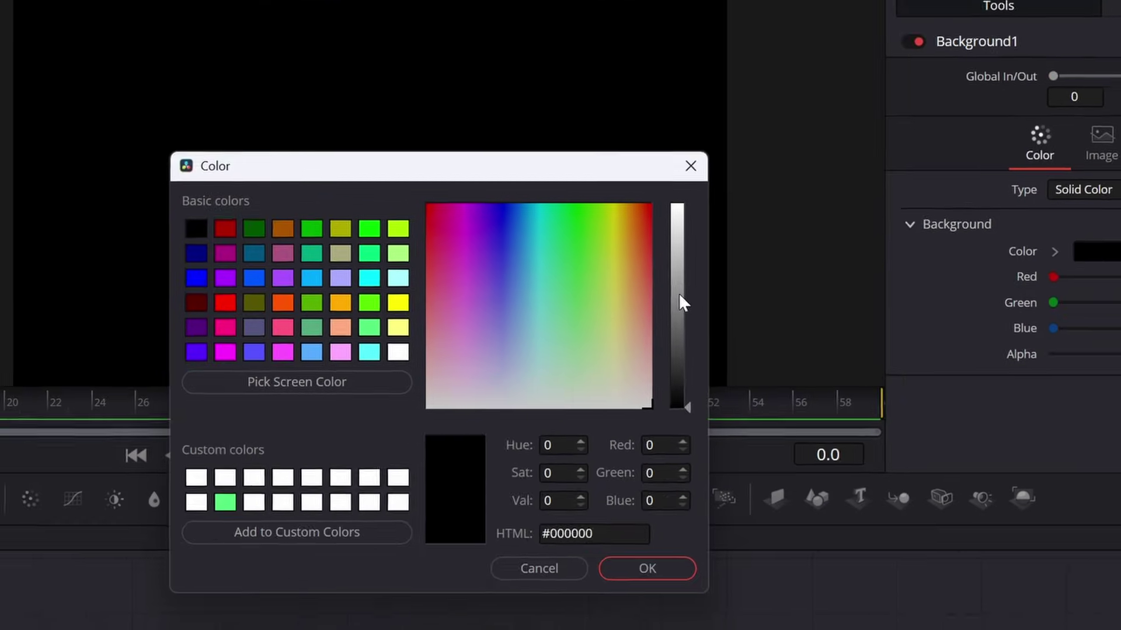
{"action": "left_click_drag", "start_coordinate": [409, 410], "coordinate": [409, 297]}
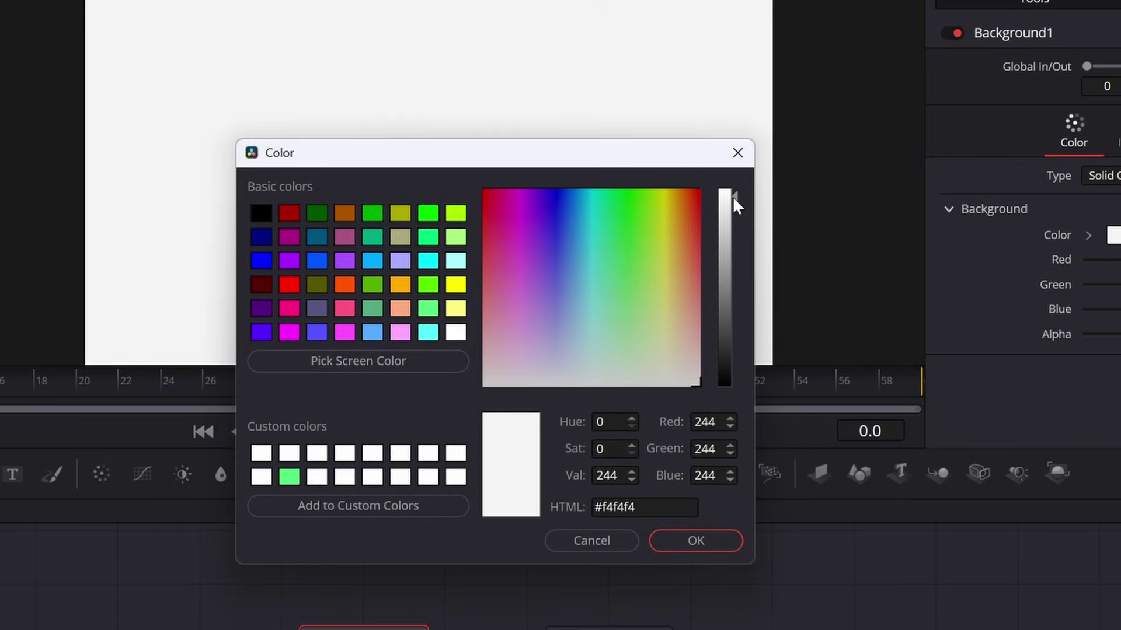
{"action": "left_click", "coordinate": [697, 538]}
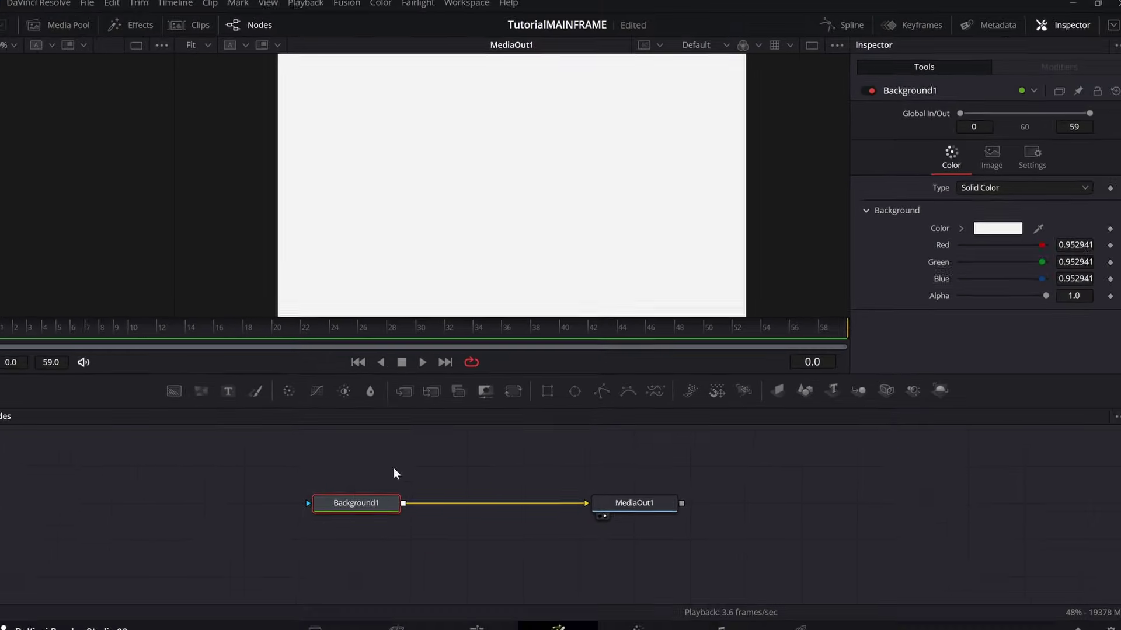
{"action": "left_click", "coordinate": [429, 450]}
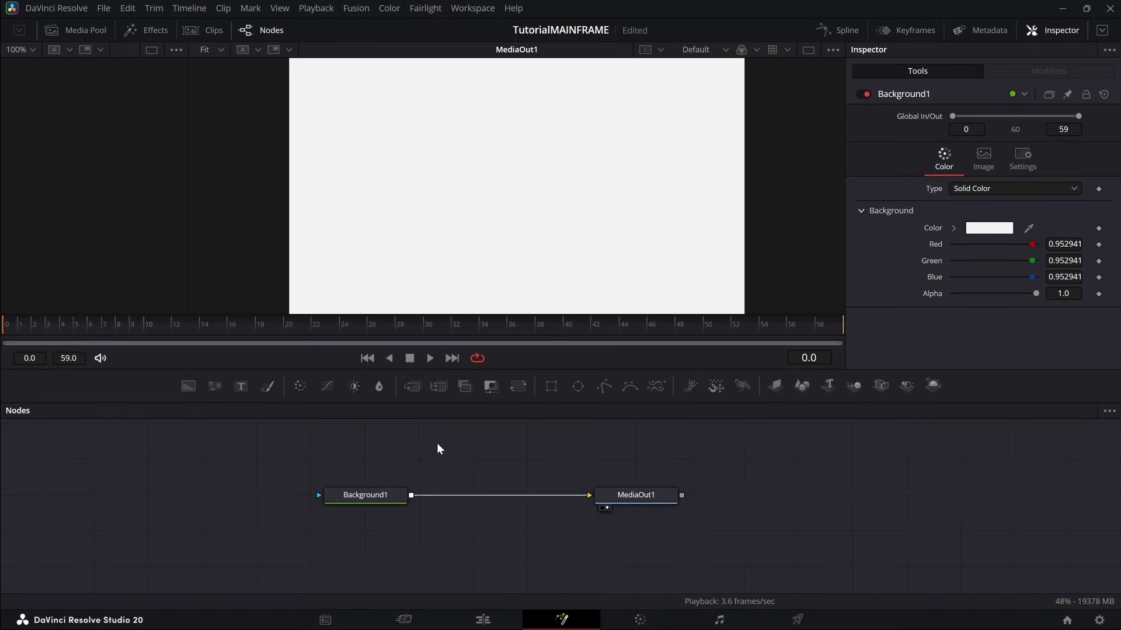
Step: Add a Text+ node and merge it over the background on the connection between Background1 and MediaOut1
{"action": "key", "text": "shift+space"}
{"action": "type", "text": "text"}
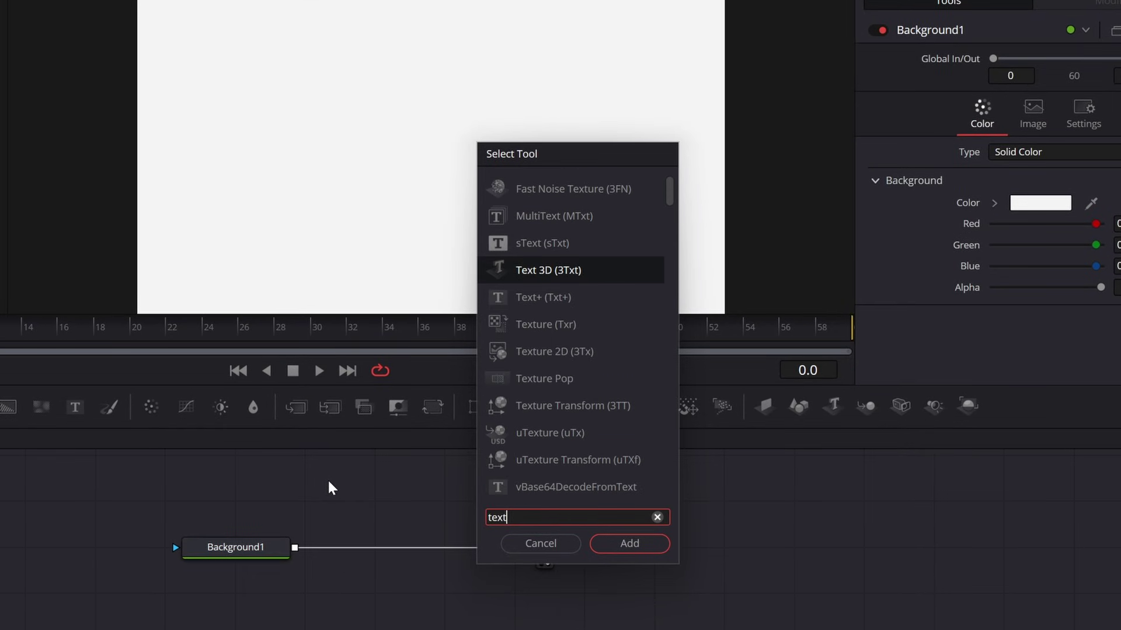
{"action": "key", "text": "Down"}
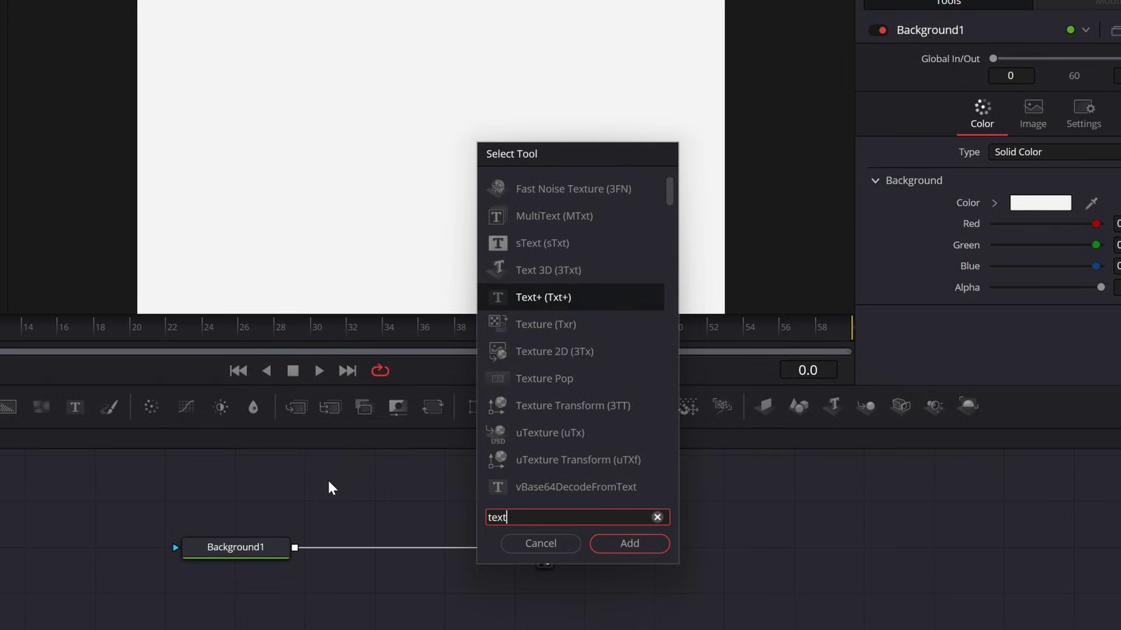
{"action": "key", "text": "Return"}
{"action": "left_click_drag", "start_coordinate": [280, 500], "coordinate": [319, 503]}
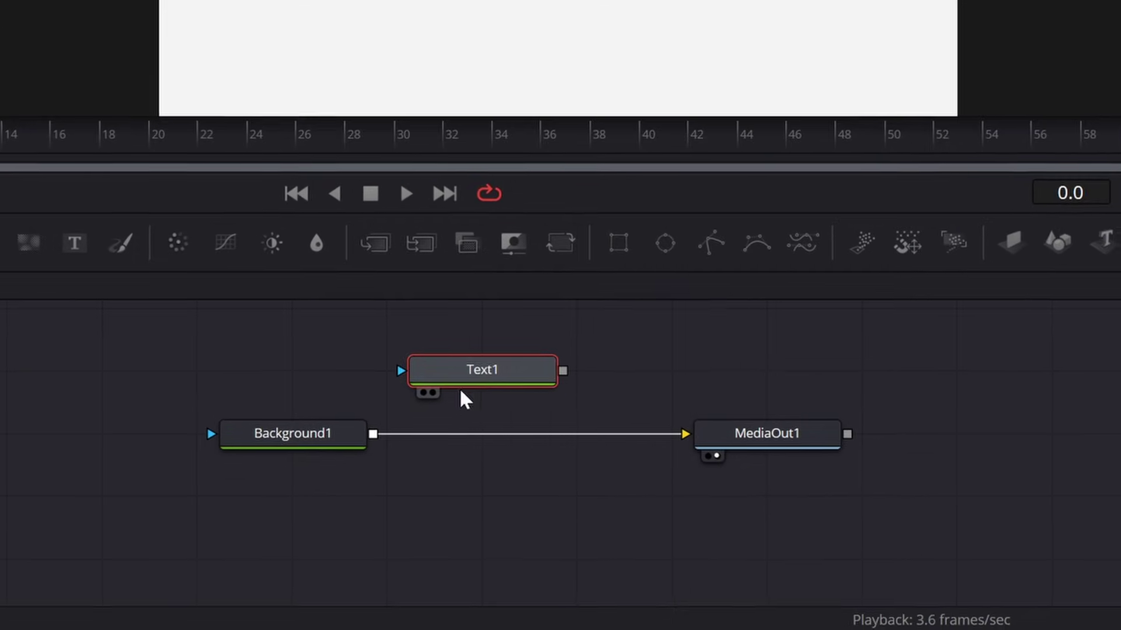
{"action": "left_click_drag", "start_coordinate": [467, 380], "coordinate": [487, 419]}
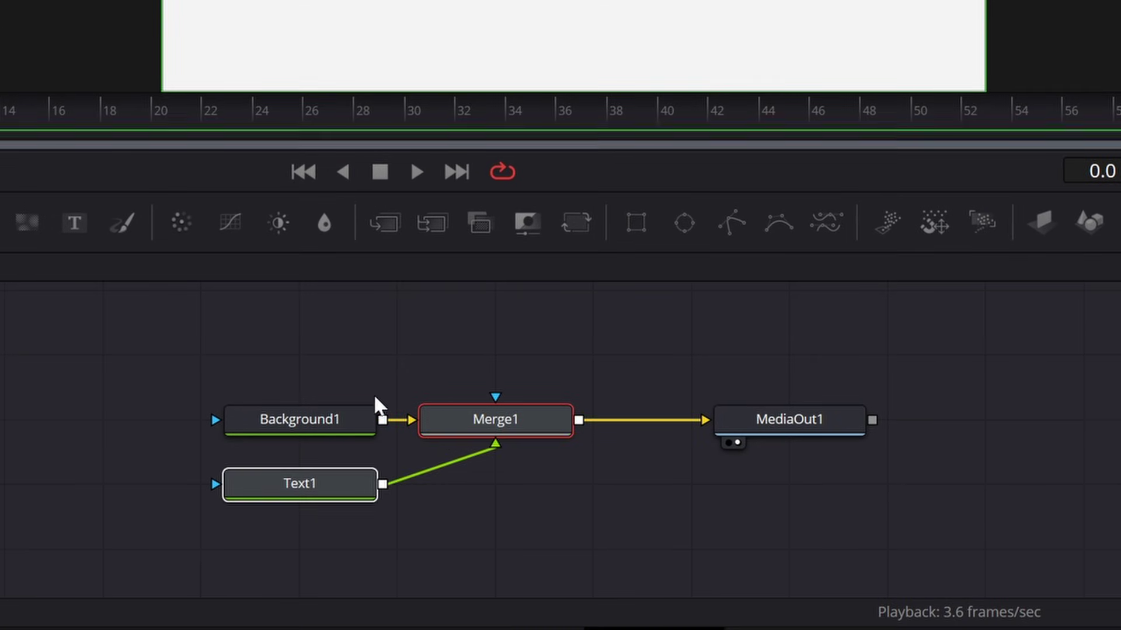
Step: Reposition the Text1 node directly above Merge1 in the node graph
{"action": "left_click", "coordinate": [375, 396]}
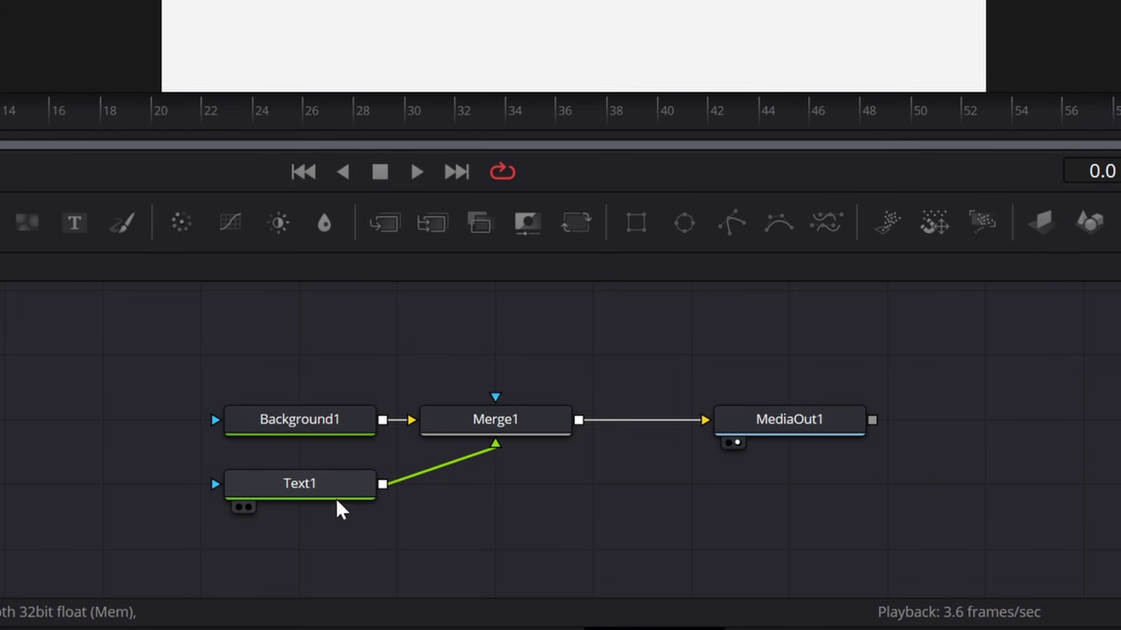
{"action": "left_click_drag", "start_coordinate": [337, 500], "coordinate": [503, 374]}
{"action": "scroll", "coordinate": [373, 365], "scroll_direction": "down", "scroll_amount": 2}
{"action": "scroll", "coordinate": [503, 379], "scroll_direction": "up", "scroll_amount": 2}
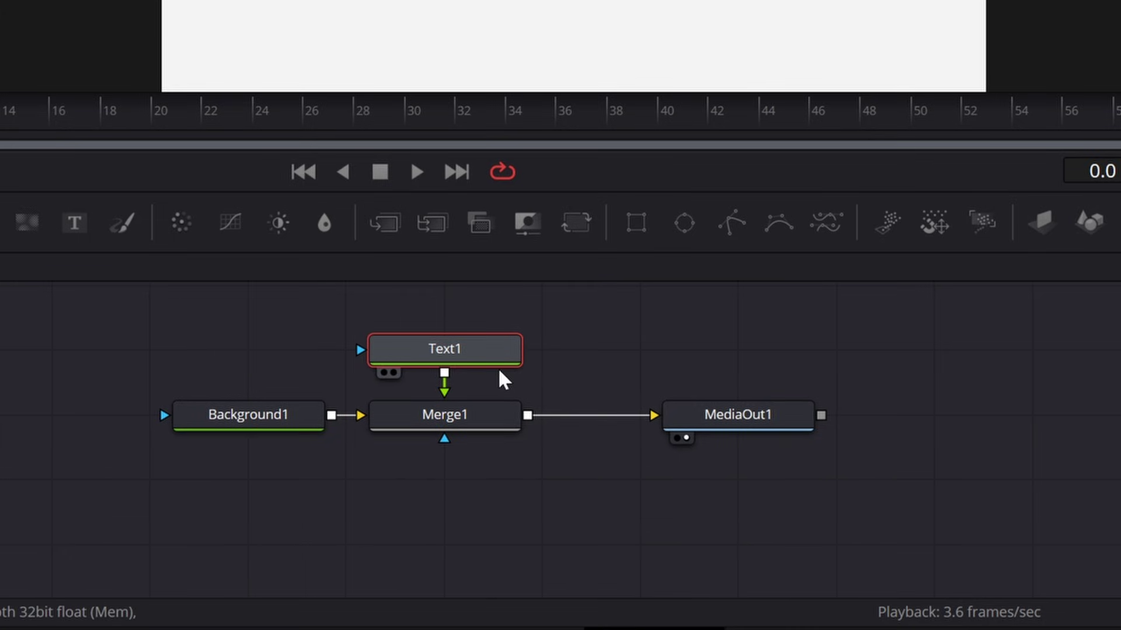
Step: Change the Text1 color to a near-black grey
{"action": "scroll", "coordinate": [461, 386], "scroll_direction": "up", "scroll_amount": 2}
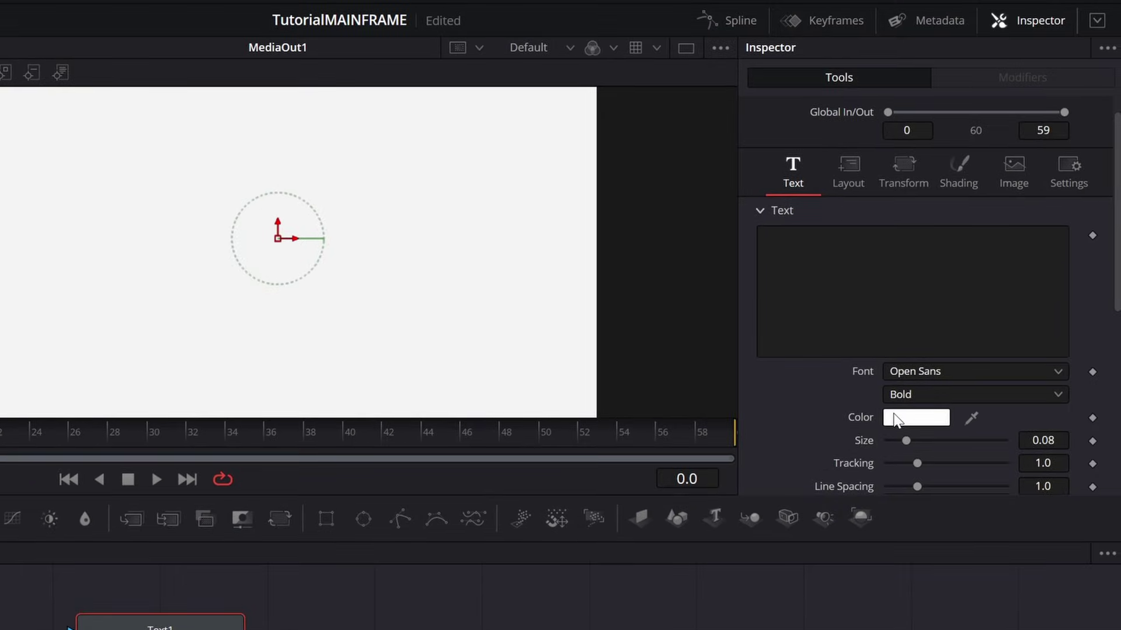
{"action": "left_click", "coordinate": [914, 417]}
{"action": "left_click", "coordinate": [549, 399]}
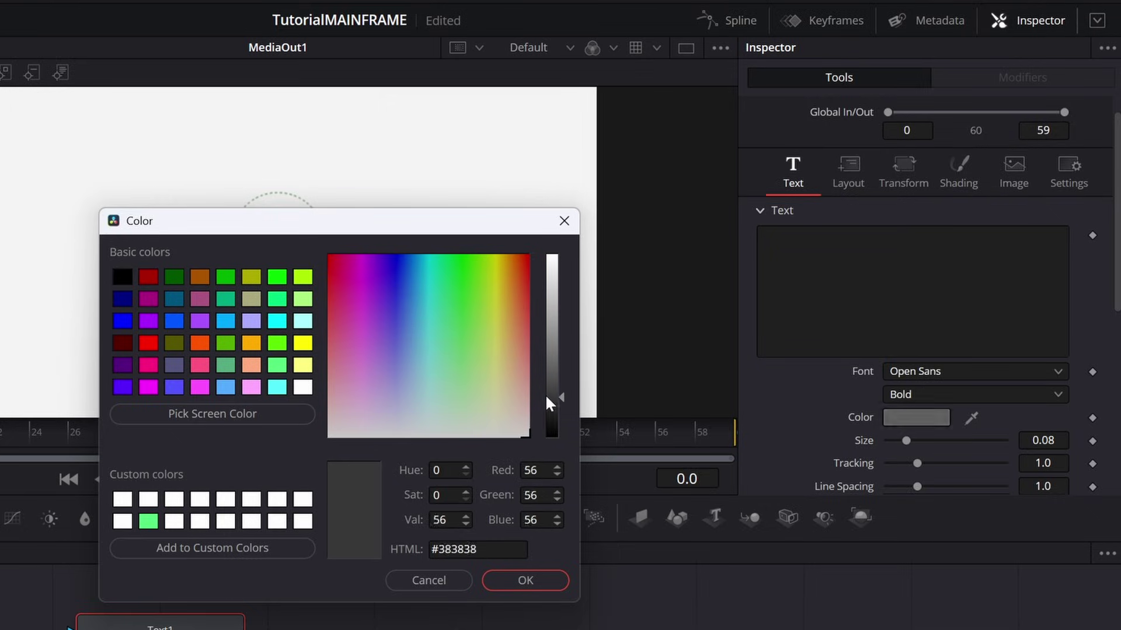
{"action": "left_click_drag", "start_coordinate": [545, 394], "coordinate": [551, 421]}
{"action": "left_click", "coordinate": [548, 583]}
Step: Enter "Rystal Liquid Glass" as the content of Text1
{"action": "left_click", "coordinate": [926, 279]}
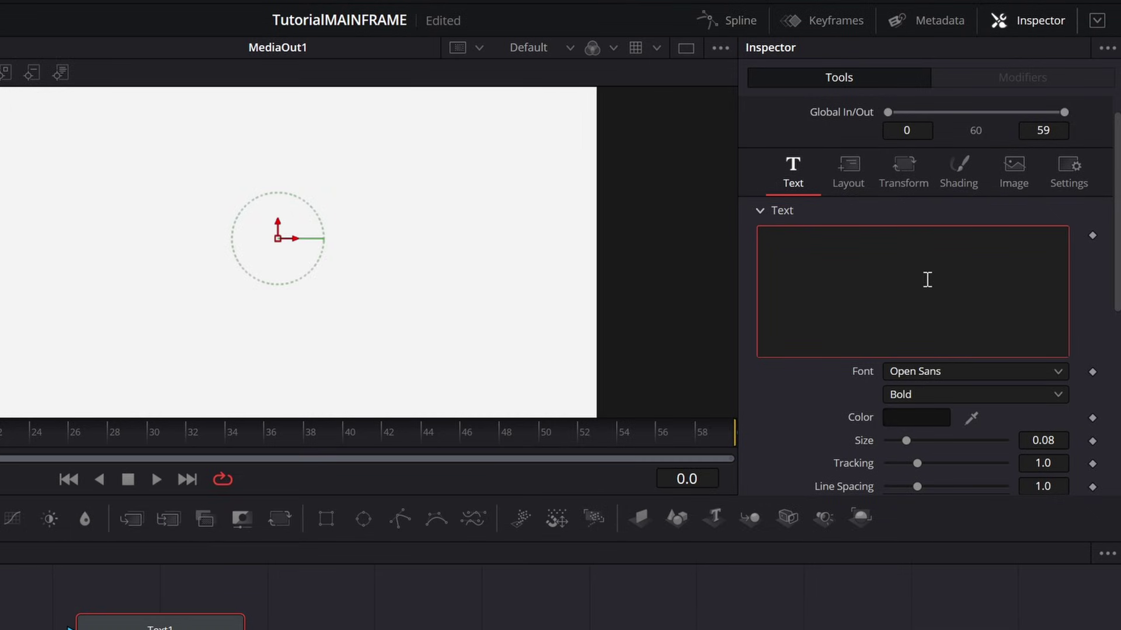
{"action": "type", "text": "Rystal Liquid G"}
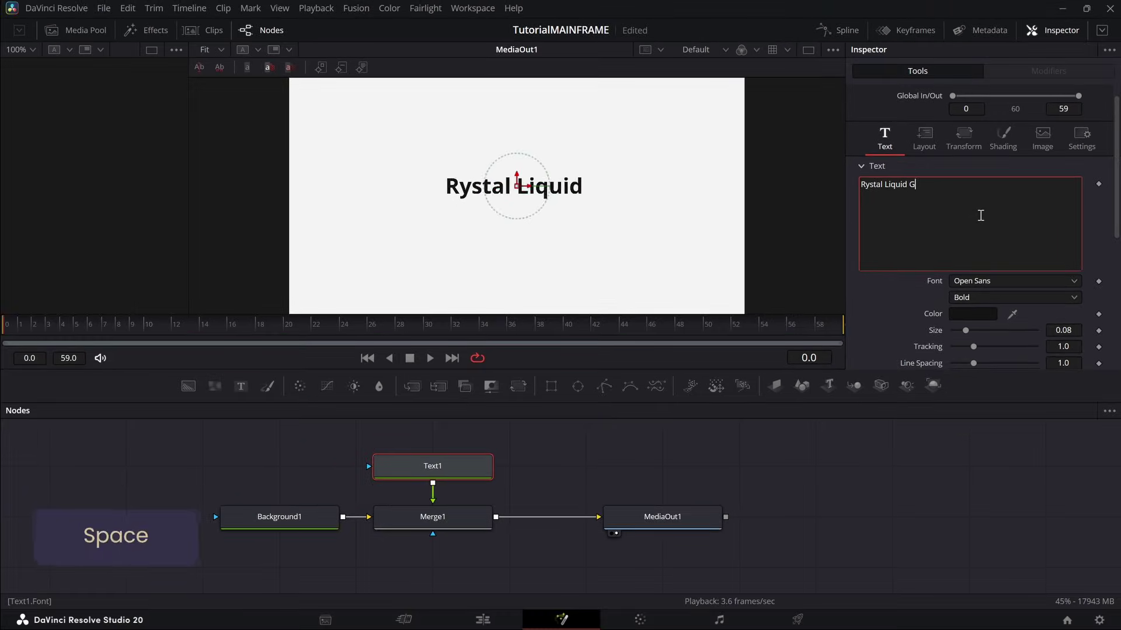
{"action": "type", "text": "lass"}
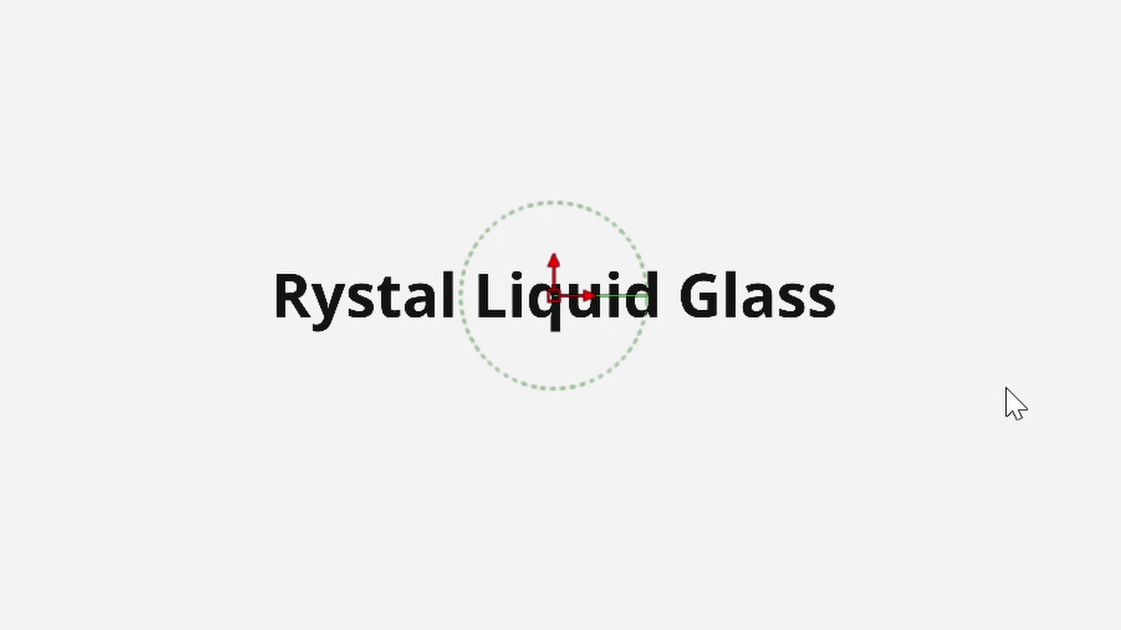
Step: Change the Text1 font to SF Pro Display and check the lettering in the viewer
{"action": "left_click", "coordinate": [980, 363]}
{"action": "key", "text": "s"}
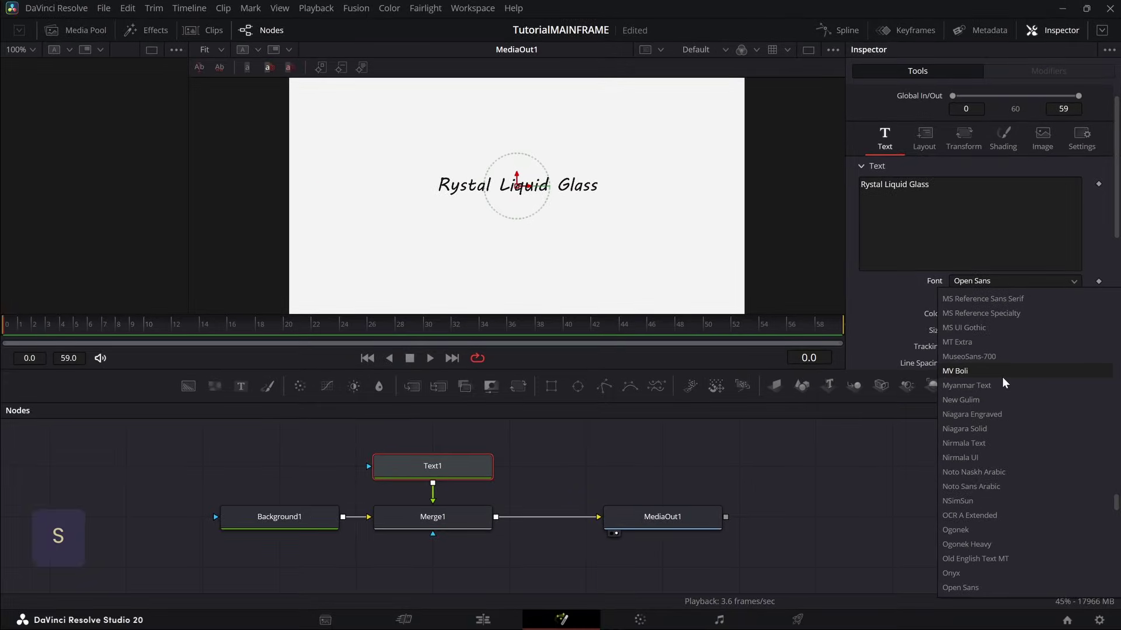
{"action": "key", "text": "f"}
{"action": "left_click", "coordinate": [990, 286]}
{"action": "scroll", "coordinate": [491, 217], "scroll_direction": "up", "scroll_amount": 5}
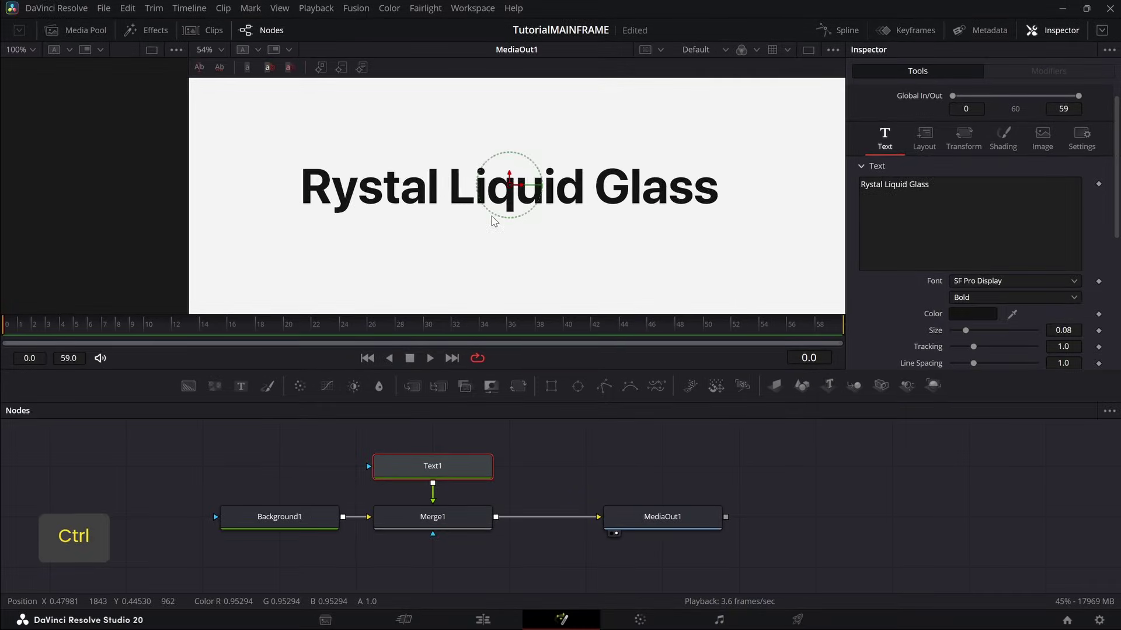
{"action": "scroll", "coordinate": [502, 196], "scroll_direction": "up", "scroll_amount": 2}
{"action": "scroll", "coordinate": [475, 200], "scroll_direction": "down", "scroll_amount": 5}
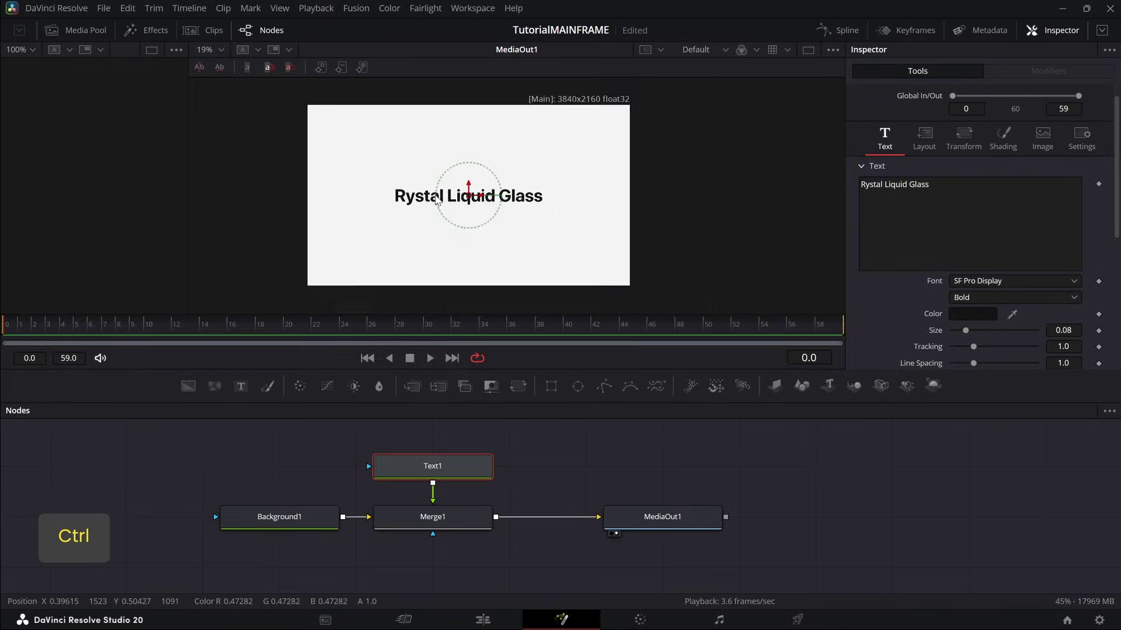
Step: Add a Rectangle mask node above Text1 and connect it to the text node's mask input
{"action": "key", "text": "shift+space"}
{"action": "type", "text": "textrectangle"}
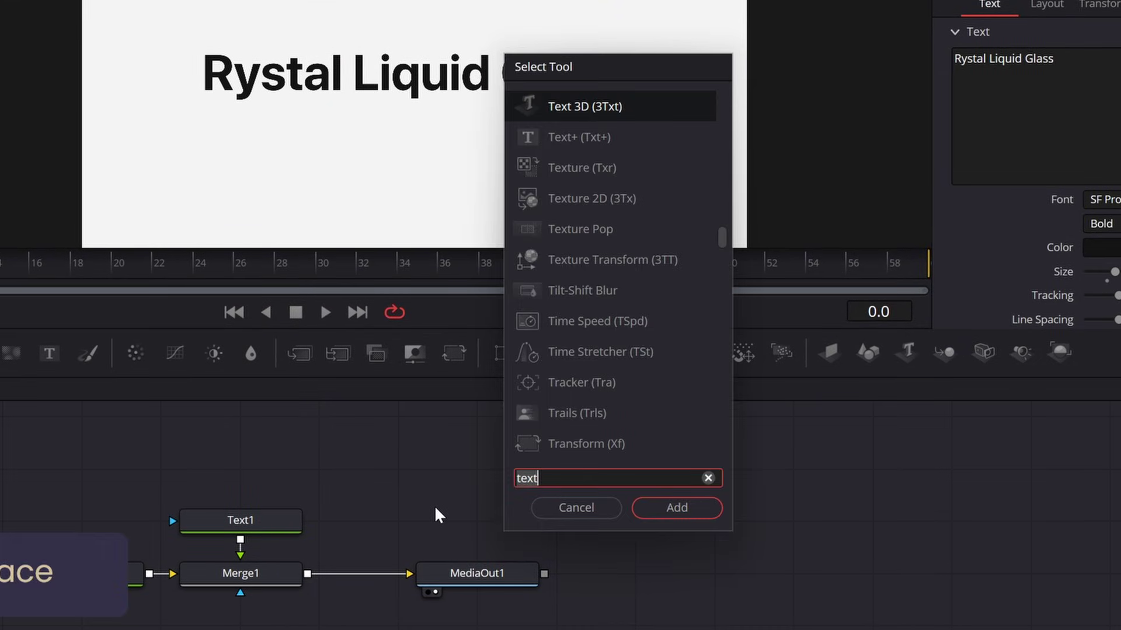
{"action": "key", "text": "Return"}
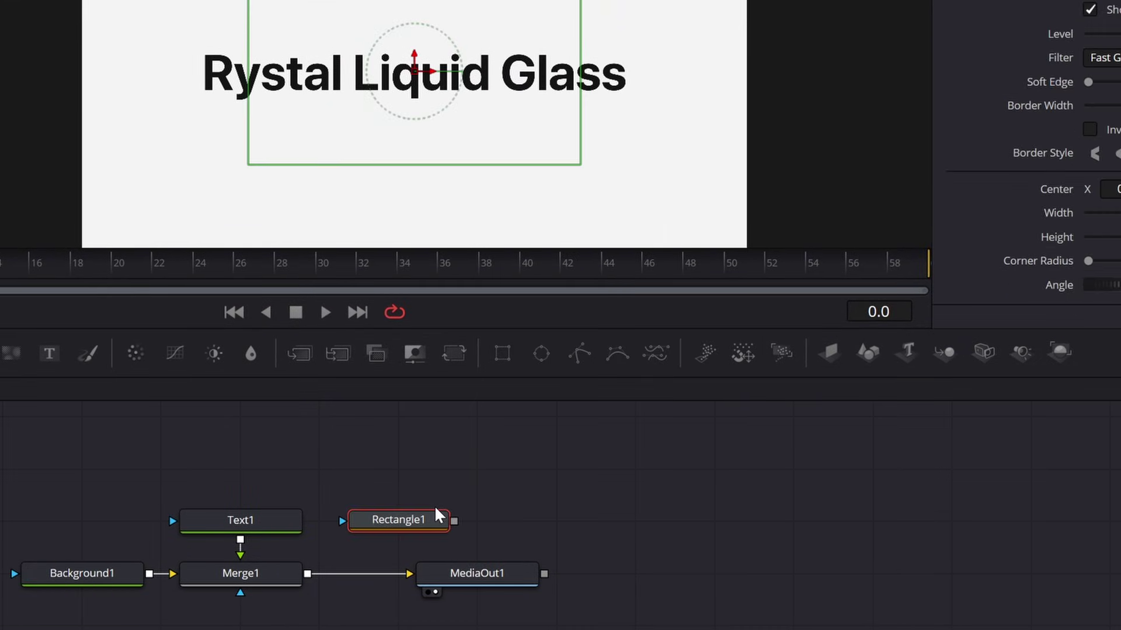
{"action": "left_click_drag", "start_coordinate": [422, 520], "coordinate": [257, 467]}
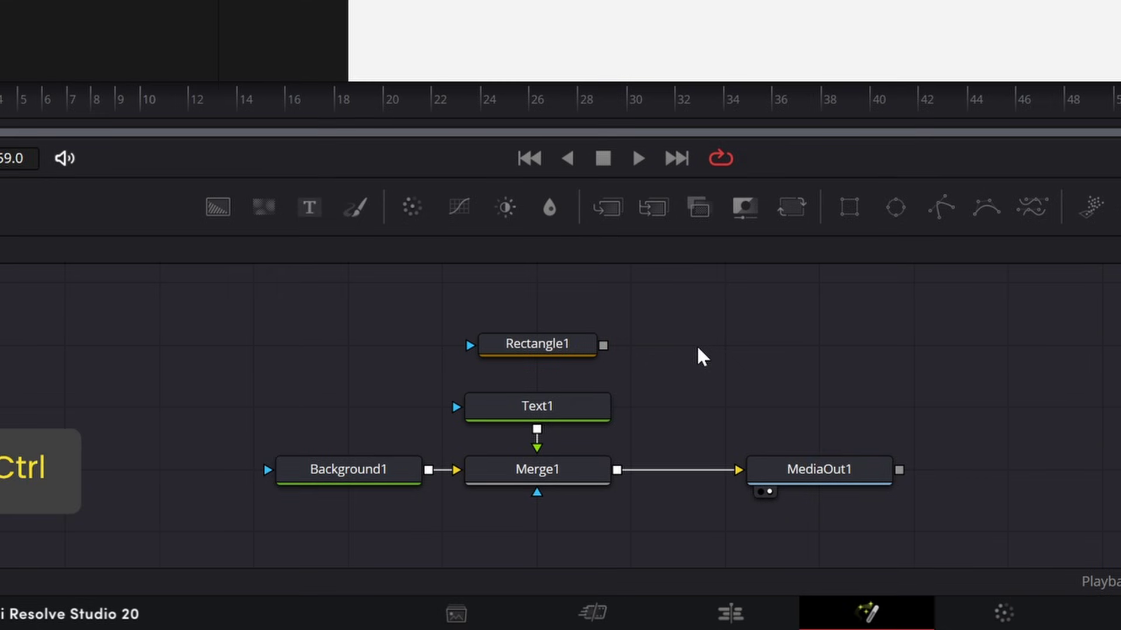
{"action": "scroll", "coordinate": [332, 472], "scroll_direction": "down", "scroll_amount": 2, "text": "ctrl"}
{"action": "scroll", "coordinate": [613, 350], "scroll_direction": "up", "scroll_amount": 2}
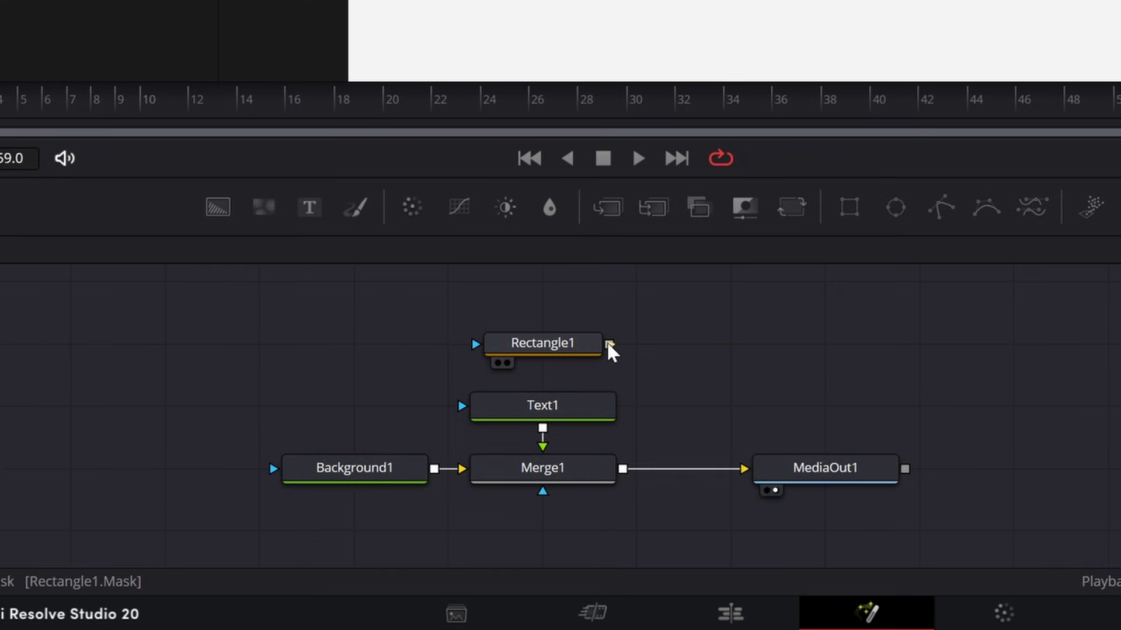
{"action": "left_click_drag", "start_coordinate": [609, 345], "coordinate": [461, 403]}
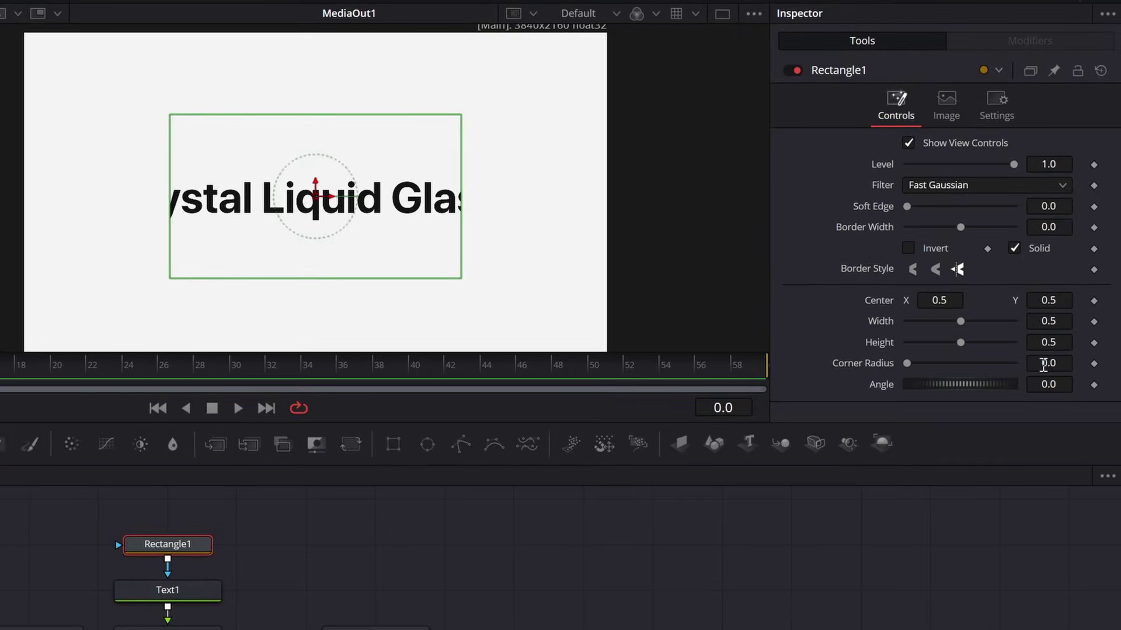
Step: Shape Rectangle1 into a pill with corner radius 1.0, width about 0.615 and height about 0.422
{"action": "left_click_drag", "start_coordinate": [1042, 365], "coordinate": [1103, 365]}
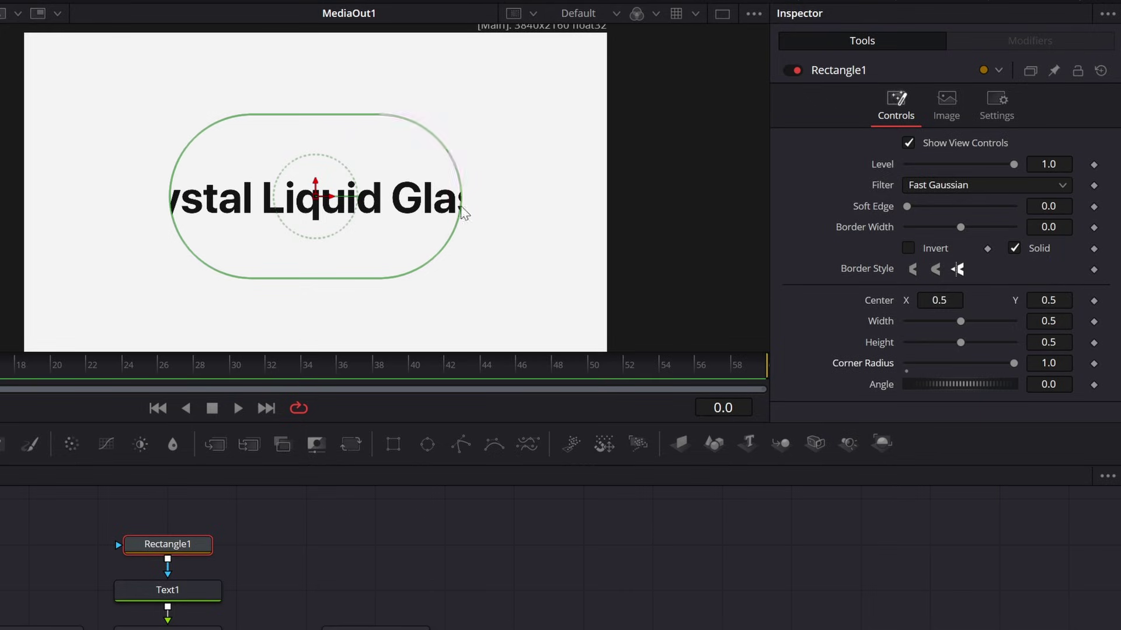
{"action": "scroll", "coordinate": [269, 161], "scroll_direction": "up", "scroll_amount": 2}
{"action": "scroll", "coordinate": [275, 140], "scroll_direction": "down", "scroll_amount": 2}
{"action": "scroll", "coordinate": [312, 174], "scroll_direction": "up", "scroll_amount": 2}
{"action": "mouse_move", "coordinate": [1028, 324]}
{"action": "left_mouse_down"}
{"action": "mouse_move", "coordinate": [1056, 324]}
{"action": "mouse_move", "coordinate": [1033, 330]}
{"action": "left_mouse_up"}
{"action": "left_click_drag", "start_coordinate": [1040, 345], "coordinate": [1026, 345]}
{"action": "scroll", "coordinate": [329, 206], "scroll_direction": "down", "scroll_amount": 1}
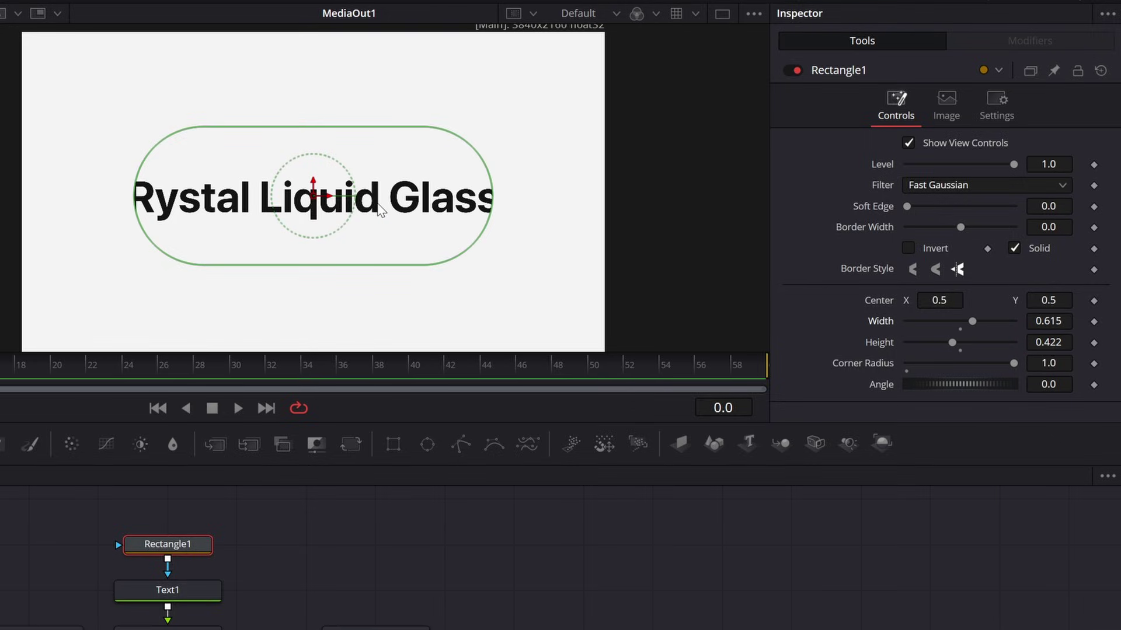
Step: Feather the Rectangle1 mask with a soft edge of about 0.0066 and a border width of about -0.0081
{"action": "left_click_drag", "start_coordinate": [1048, 206], "coordinate": [1050, 206]}
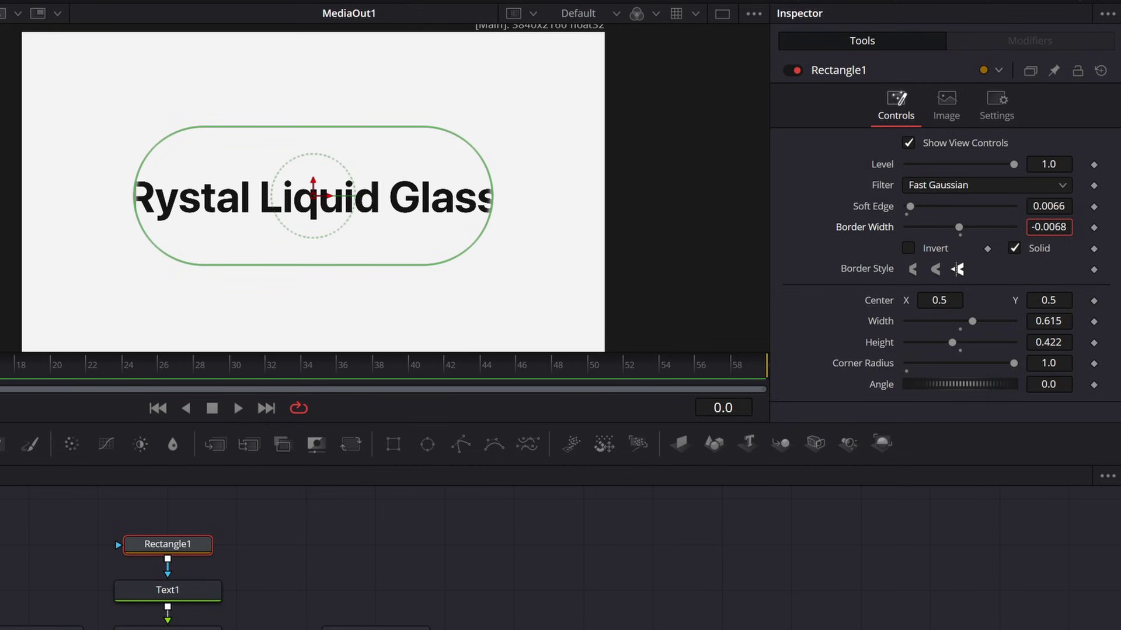
{"action": "left_click_drag", "start_coordinate": [1048, 227], "coordinate": [1041, 227]}
{"action": "scroll", "coordinate": [125, 195], "scroll_direction": "up", "scroll_amount": 8}
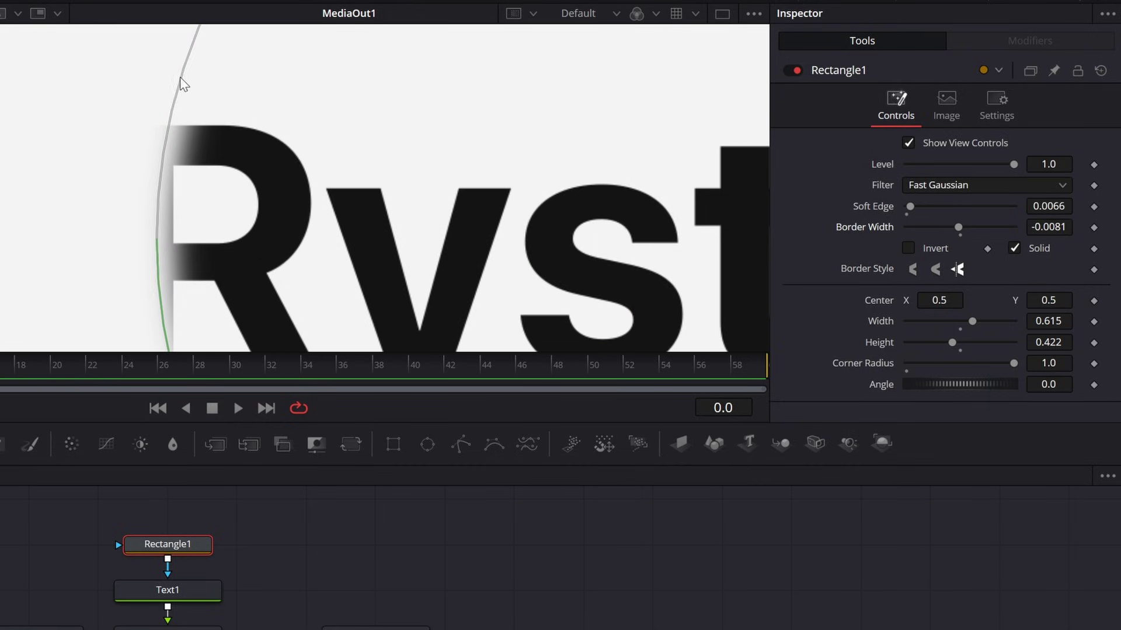
{"action": "scroll", "coordinate": [119, 178], "scroll_direction": "down", "scroll_amount": 8}
{"action": "scroll", "coordinate": [210, 575], "scroll_direction": "up", "scroll_amount": 3}
Step: Copy Text1, paste it as an instance, and place the instance node beside Text1 in the same row
{"action": "left_click_drag", "start_coordinate": [250, 583], "coordinate": [394, 591]}
{"action": "left_click", "coordinate": [501, 548]}
{"action": "left_click", "coordinate": [297, 431]}
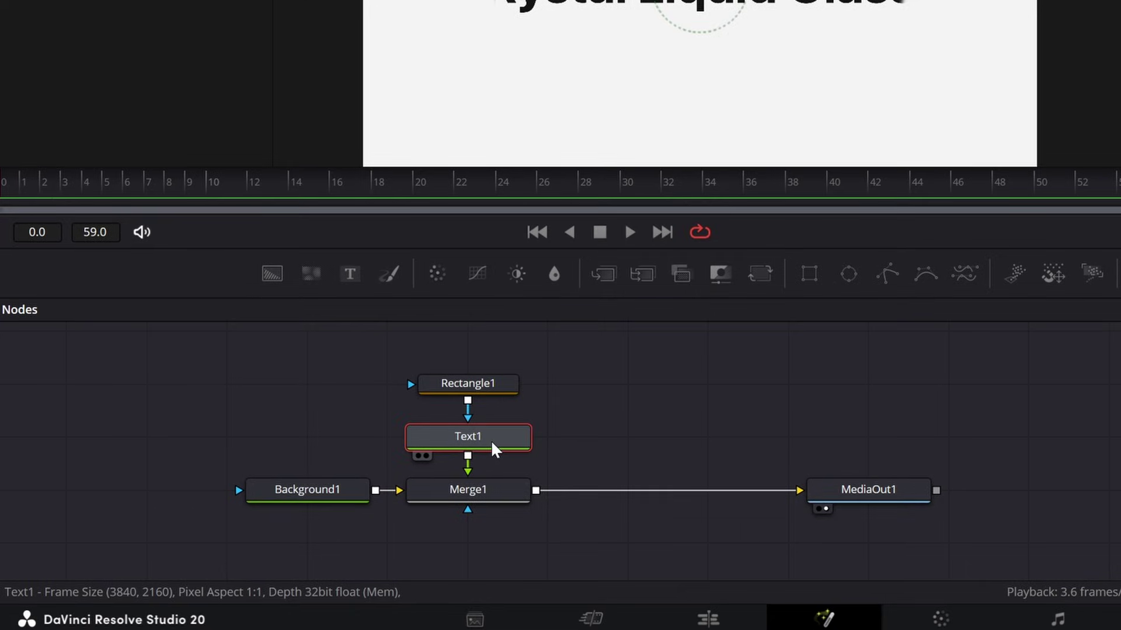
{"action": "key", "text": "ctrl+c"}
{"action": "left_click", "coordinate": [605, 432]}
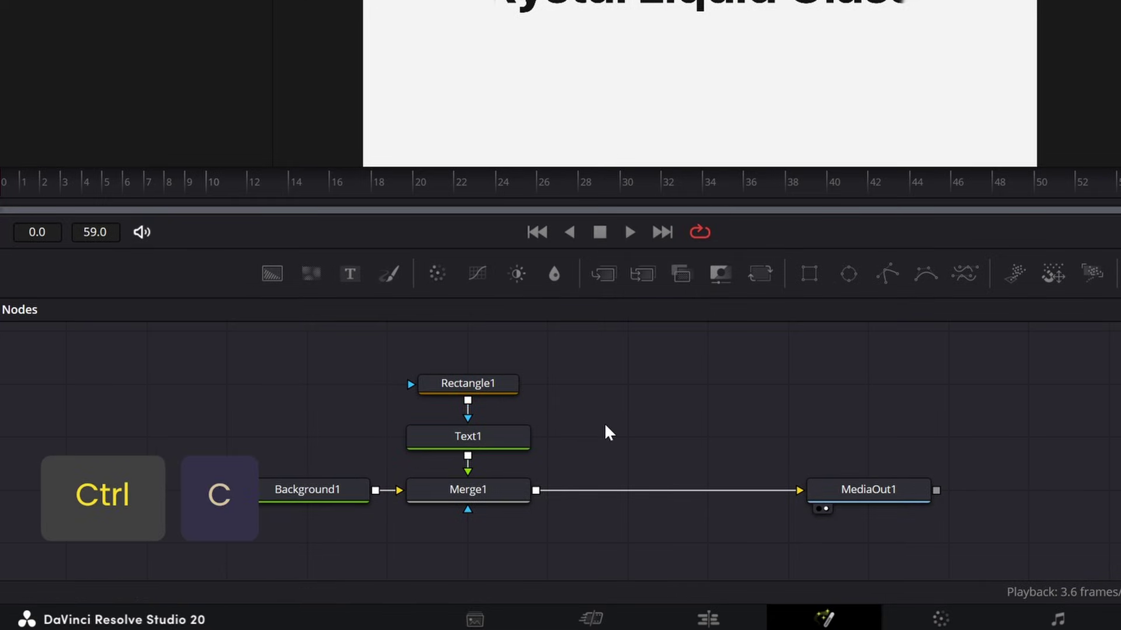
{"action": "key", "text": "ctrl+shift+v"}
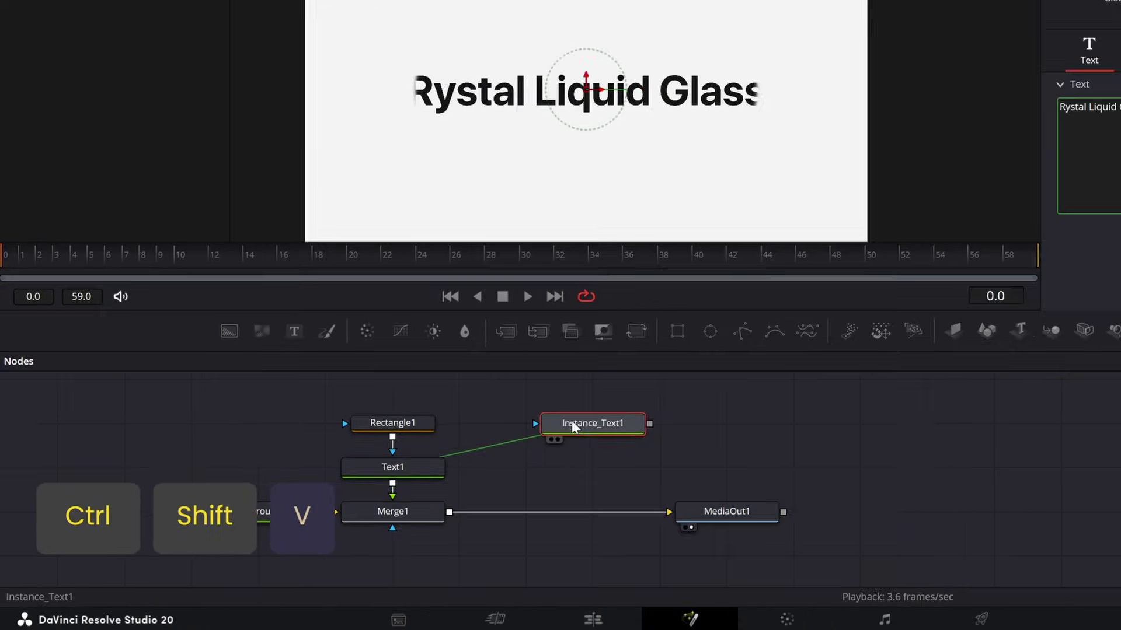
{"action": "left_click_drag", "start_coordinate": [572, 425], "coordinate": [571, 468]}
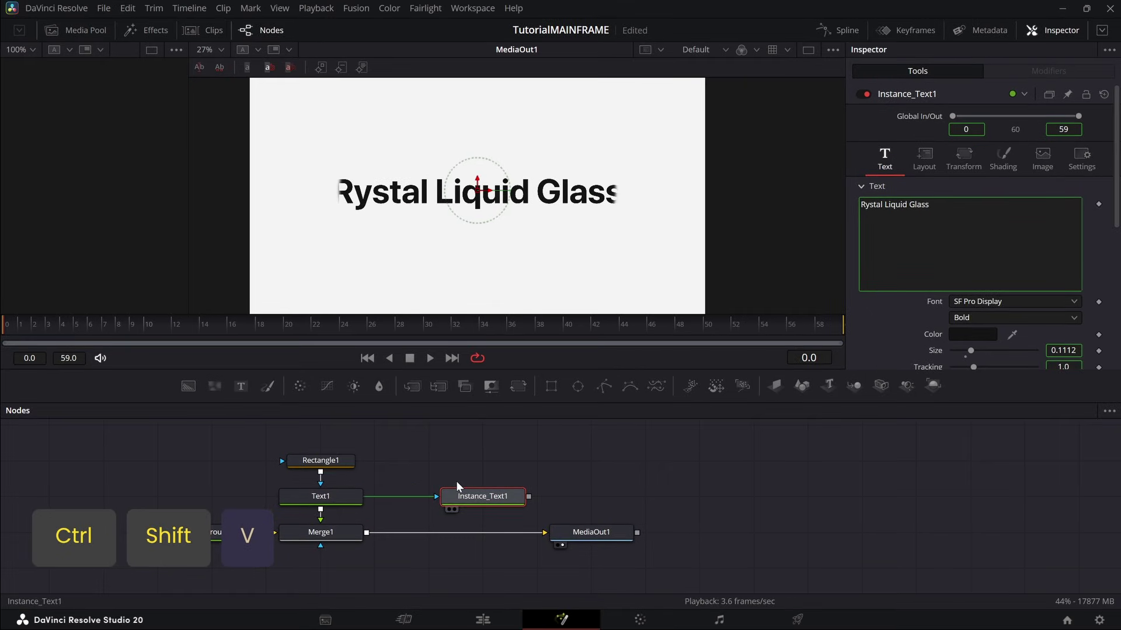
Step: Delete "Glass" from Instance_Text1's text and retype it to test the text link with Text1
{"action": "left_click", "coordinate": [339, 496]}
{"action": "scroll", "coordinate": [1021, 260], "scroll_direction": "down", "scroll_amount": 5}
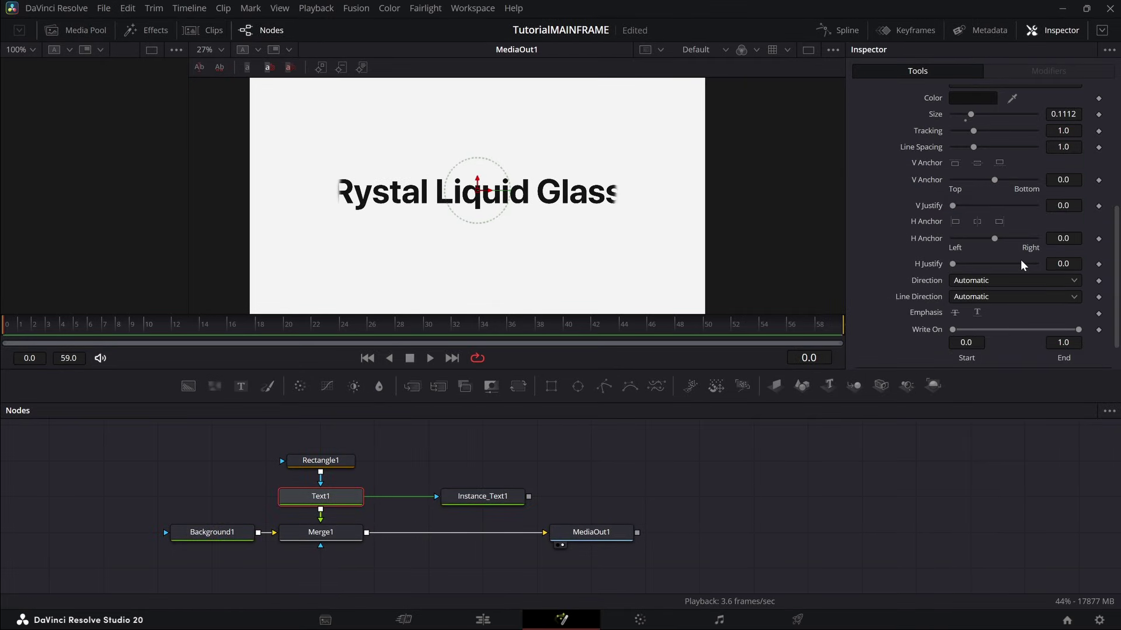
{"action": "scroll", "coordinate": [992, 260], "scroll_direction": "up", "scroll_amount": 5}
{"action": "left_click", "coordinate": [508, 496]}
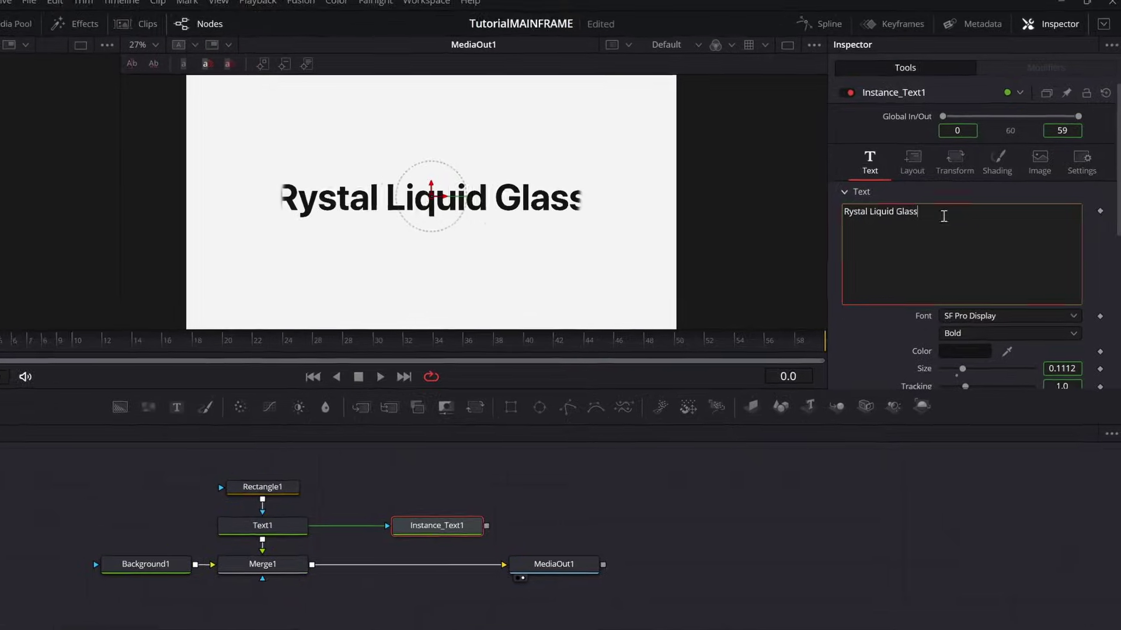
{"action": "key", "text": "BackSpace"}
{"action": "key", "text": "BackSpace"}
{"action": "key", "text": "BackSpace"}
{"action": "key", "text": "BackSpace"}
{"action": "key", "text": "BackSpace"}
{"action": "type", "text": "I"}
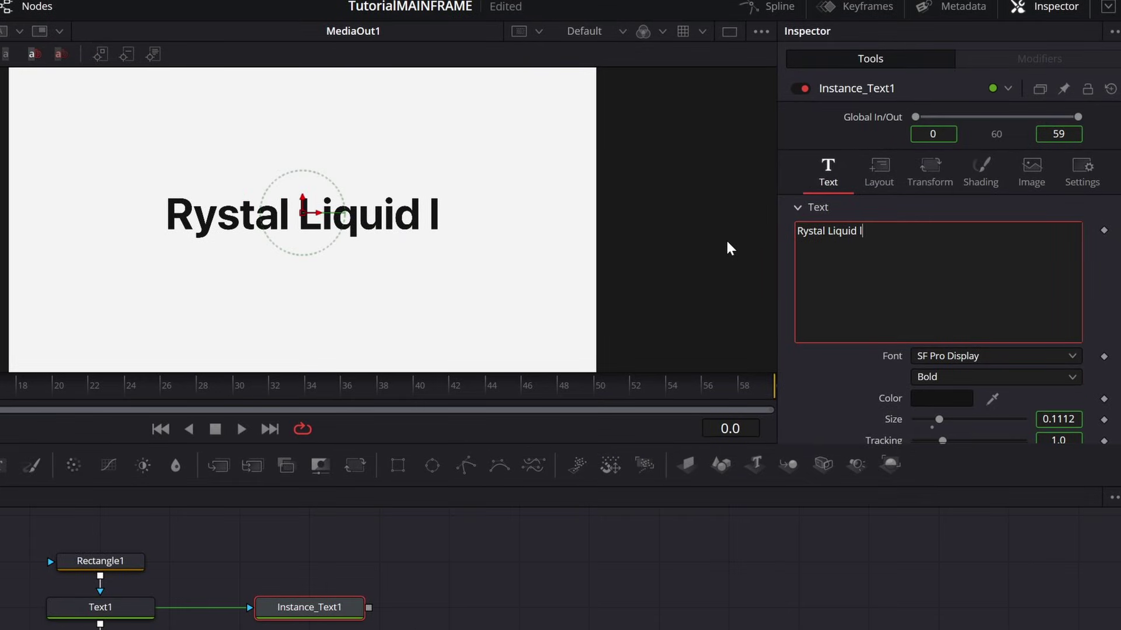
{"action": "type", "text": "as"}
{"action": "key", "text": "BackSpace"}
{"action": "key", "text": "BackSpace"}
{"action": "key", "text": "BackSpace"}
{"action": "type", "text": "Glass"}
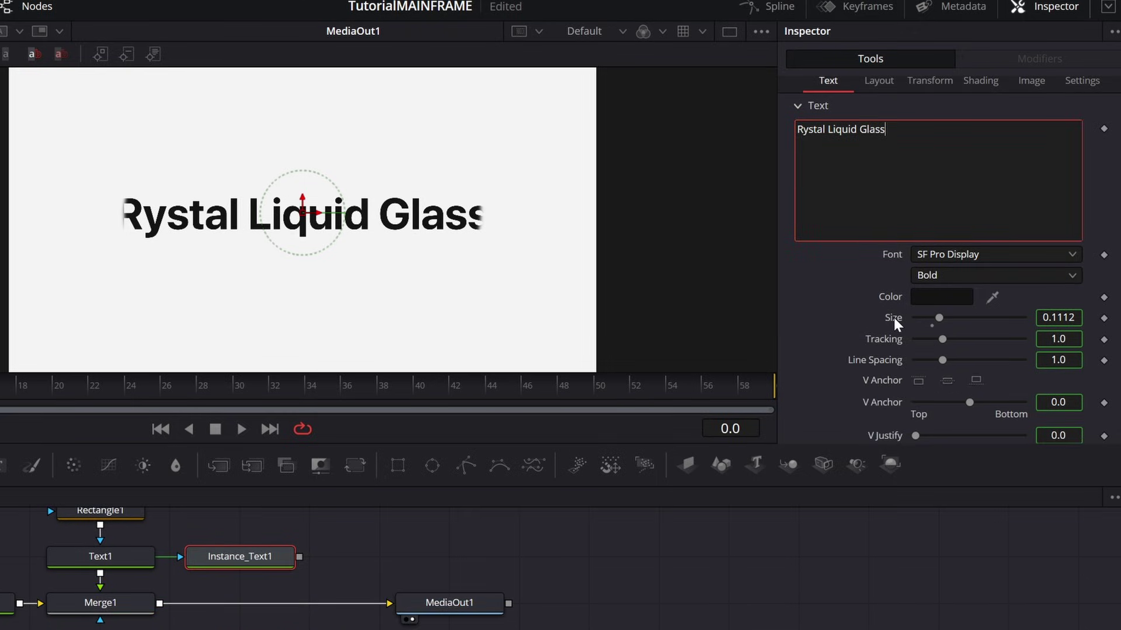
Step: Deinstance the Size parameter of Instance_Text1 and merge the node over Merge1's output
{"action": "right_click", "coordinate": [894, 317]}
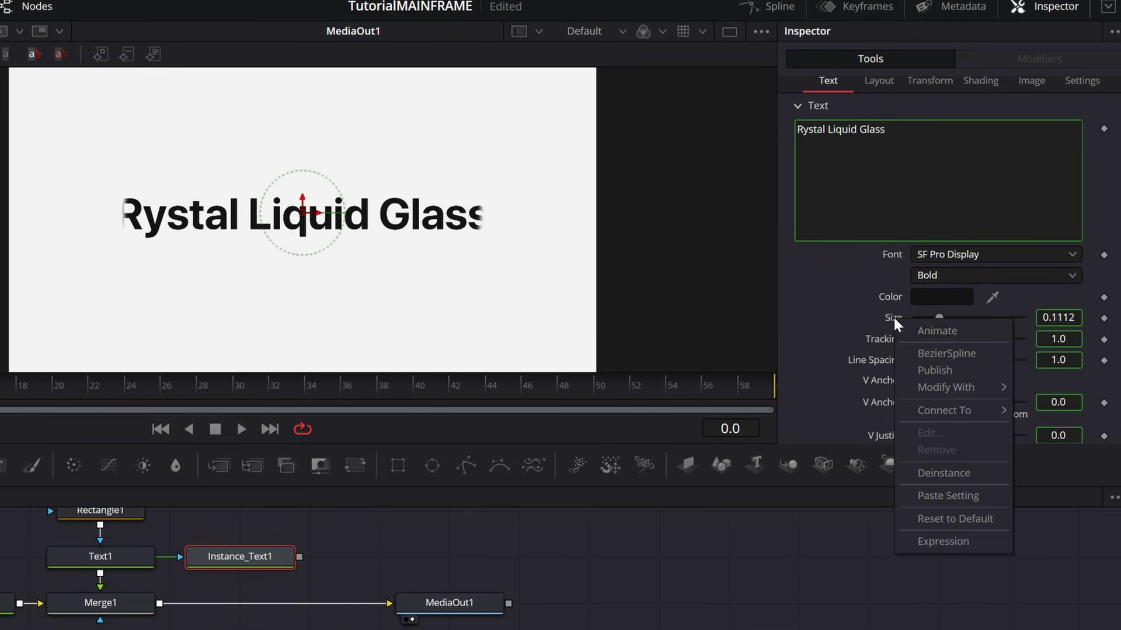
{"action": "left_click", "coordinate": [943, 470]}
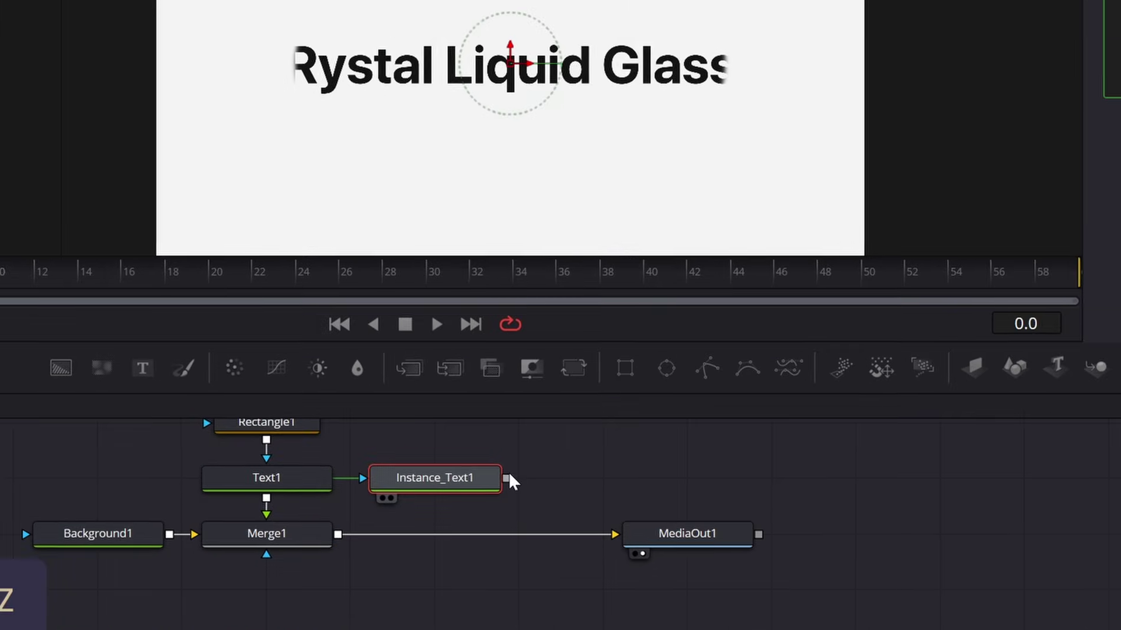
{"action": "left_click_drag", "start_coordinate": [299, 557], "coordinate": [156, 604]}
{"action": "left_click_drag", "start_coordinate": [358, 530], "coordinate": [360, 527]}
{"action": "left_click", "coordinate": [461, 459]}
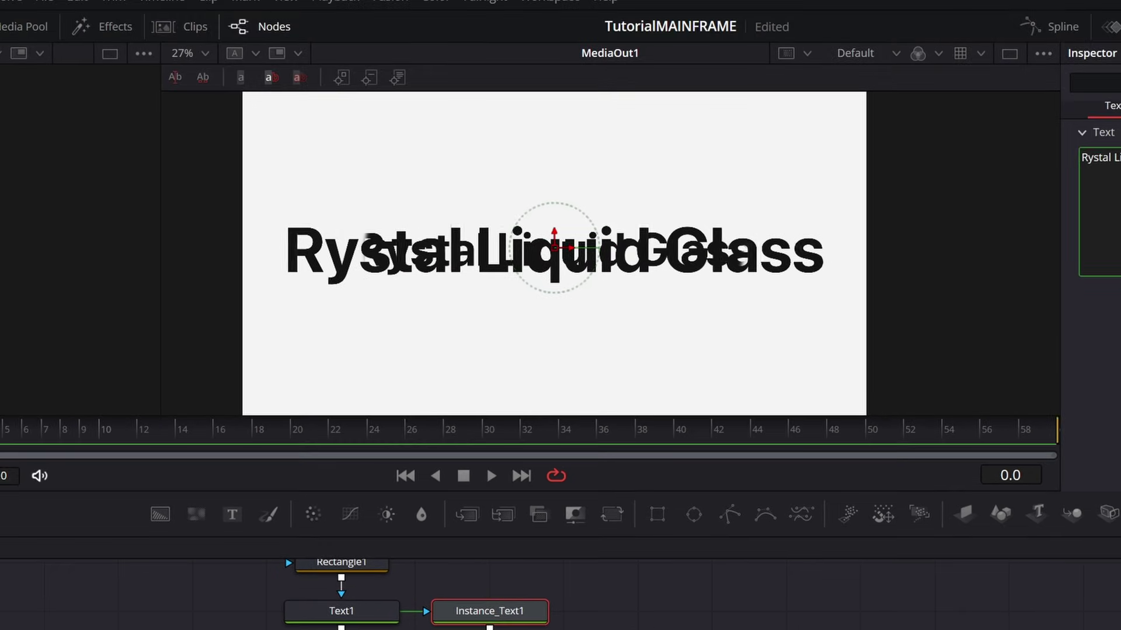
Step: Erase and retype the last letters of "Glass" in Instance_Text1 to test the text link with its size deinstanced
{"action": "left_click", "coordinate": [1112, 163]}
{"action": "key", "text": "BackSpace"}
{"action": "key", "text": "BackSpace"}
{"action": "key", "text": "BackSpace"}
{"action": "key", "text": "BackSpace"}
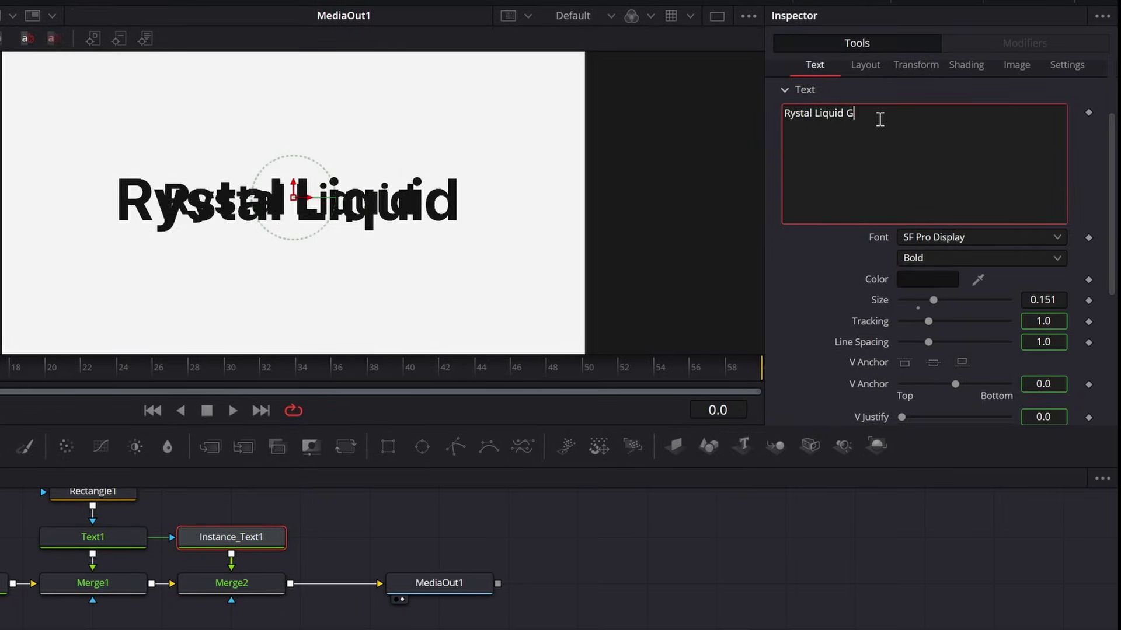
{"action": "type", "text": "lass"}
{"action": "scroll", "coordinate": [880, 119], "scroll_direction": "up", "scroll_amount": 3}
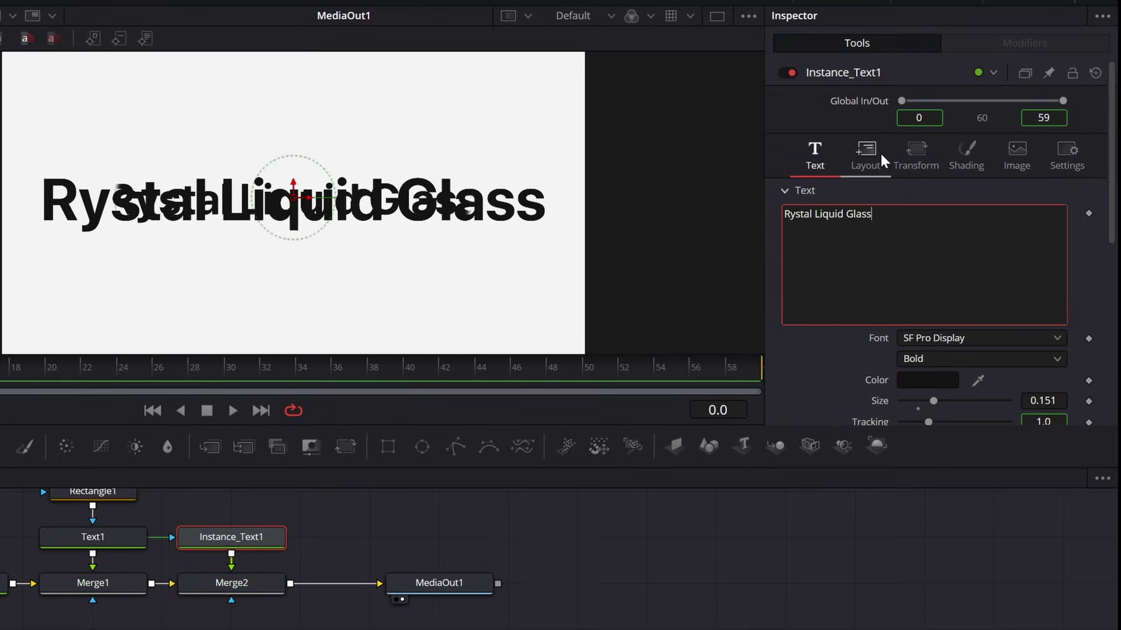
{"action": "left_click", "coordinate": [864, 153]}
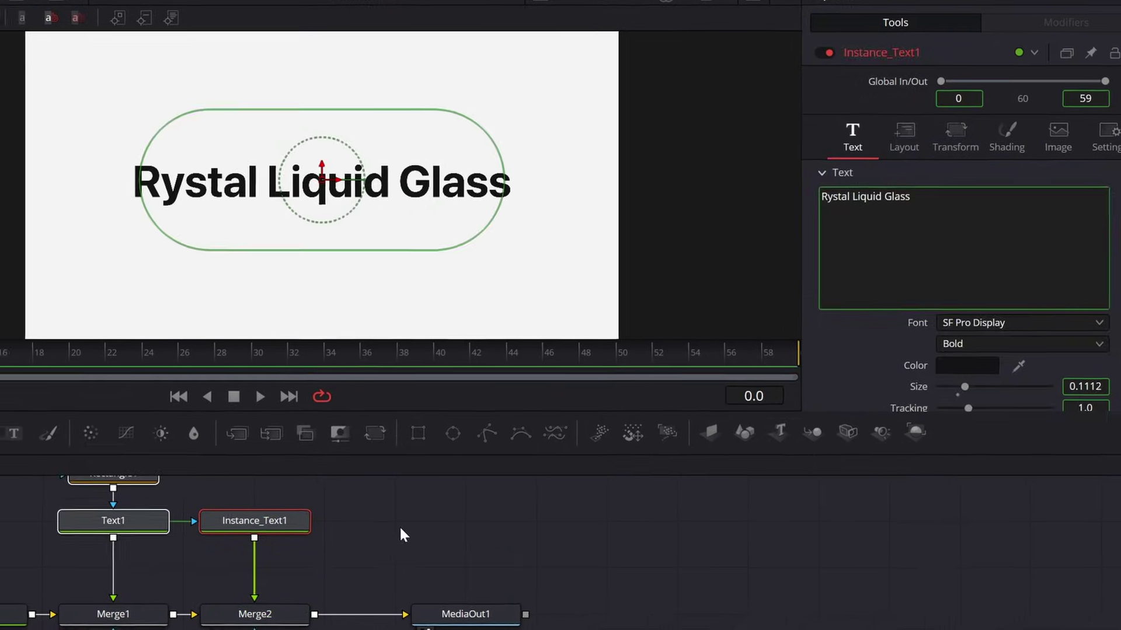
Step: Copy Rectangle1, paste it as an instance, and connect the instance to Instance_Text1's mask input
{"action": "left_click", "coordinate": [400, 528]}
{"action": "scroll", "coordinate": [266, 568], "scroll_direction": "down", "scroll_amount": 2}
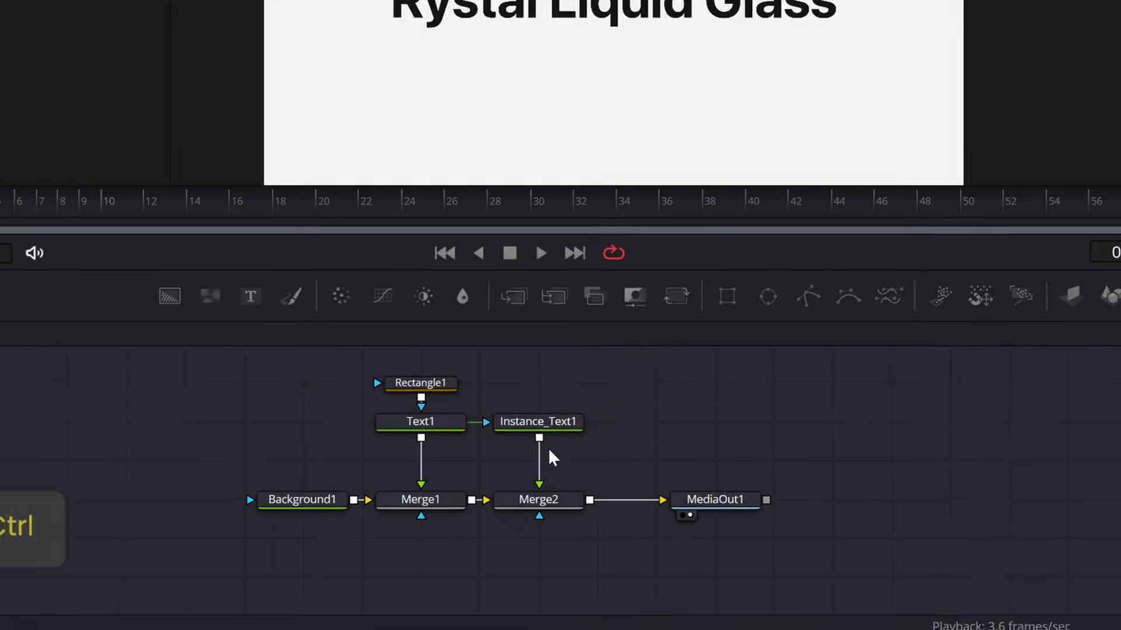
{"action": "scroll", "coordinate": [245, 525], "scroll_direction": "up", "scroll_amount": 3}
{"action": "scroll", "coordinate": [222, 520], "scroll_direction": "down", "scroll_amount": 2}
{"action": "left_click", "coordinate": [102, 569]}
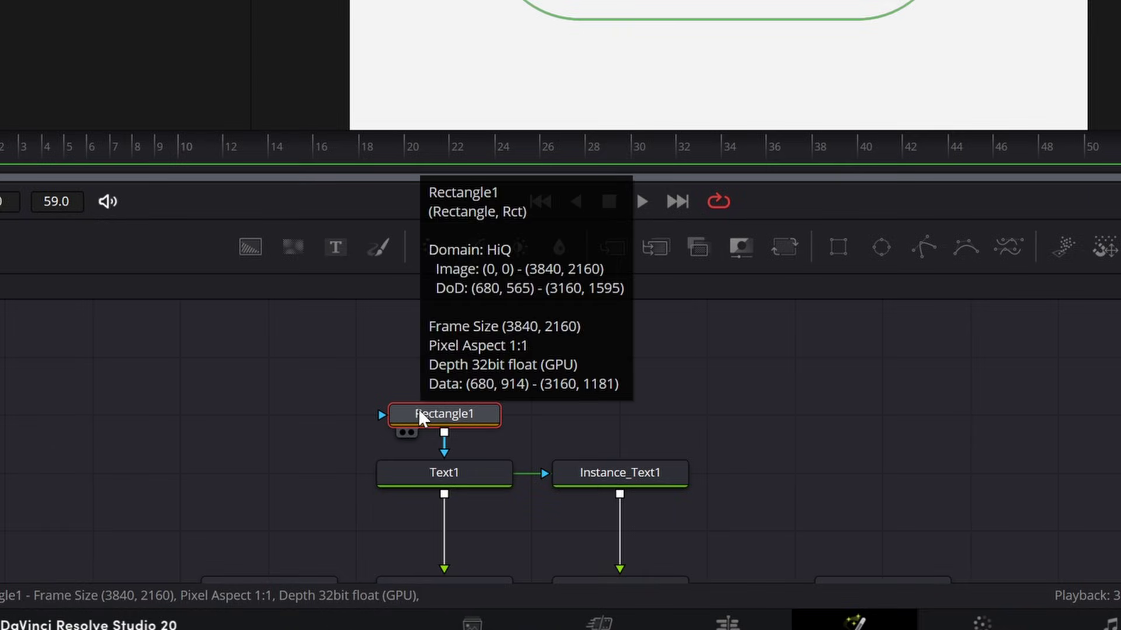
{"action": "key", "text": "ctrl+c"}
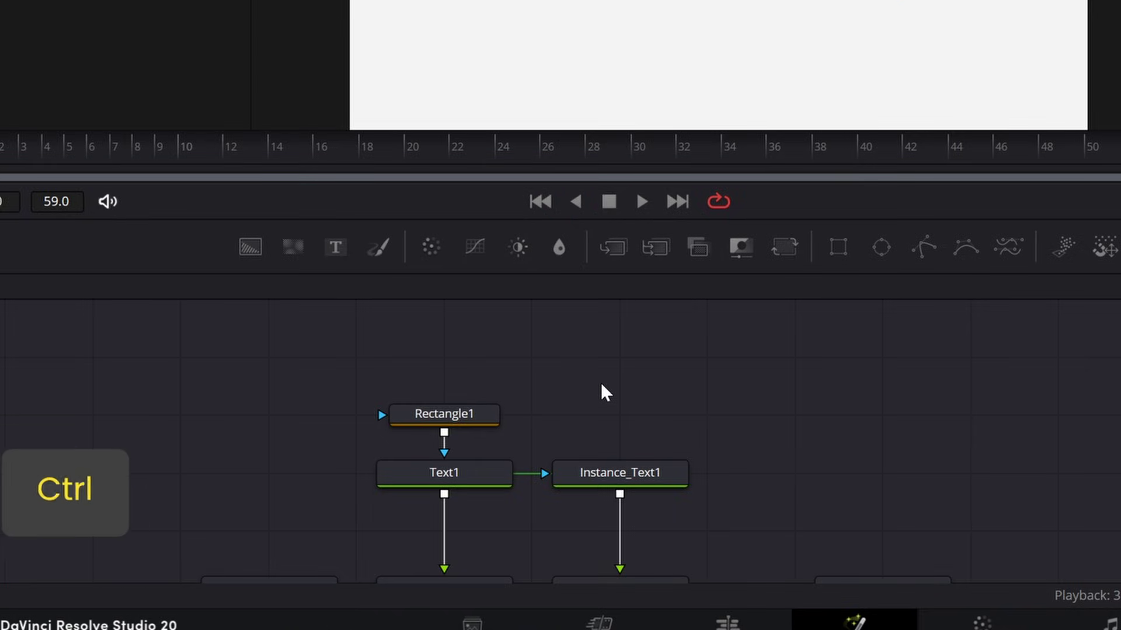
{"action": "key", "text": "ctrl+shift+v"}
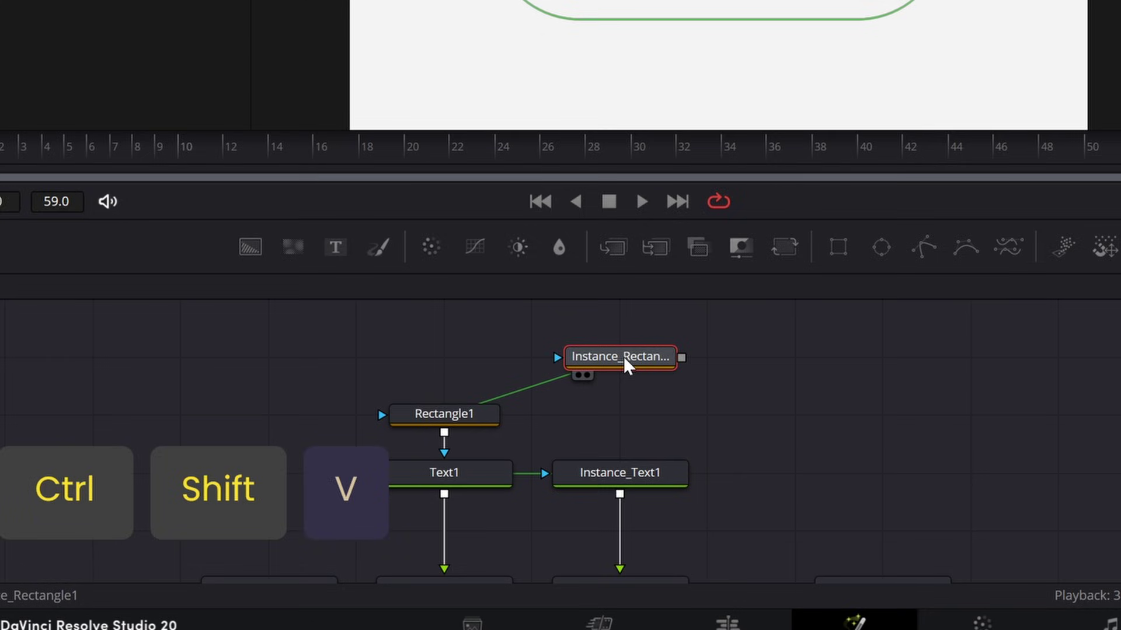
{"action": "left_click_drag", "start_coordinate": [623, 357], "coordinate": [546, 478]}
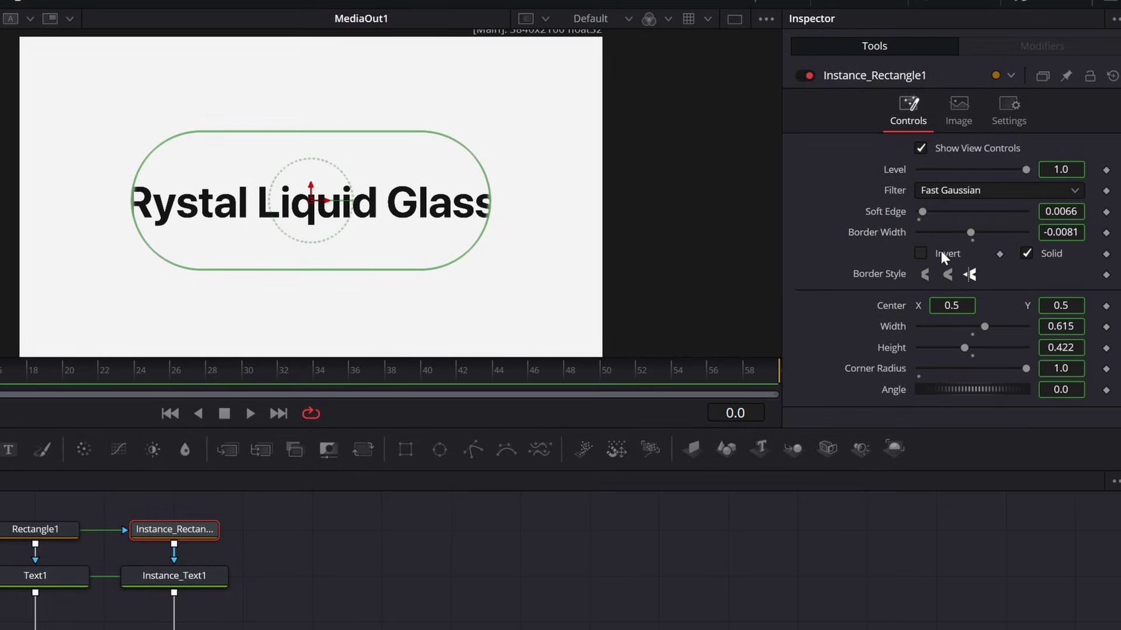
Step: Deinstance the Invert option of Instance_Rectangle1 and enable Invert on the original Rectangle1 mask
{"action": "right_click", "coordinate": [941, 253]}
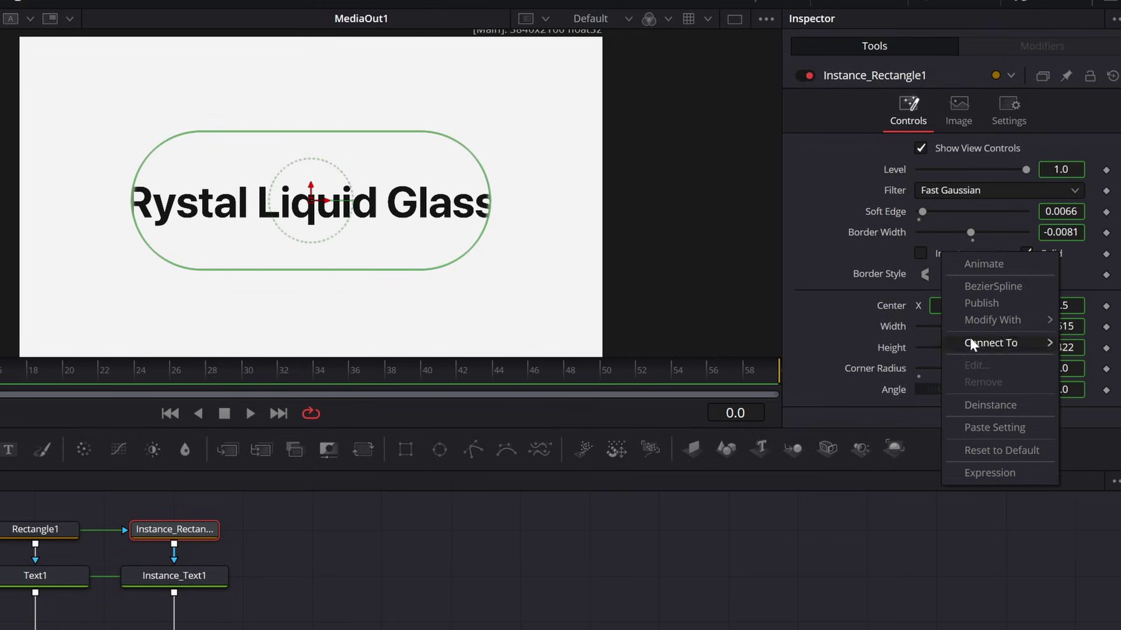
{"action": "left_click", "coordinate": [983, 403]}
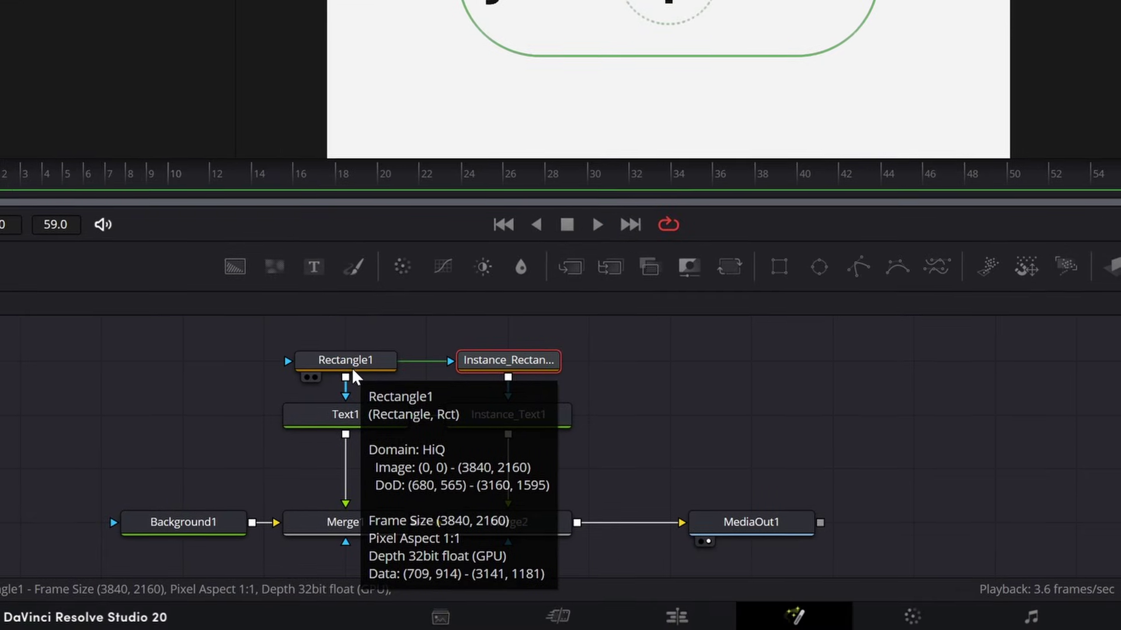
{"action": "left_click", "coordinate": [352, 363]}
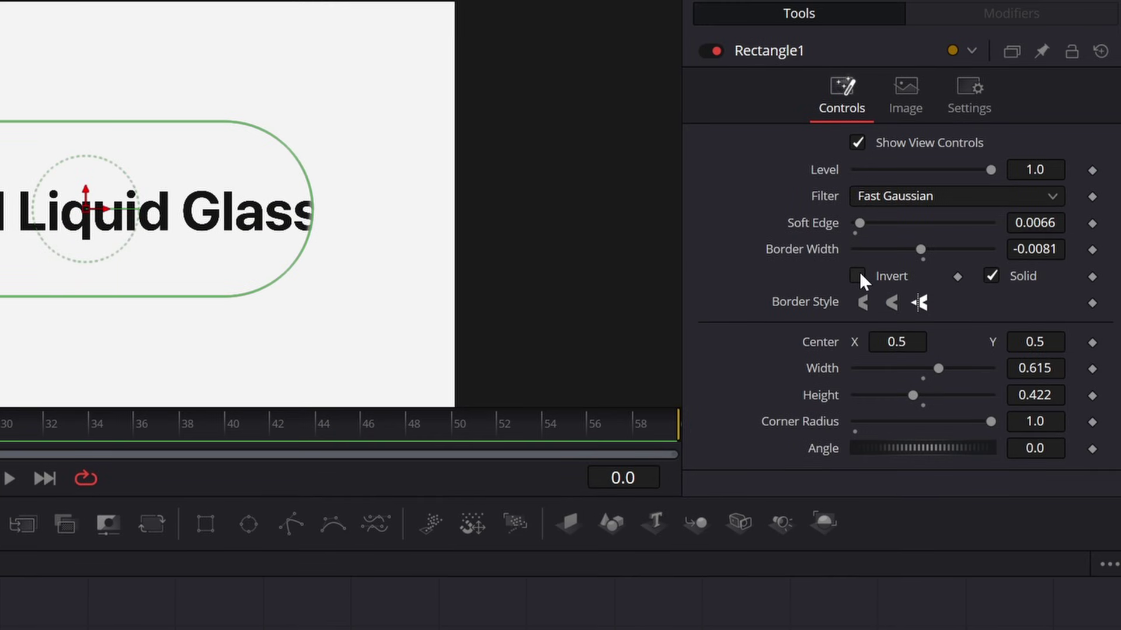
{"action": "left_click", "coordinate": [858, 276]}
{"action": "scroll", "coordinate": [292, 184], "scroll_direction": "up", "scroll_amount": 8}
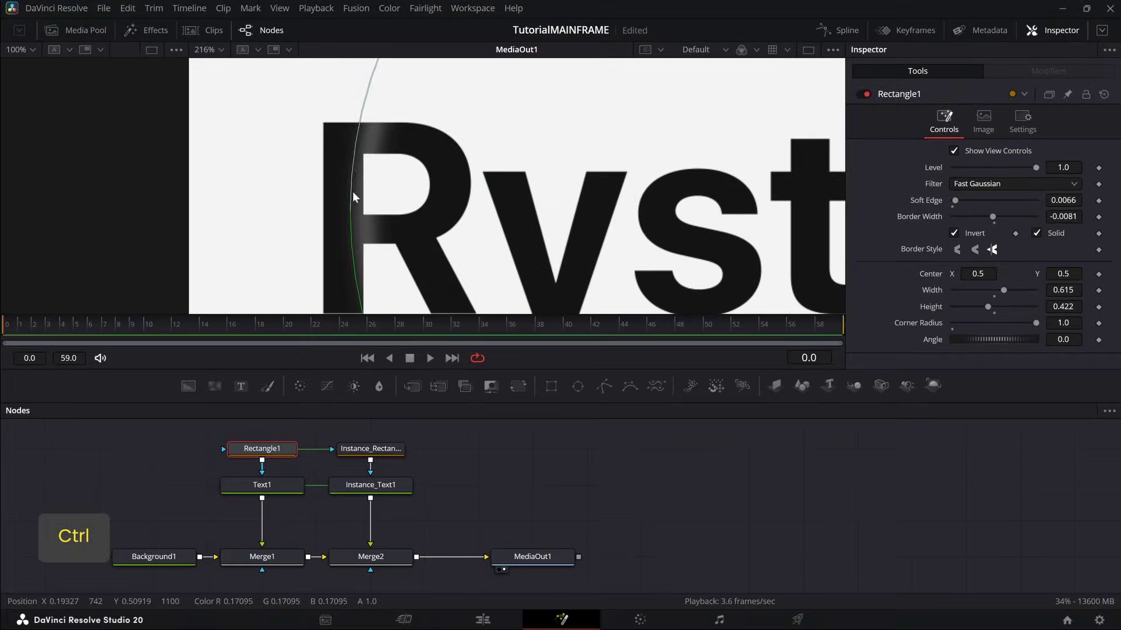
{"action": "scroll", "coordinate": [324, 149], "scroll_direction": "down", "scroll_amount": 3}
{"action": "scroll", "coordinate": [341, 158], "scroll_direction": "up", "scroll_amount": 2}
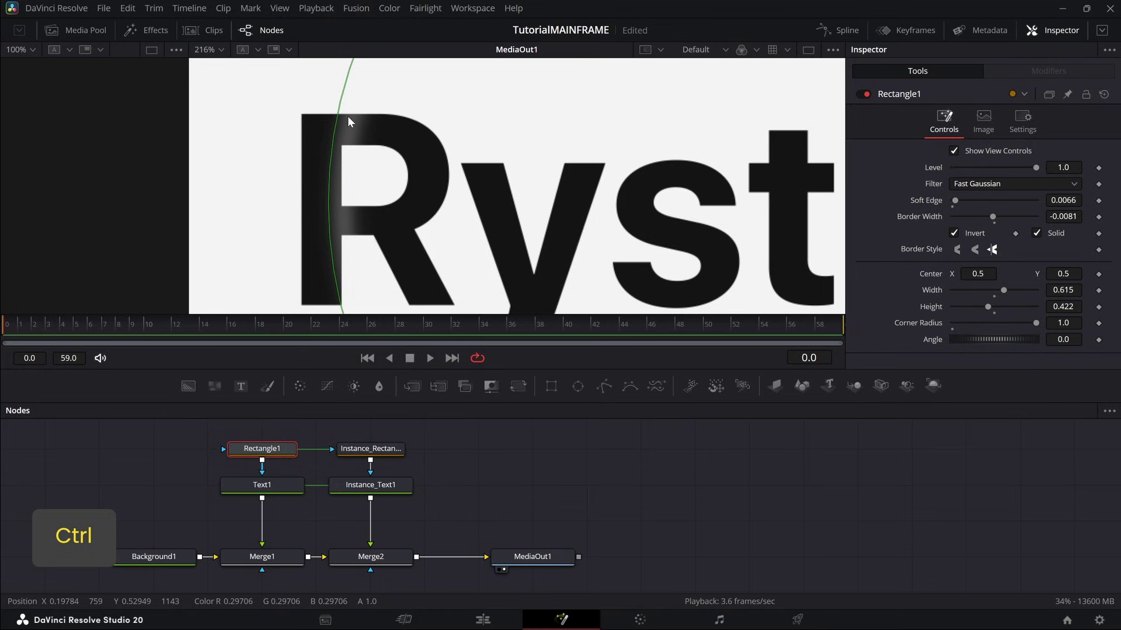
{"action": "scroll", "coordinate": [327, 192], "scroll_direction": "down", "scroll_amount": 3}
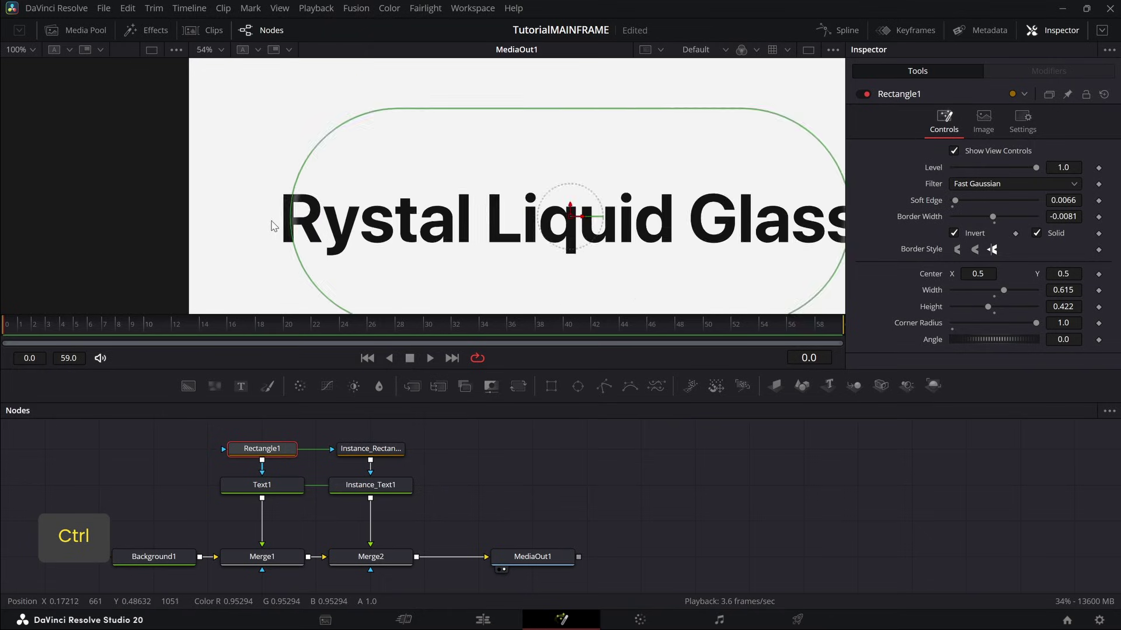
{"action": "left_click", "coordinate": [355, 489]}
{"action": "key", "text": "shift+z"}
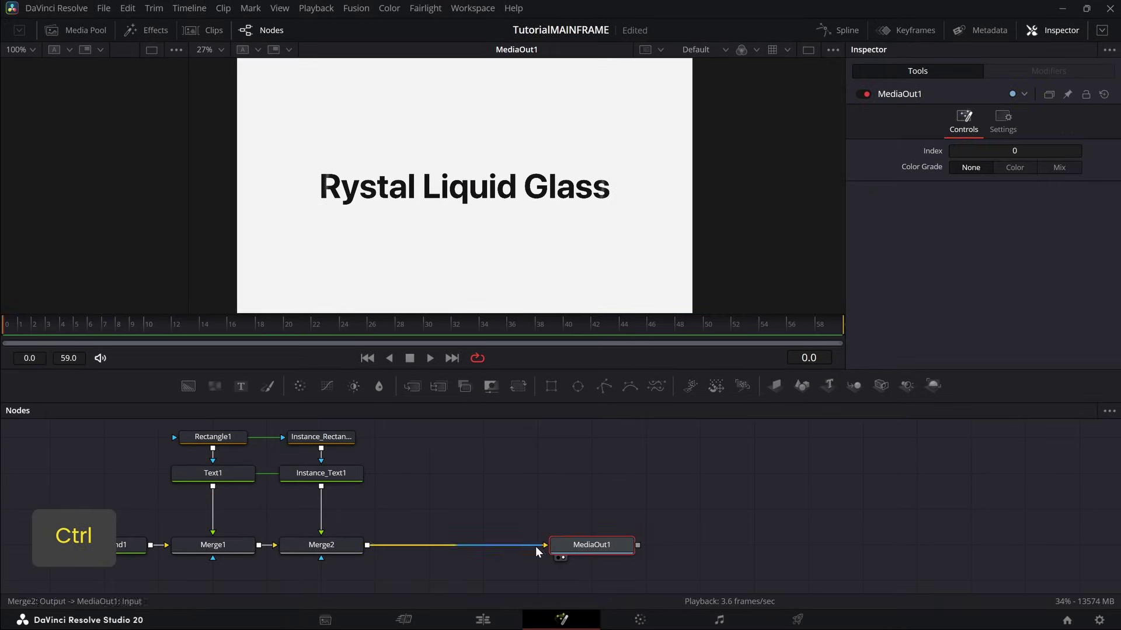
Step: Add a Displace node beside Instance_Text1
{"action": "left_click", "coordinate": [520, 488]}
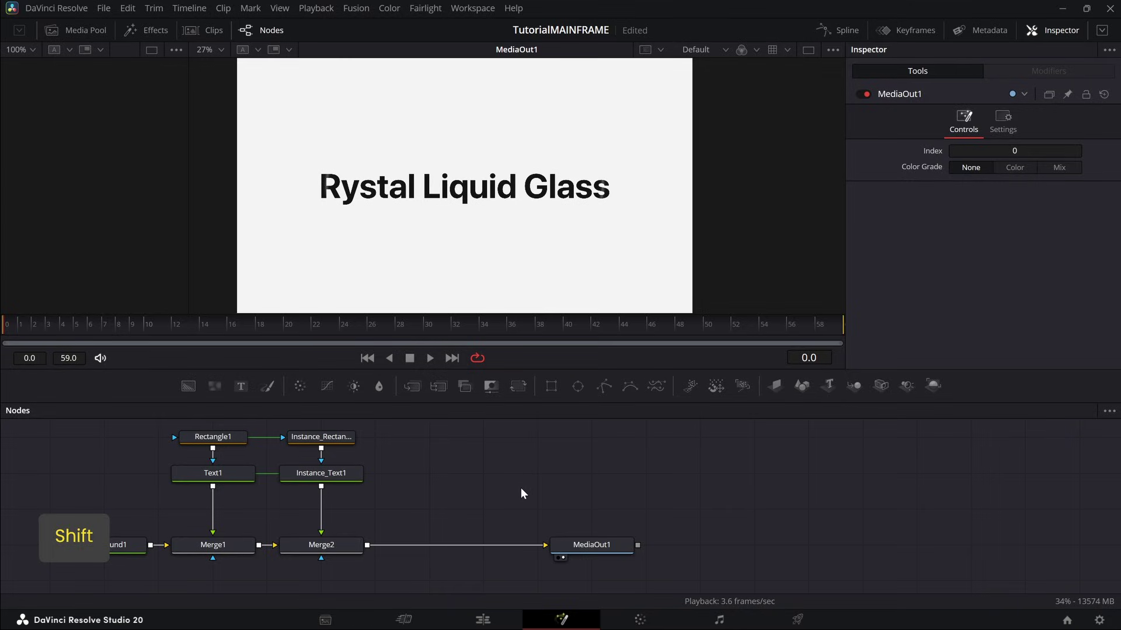
{"action": "key", "text": "shift+space"}
{"action": "type", "text": "displace"}
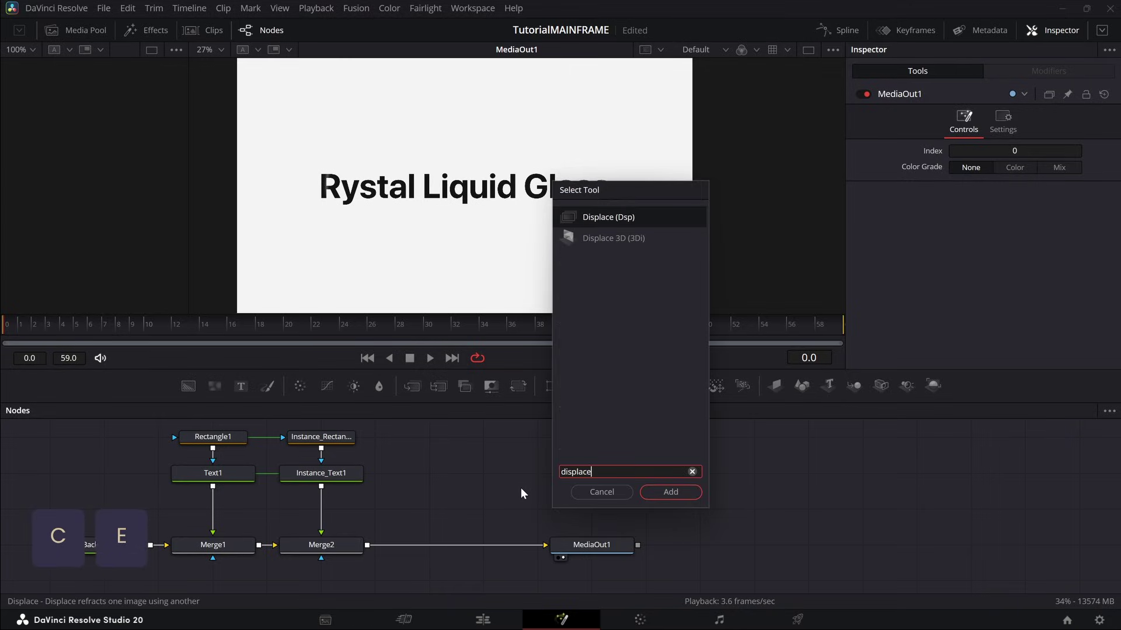
{"action": "key", "text": "Return"}
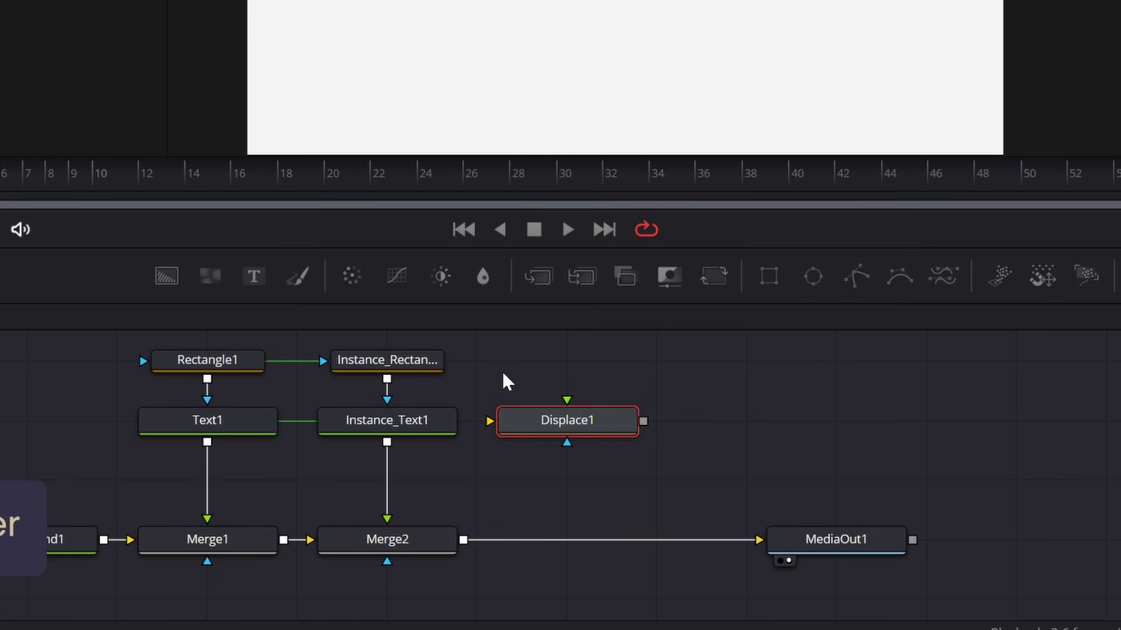
Step: Feed Instance_Rectangle1 into Displace1's foreground and Instance_Text1 into its background, and route Displace1 into Merge2 in place of Instance_Text1
{"action": "left_click", "coordinate": [480, 387]}
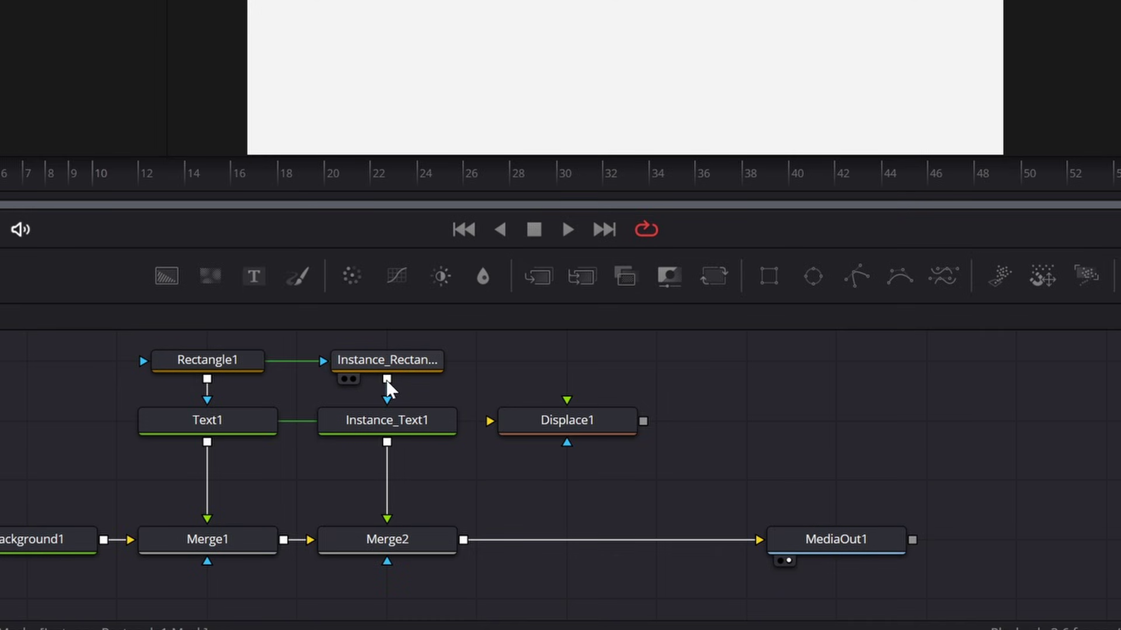
{"action": "left_click_drag", "start_coordinate": [387, 379], "coordinate": [566, 401]}
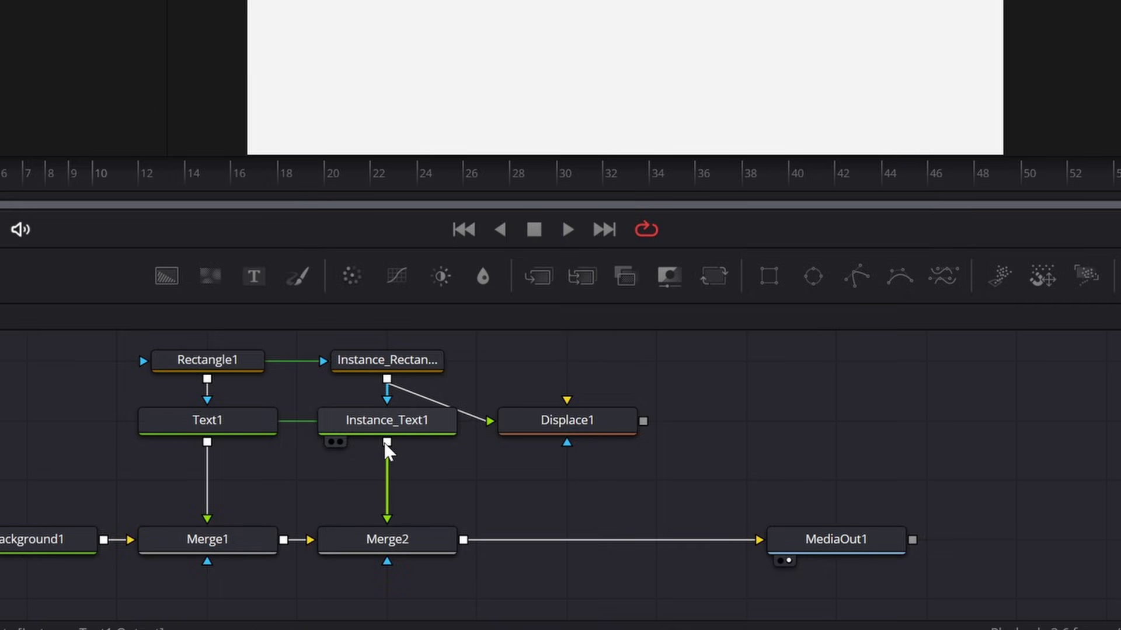
{"action": "left_click_drag", "start_coordinate": [387, 442], "coordinate": [563, 417]}
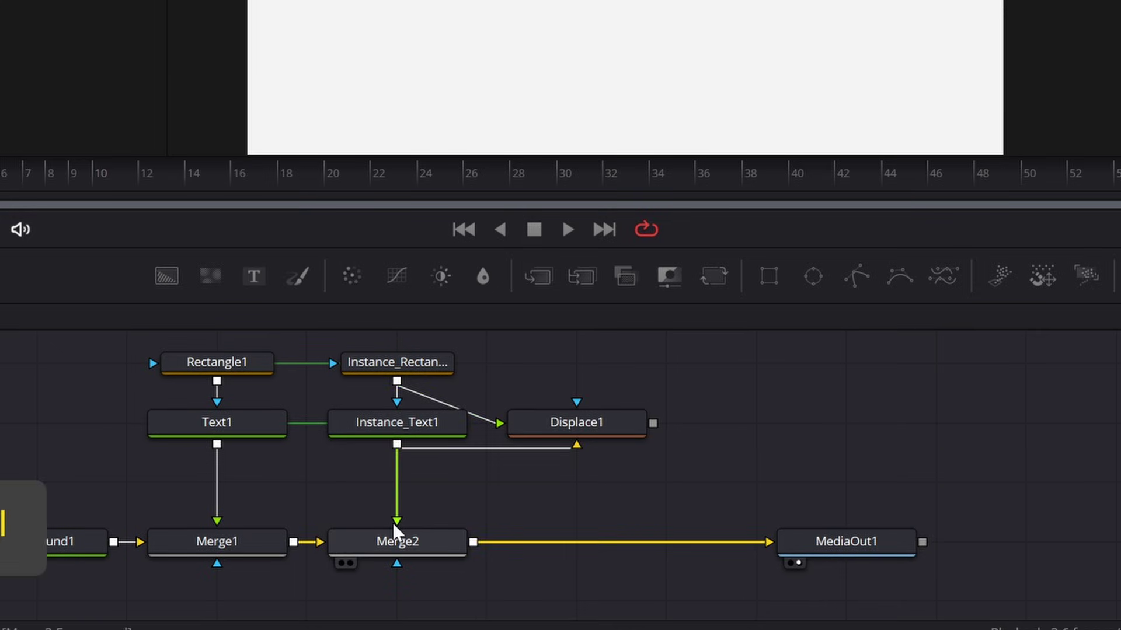
{"action": "left_click_drag", "start_coordinate": [394, 525], "coordinate": [408, 485]}
{"action": "left_click_drag", "start_coordinate": [653, 424], "coordinate": [392, 518]}
Step: Set Displace1's Refraction Strength to about 0.702, checking the distortion at the mask's edge
{"action": "left_click", "coordinate": [529, 437]}
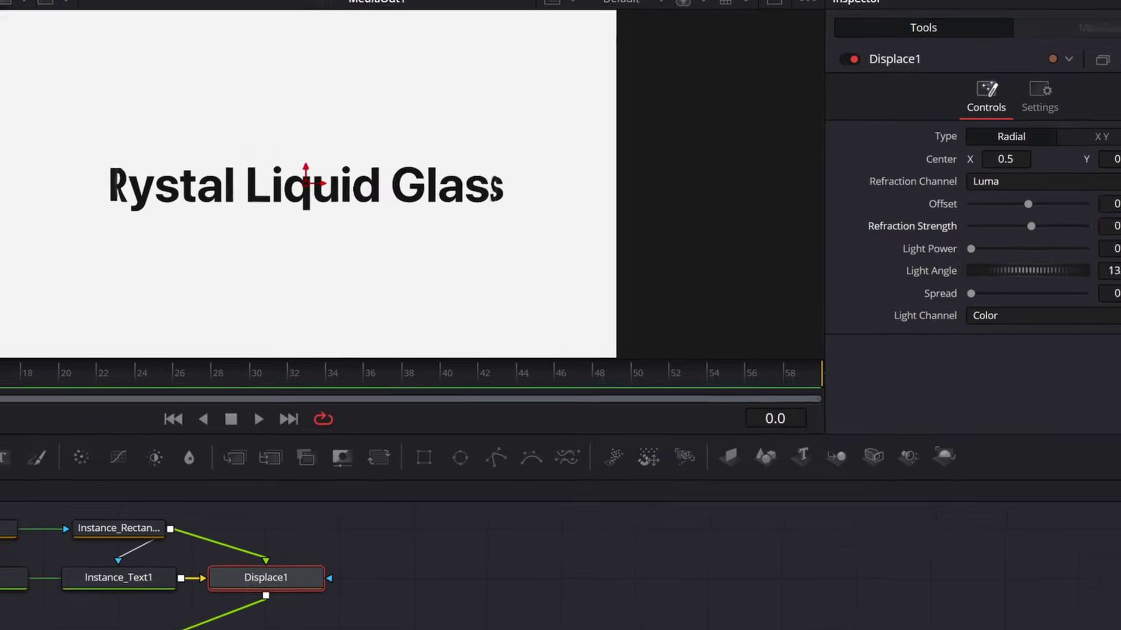
{"action": "left_click_drag", "start_coordinate": [961, 260], "coordinate": [1043, 260]}
{"action": "scroll", "coordinate": [468, 217], "scroll_direction": "up", "scroll_amount": 6}
{"action": "scroll", "coordinate": [329, 144], "scroll_direction": "down", "scroll_amount": 2}
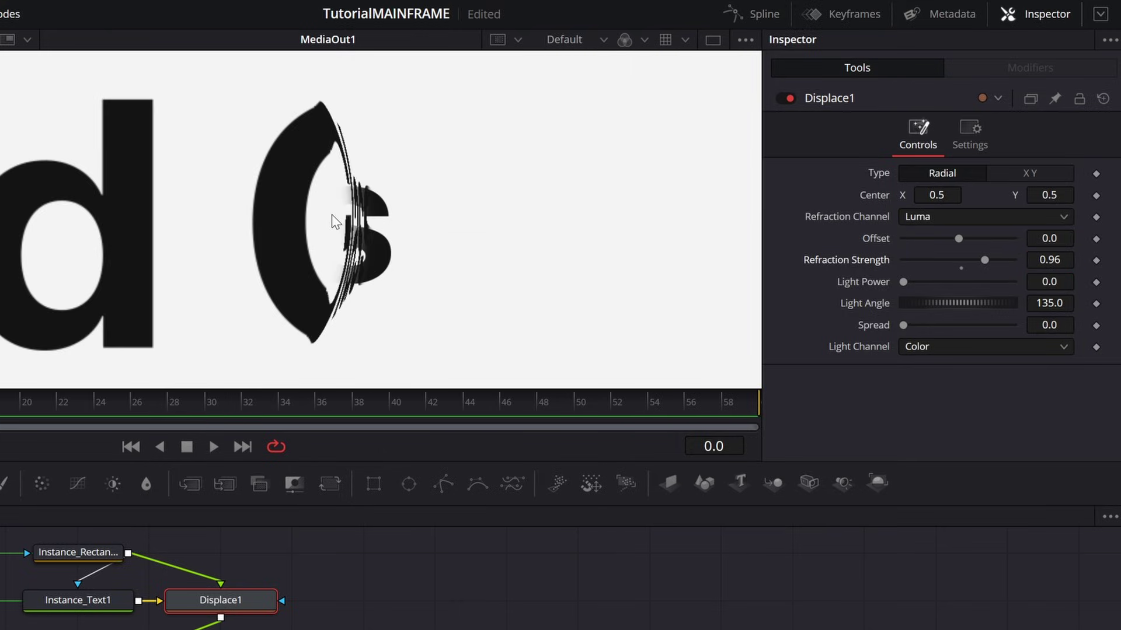
{"action": "scroll", "coordinate": [337, 220], "scroll_direction": "up", "scroll_amount": 3}
{"action": "scroll", "coordinate": [367, 193], "scroll_direction": "down", "scroll_amount": 3}
{"action": "scroll", "coordinate": [390, 234], "scroll_direction": "up", "scroll_amount": 2}
{"action": "scroll", "coordinate": [383, 261], "scroll_direction": "down", "scroll_amount": 4}
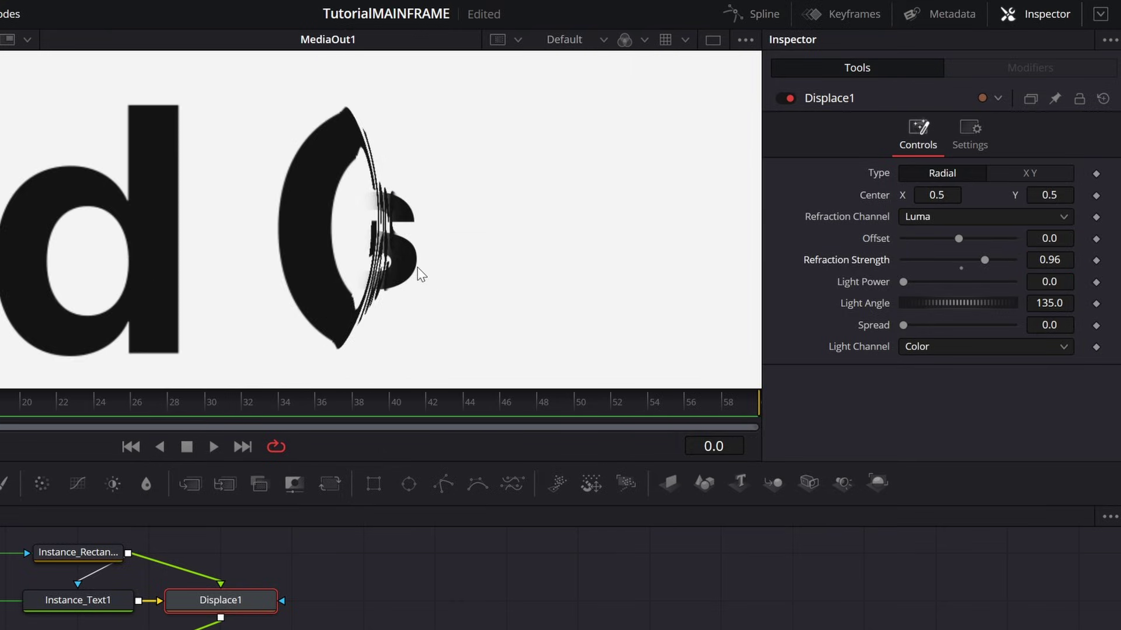
{"action": "left_click_drag", "start_coordinate": [984, 259], "coordinate": [977, 259]}
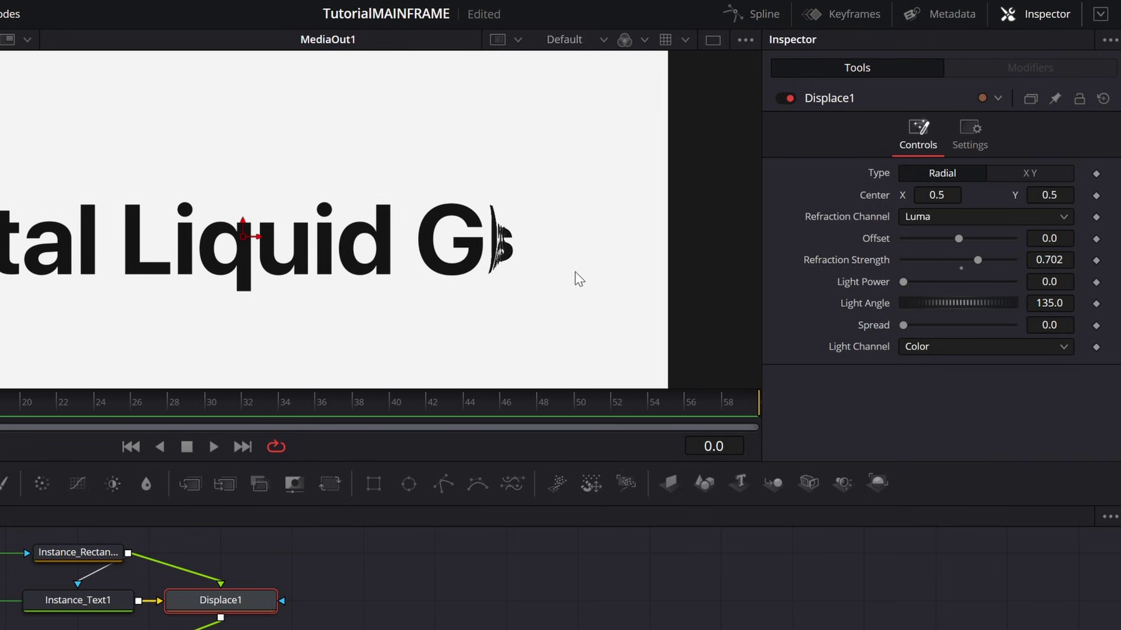
Step: Set Displace1's Spread to 1.0
{"action": "left_click", "coordinate": [1048, 325]}
{"action": "type", "text": "1"}
{"action": "key", "text": "Tab"}
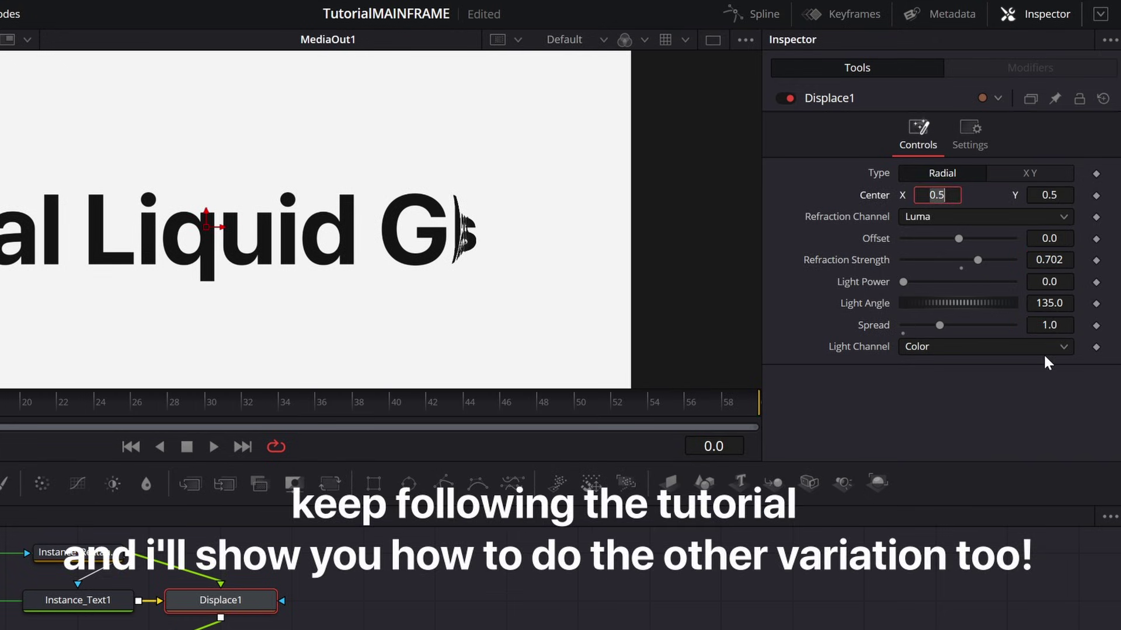
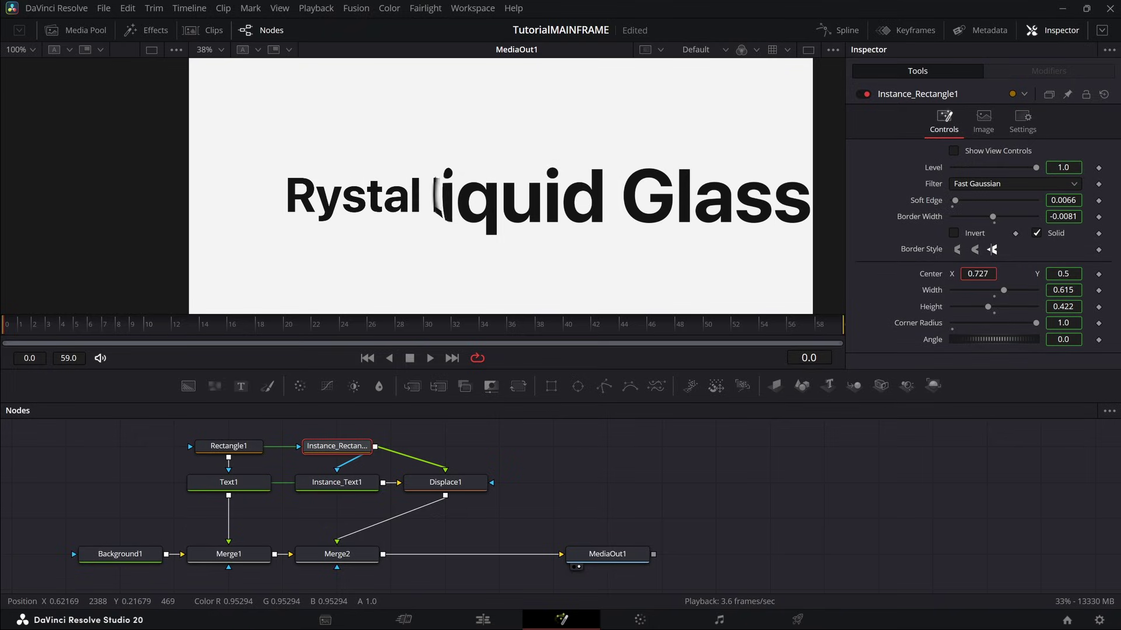
Step: Shift the Instance_Rectangle1 mask across the title to Center X 0.937, checking the refraction at its edge
{"action": "scroll", "coordinate": [612, 200], "scroll_direction": "up", "scroll_amount": 3}
{"action": "scroll", "coordinate": [613, 199], "scroll_direction": "up", "scroll_amount": 2}
{"action": "scroll", "coordinate": [437, 216], "scroll_direction": "down", "scroll_amount": 2}
{"action": "scroll", "coordinate": [516, 190], "scroll_direction": "up", "scroll_amount": 4}
{"action": "scroll", "coordinate": [544, 185], "scroll_direction": "down", "scroll_amount": 7}
{"action": "scroll", "coordinate": [524, 188], "scroll_direction": "up", "scroll_amount": 1}
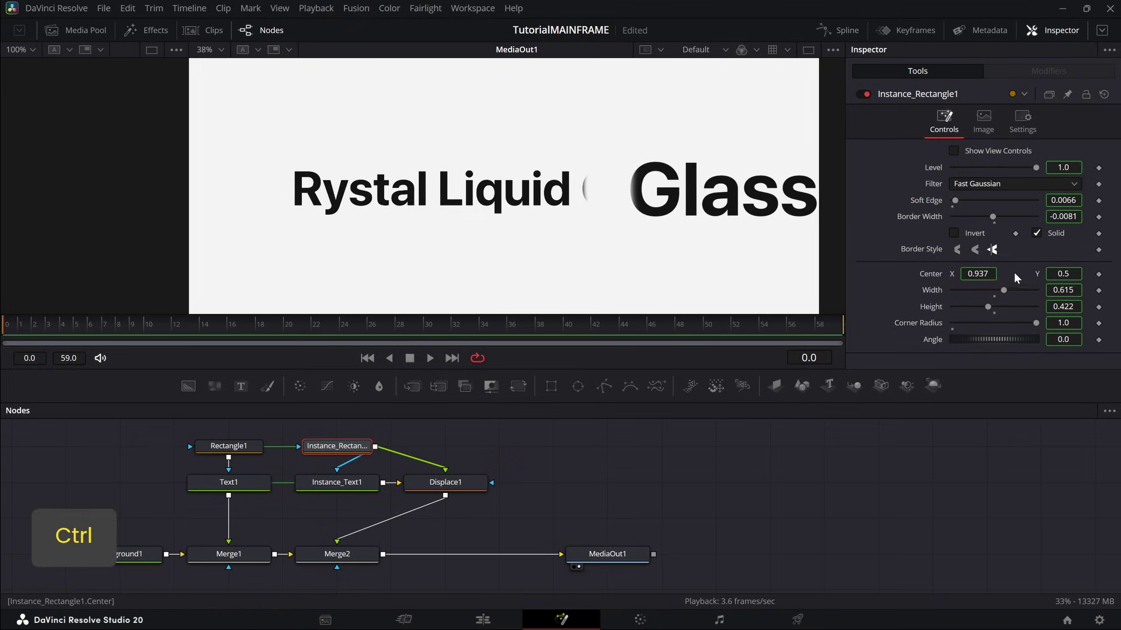
Step: Undo the last shifts of the Instance_Rectangle1 mask and inspect the refraction at its edge around the first letters
{"action": "key", "text": "ctrl+z"}
{"action": "key", "text": "ctrl+z"}
{"action": "key", "text": "ctrl+z"}
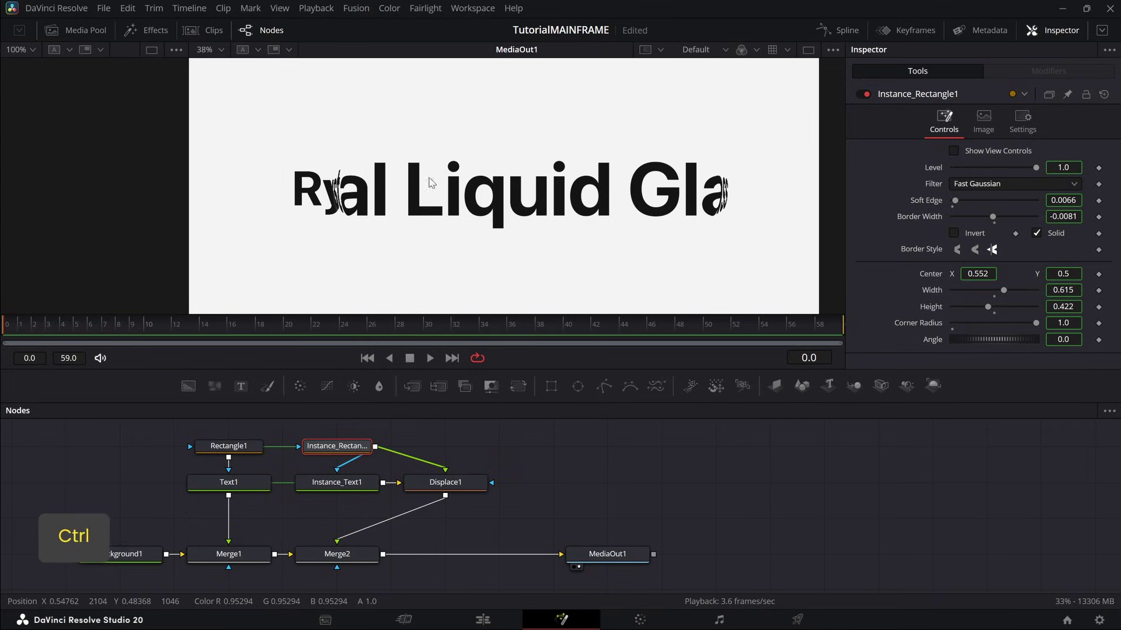
{"action": "scroll", "coordinate": [301, 183], "scroll_direction": "up", "scroll_amount": 2}
{"action": "scroll", "coordinate": [301, 183], "scroll_direction": "up", "scroll_amount": 3}
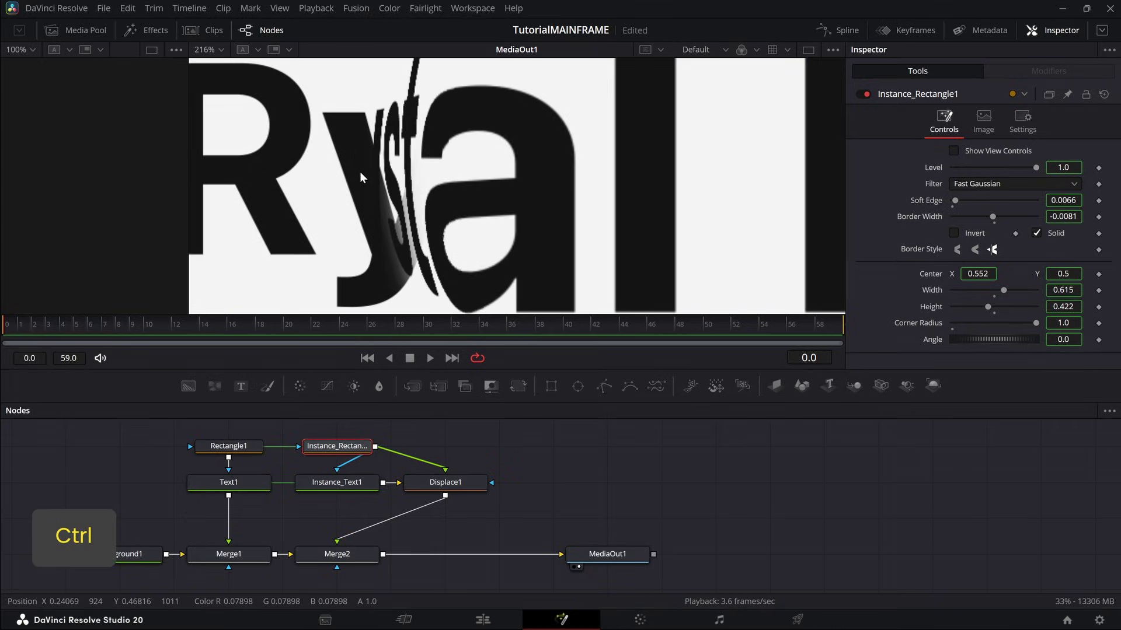
{"action": "scroll", "coordinate": [361, 187], "scroll_direction": "down", "scroll_amount": 5}
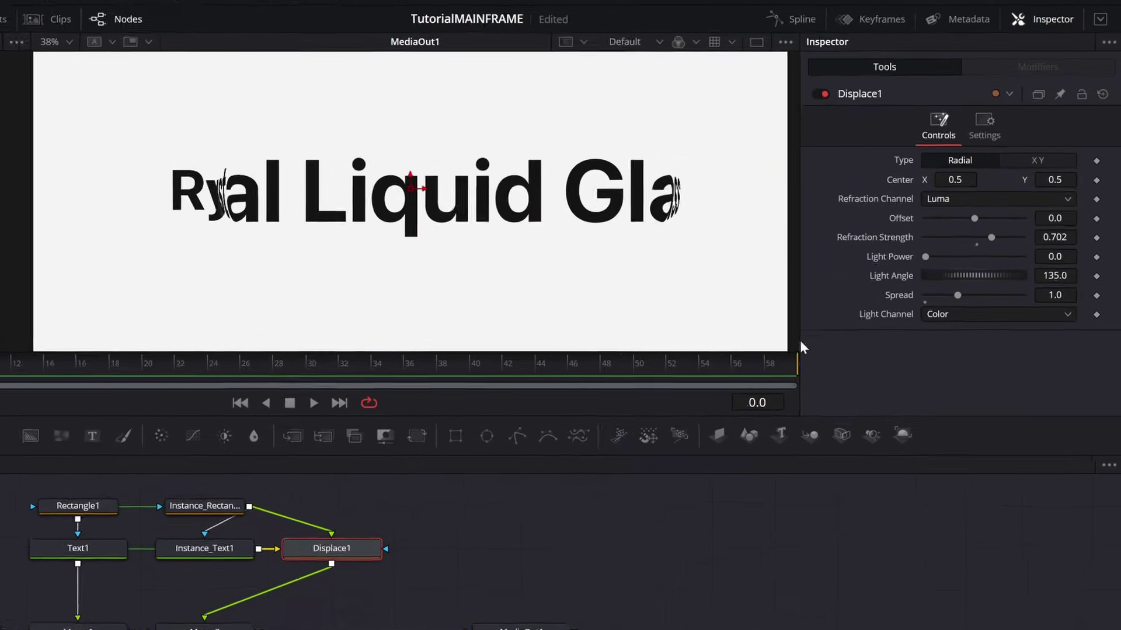
Step: Link Displace1's Center to the mask with the expression Instance_Rectangle1.Center
{"action": "right_click", "coordinate": [864, 198]}
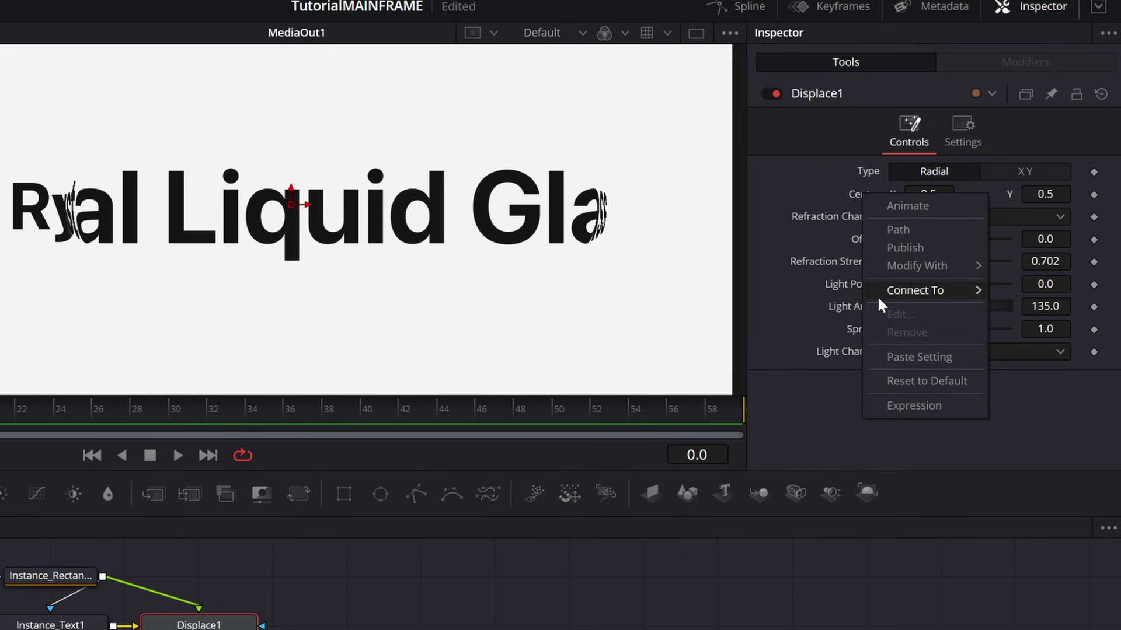
{"action": "left_click", "coordinate": [899, 407]}
{"action": "type", "text": "Instanc"}
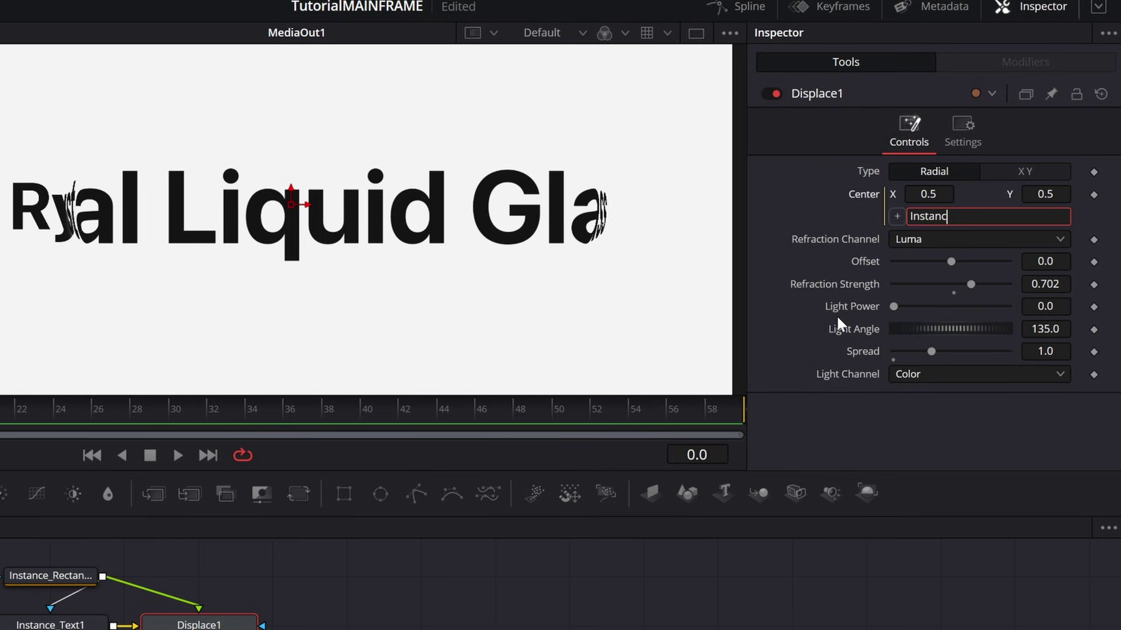
{"action": "key", "text": "BackSpace"}
{"action": "key", "text": "BackSpace"}
{"action": "key", "text": "BackSpace"}
{"action": "left_click", "coordinate": [75, 577]}
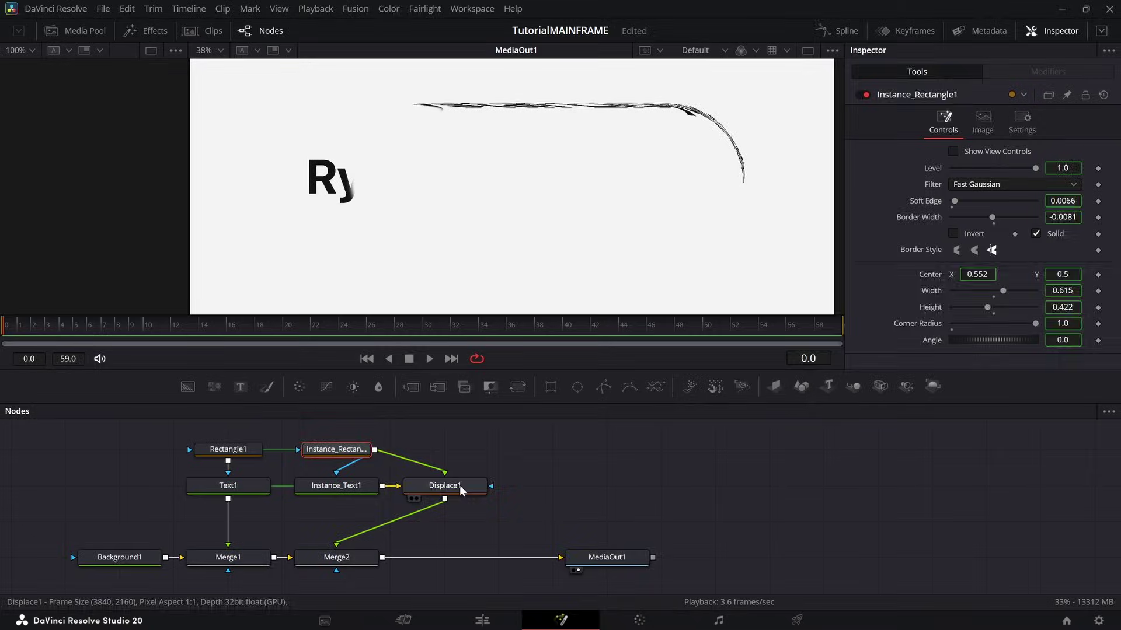
{"action": "left_click", "coordinate": [461, 489]}
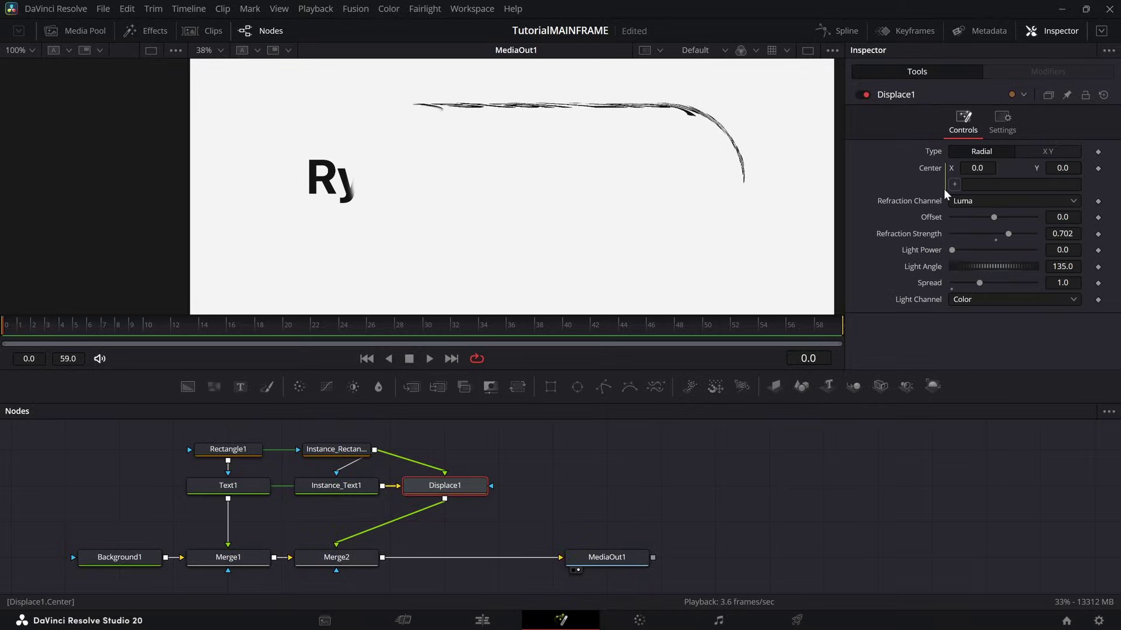
{"action": "type", "text": "Instance_Rectangle1."}
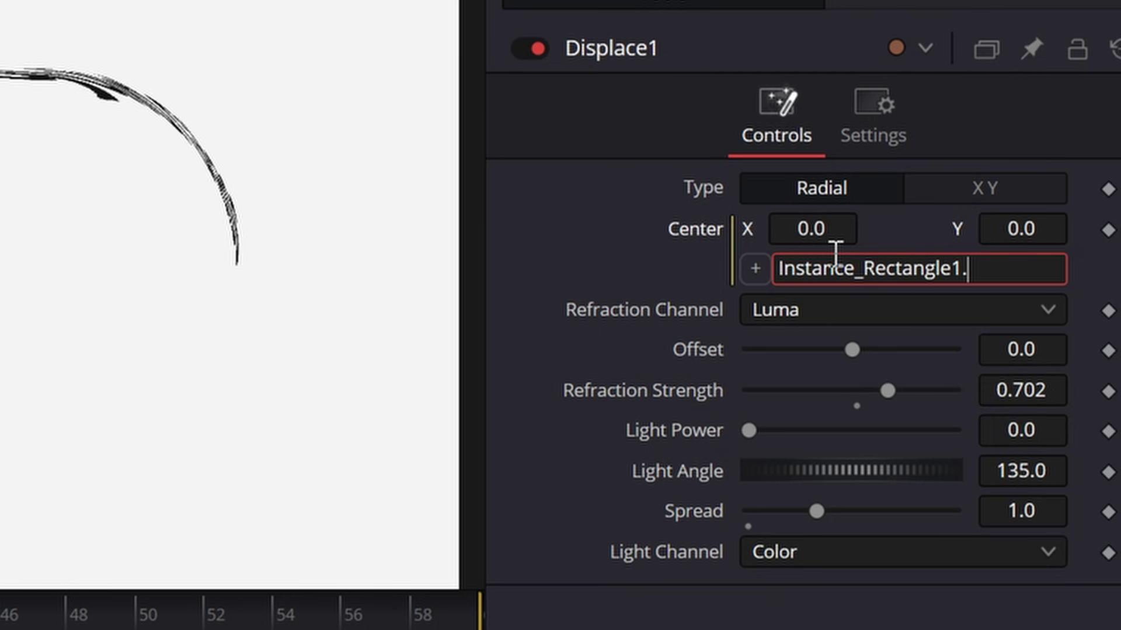
{"action": "type", "text": "r"}
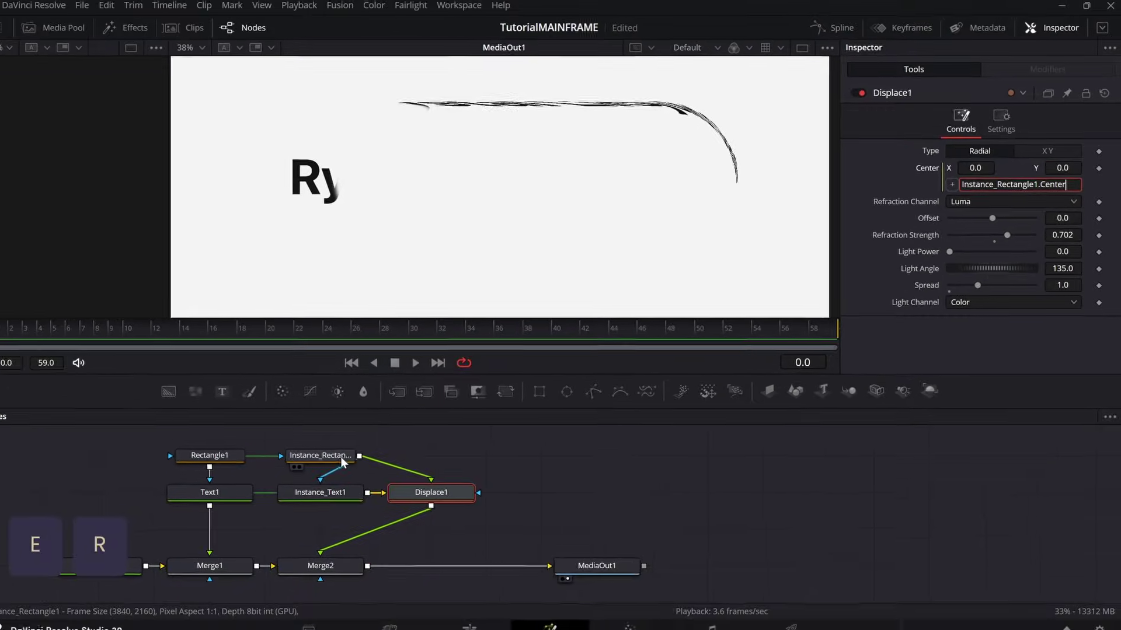
{"action": "left_click", "coordinate": [354, 451]}
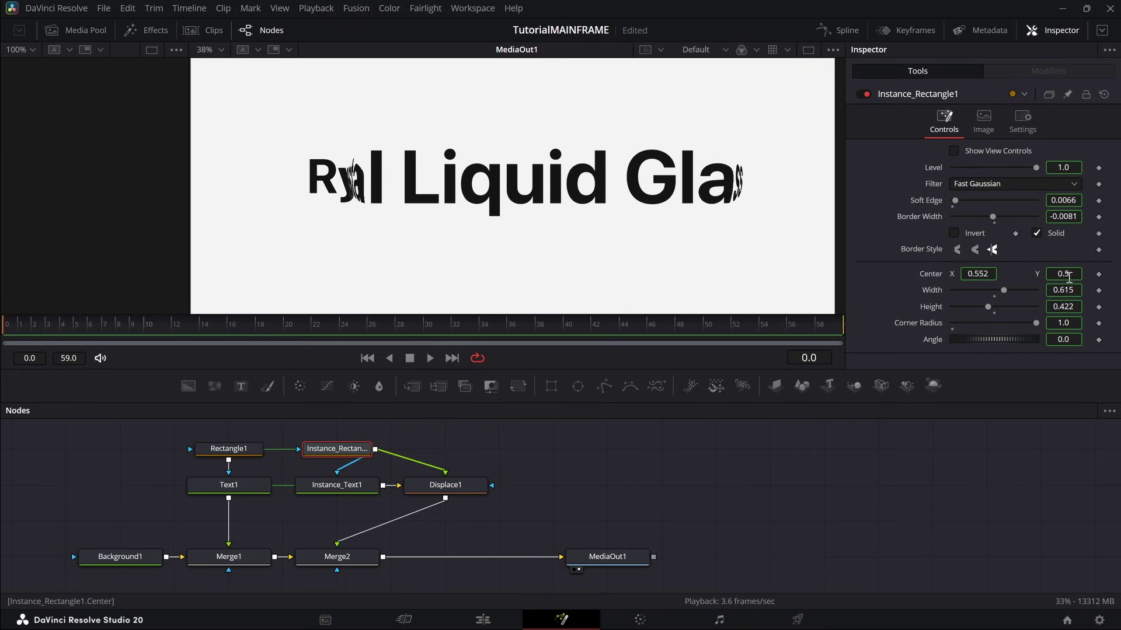
Step: Test the linked center by shifting the Instance_Rectangle1 mask to Center X 0.519, and undo the shift
{"action": "right_click", "coordinate": [925, 276]}
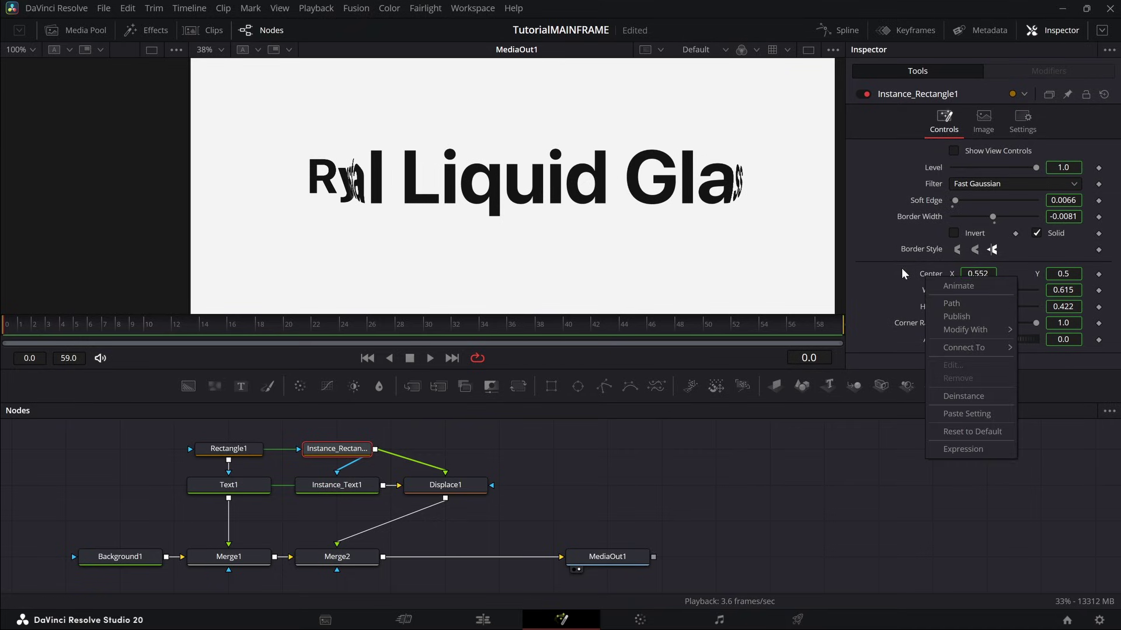
{"action": "left_click", "coordinate": [434, 490]}
{"action": "left_click", "coordinate": [336, 448]}
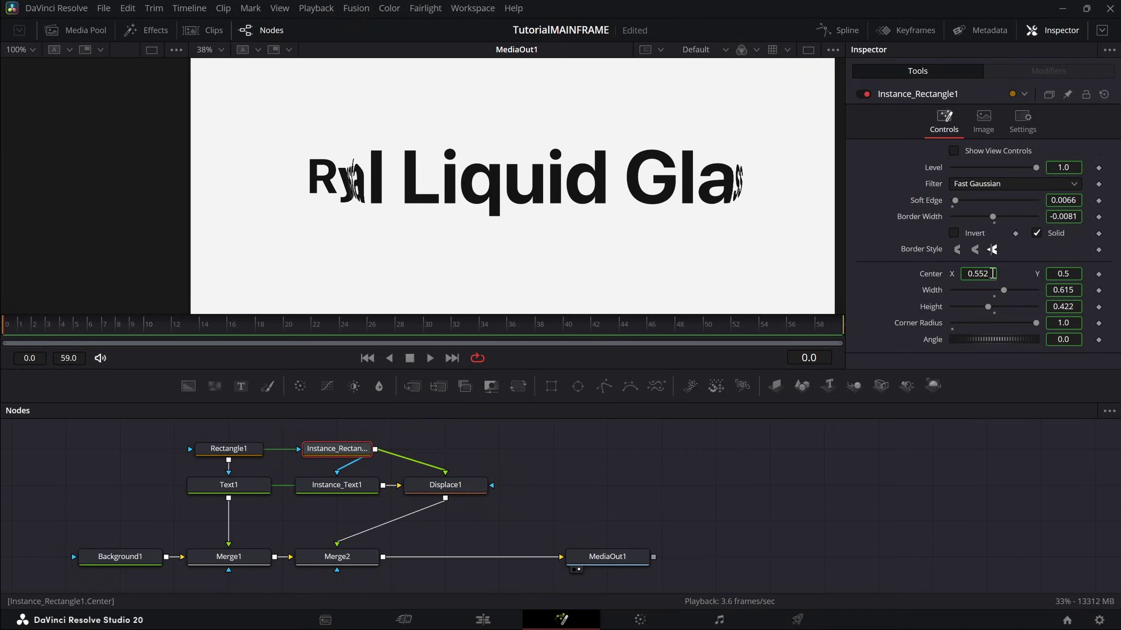
{"action": "left_click_drag", "start_coordinate": [991, 274], "coordinate": [972, 273]}
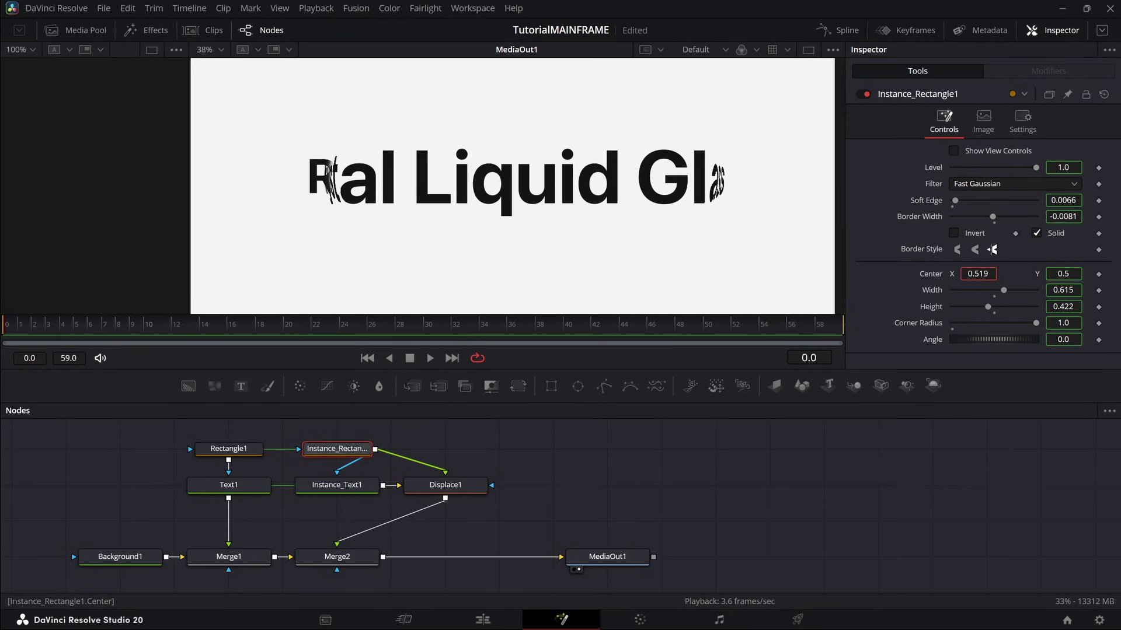
{"action": "key", "text": "ctrl+z"}
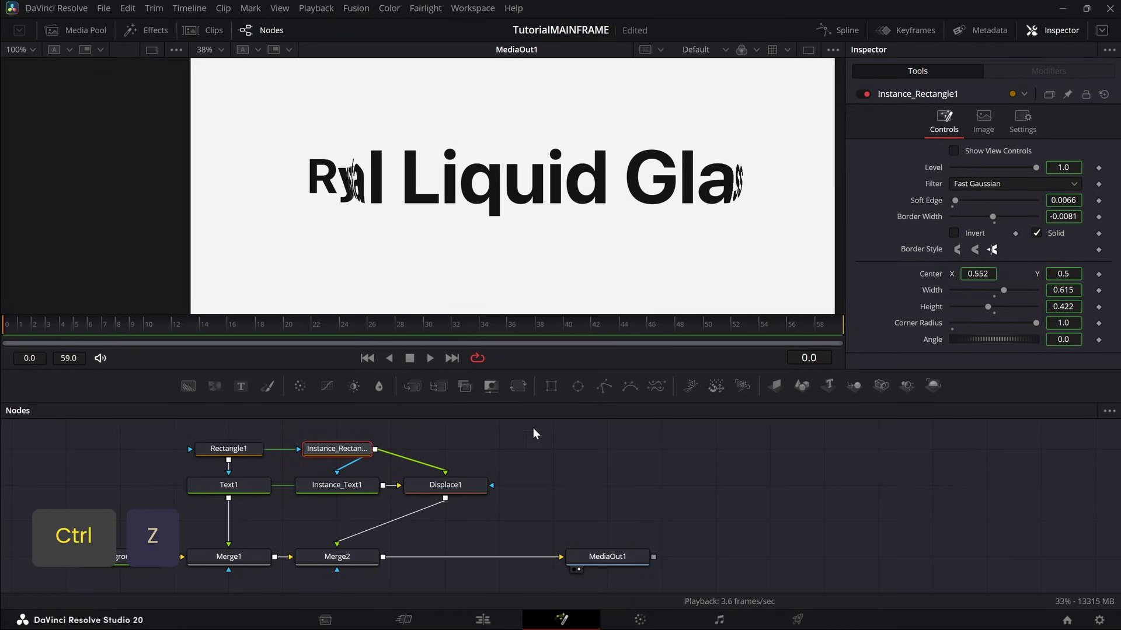
Step: Shift the Instance_Rectangle1 mask across the title to Center X 0.792, checking the refraction at its edge
{"action": "left_click", "coordinate": [437, 486]}
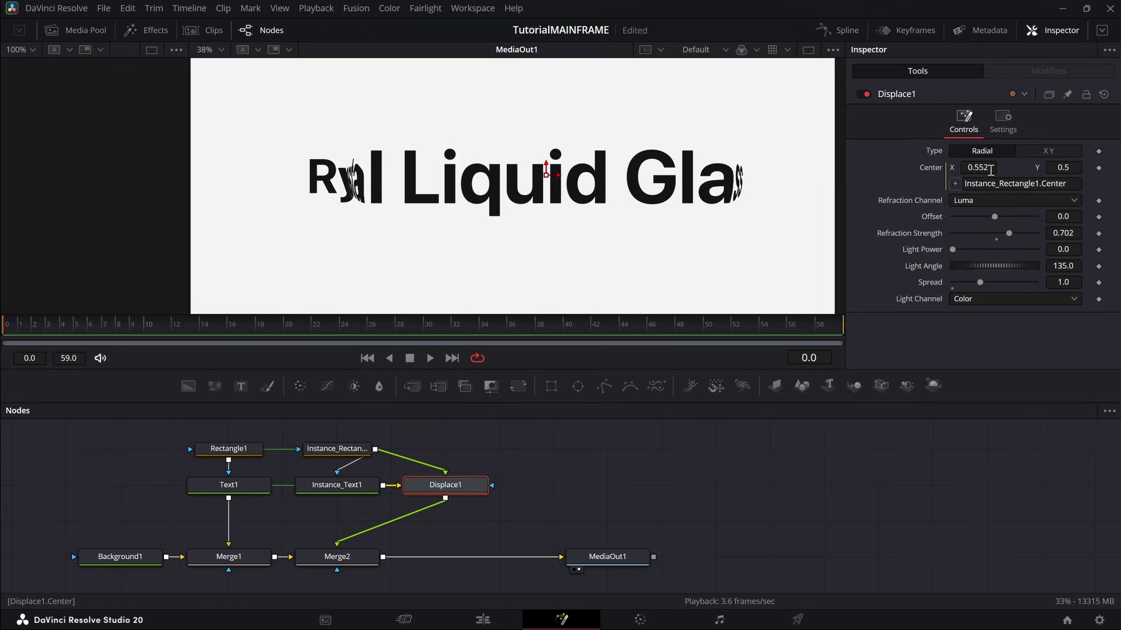
{"action": "left_click", "coordinate": [337, 449]}
{"action": "scroll", "coordinate": [771, 228], "scroll_direction": "up", "scroll_amount": 2}
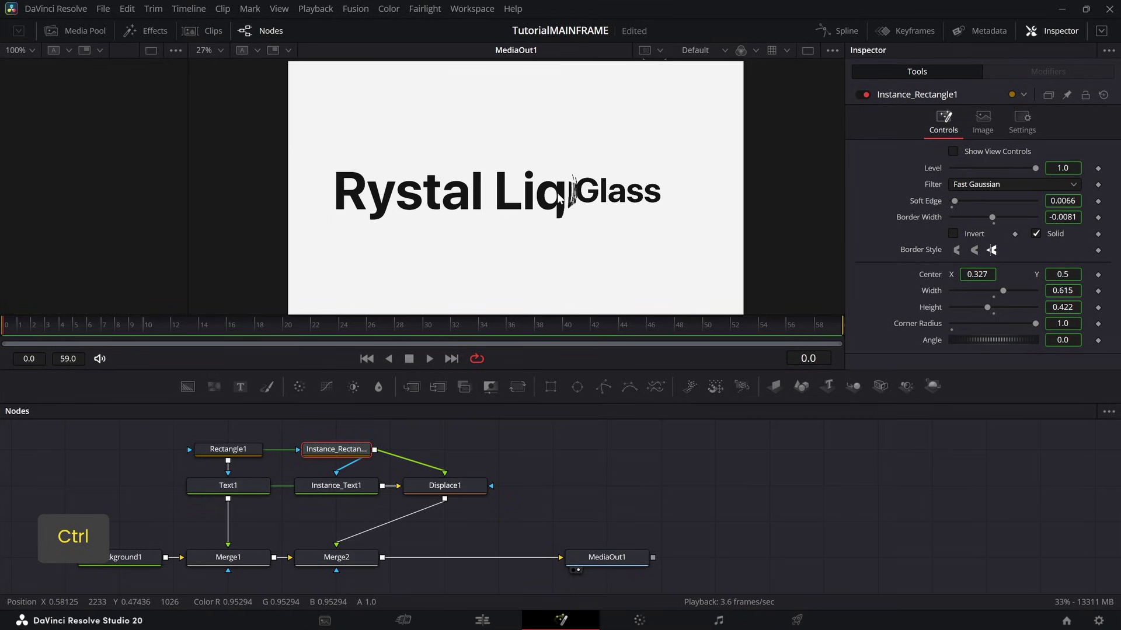
{"action": "scroll", "coordinate": [374, 193], "scroll_direction": "up", "scroll_amount": 1}
{"action": "scroll", "coordinate": [444, 192], "scroll_direction": "down", "scroll_amount": 1}
{"action": "scroll", "coordinate": [444, 193], "scroll_direction": "up", "scroll_amount": 1}
{"action": "left_click_drag", "start_coordinate": [976, 274], "coordinate": [1042, 273]}
{"action": "scroll", "coordinate": [977, 273], "scroll_direction": "down", "scroll_amount": 1}
{"action": "scroll", "coordinate": [516, 108], "scroll_direction": "up", "scroll_amount": 6}
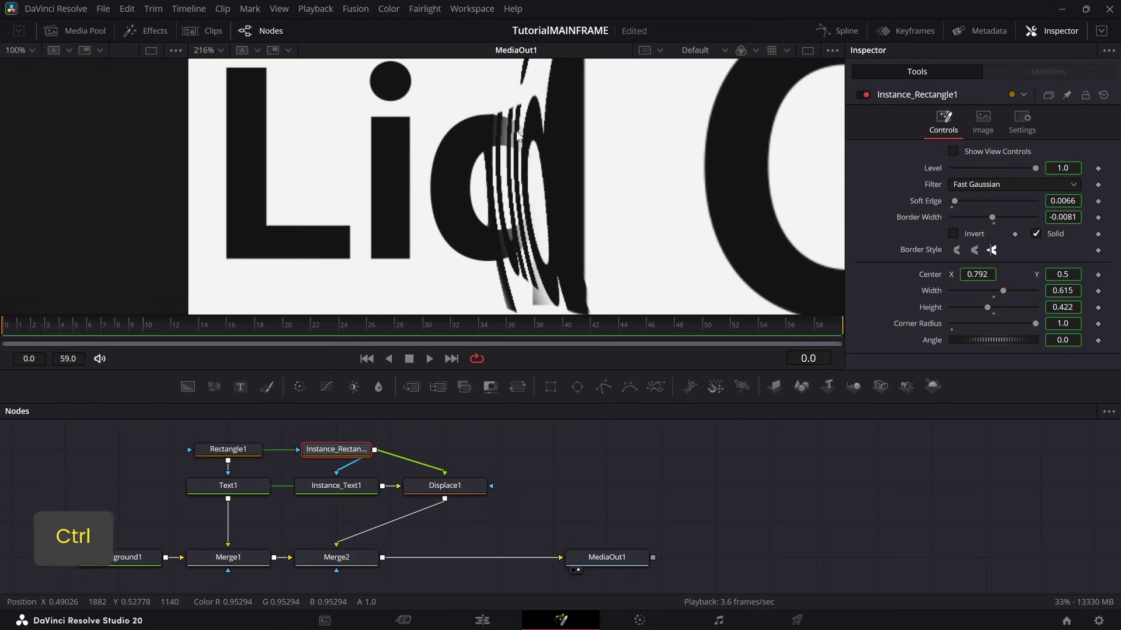
{"action": "scroll", "coordinate": [528, 190], "scroll_direction": "down", "scroll_amount": 5}
{"action": "scroll", "coordinate": [455, 187], "scroll_direction": "up", "scroll_amount": 1}
{"action": "scroll", "coordinate": [647, 216], "scroll_direction": "down", "scroll_amount": 1}
Step: Try a lower Center X for the Instance_Rectangle1 mask, undo it, and inspect the refracted edge
{"action": "left_click_drag", "start_coordinate": [969, 273], "coordinate": [890, 274]}
{"action": "scroll", "coordinate": [613, 196], "scroll_direction": "up", "scroll_amount": 3}
{"action": "key", "text": "ctrl+z"}
{"action": "scroll", "coordinate": [580, 210], "scroll_direction": "down", "scroll_amount": 4}
{"action": "scroll", "coordinate": [491, 195], "scroll_direction": "up", "scroll_amount": 10}
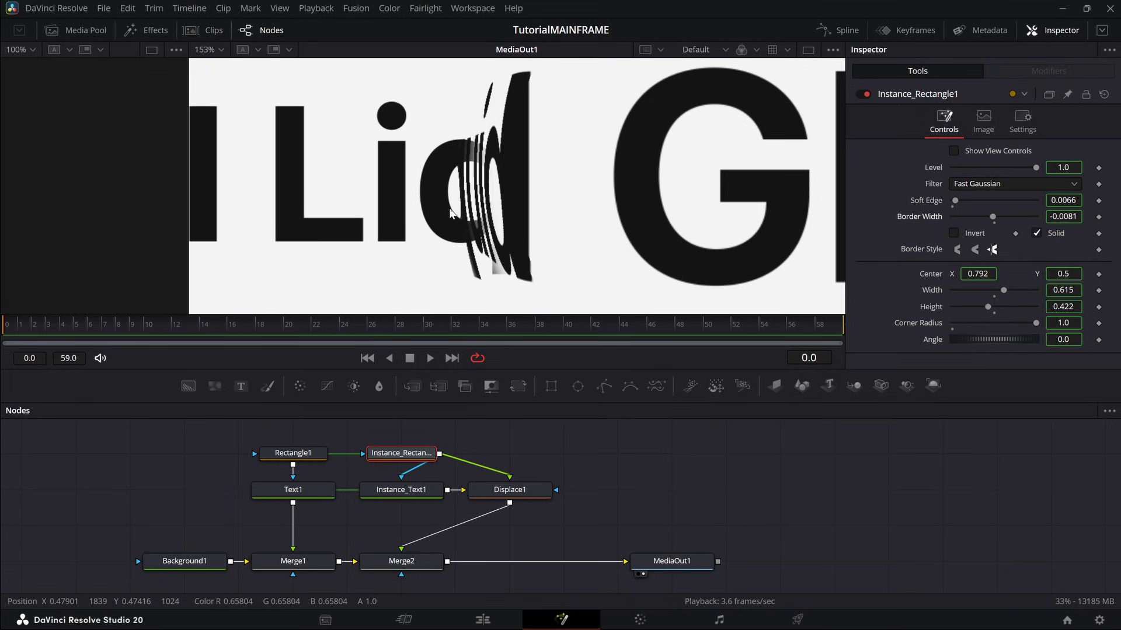
Step: Compare Rectangle1 with its instance, and deinstance Border Width and Soft Edge on Instance_Rectangle1
{"action": "left_click", "coordinate": [317, 456]}
{"action": "left_click", "coordinate": [391, 456]}
{"action": "left_click", "coordinate": [300, 457]}
{"action": "left_click", "coordinate": [386, 457]}
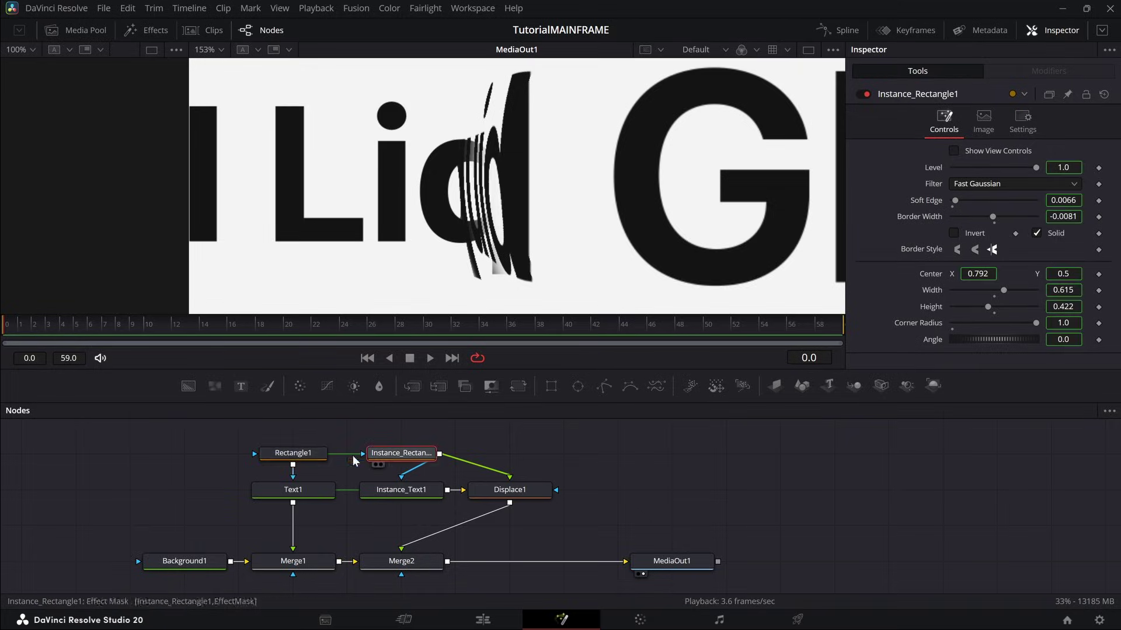
{"action": "left_click", "coordinate": [316, 454]}
{"action": "left_click", "coordinate": [401, 454]}
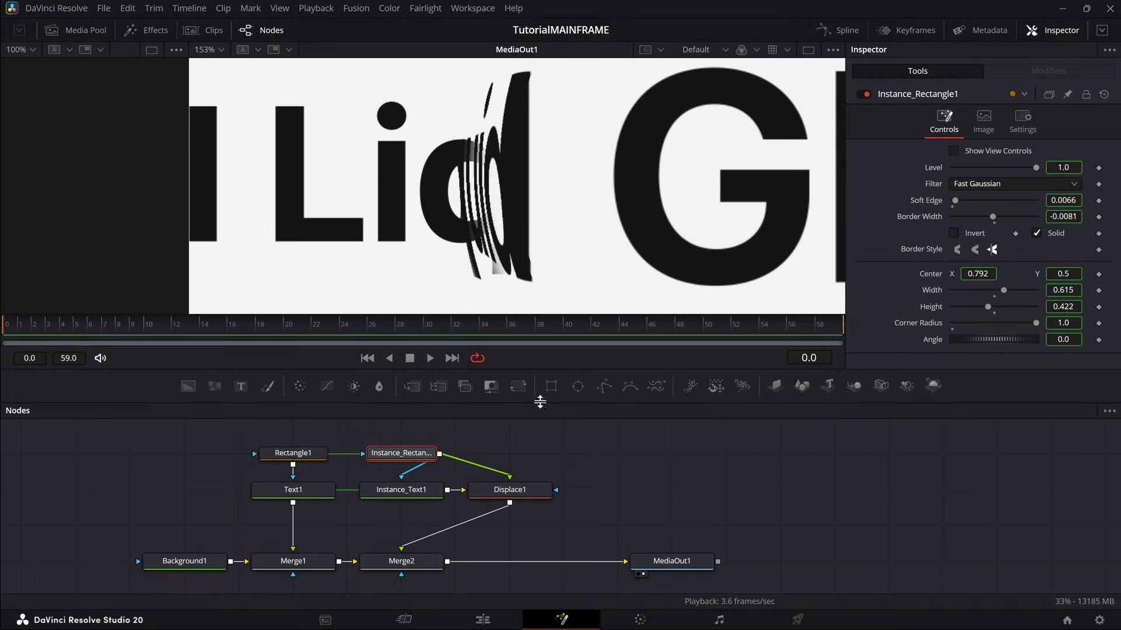
{"action": "right_click", "coordinate": [928, 214]}
{"action": "left_click", "coordinate": [950, 338]}
{"action": "right_click", "coordinate": [929, 204]}
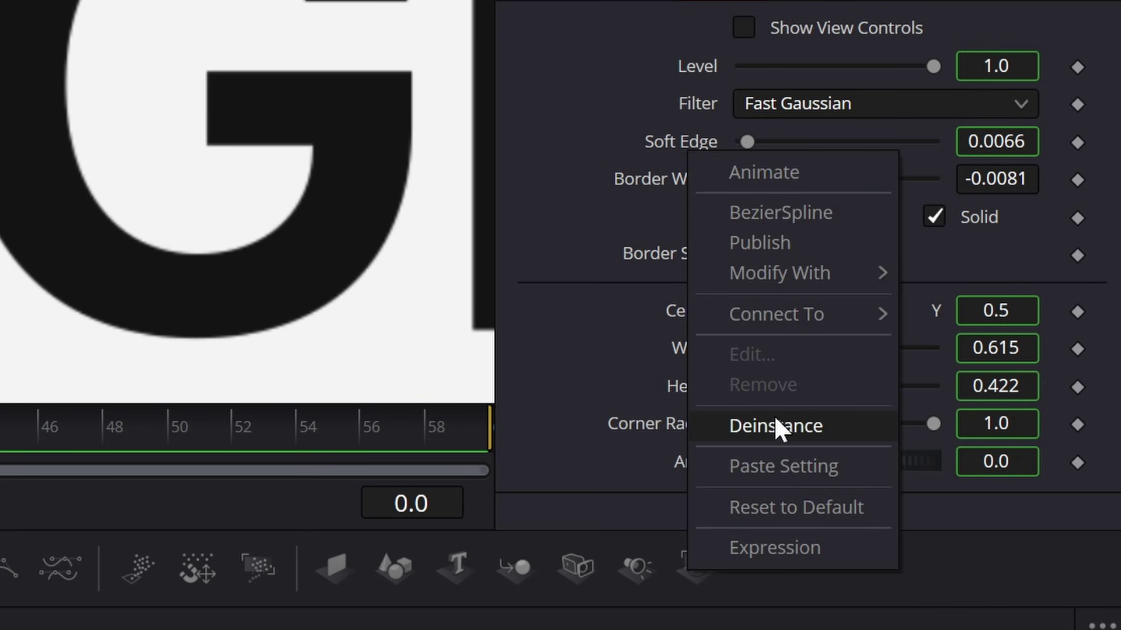
{"action": "left_click", "coordinate": [774, 425]}
Step: Try resetting Rectangle1's Border Width to 0.0, undo it, and check the refracted edge up close
{"action": "left_click", "coordinate": [301, 420]}
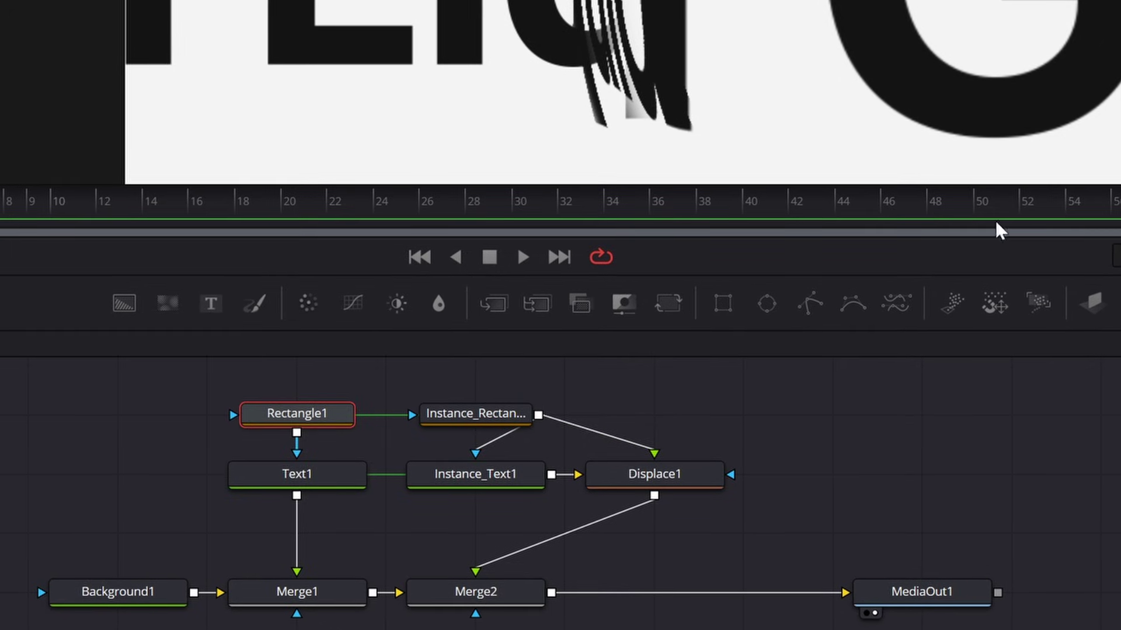
{"action": "key", "text": "ctrl+z"}
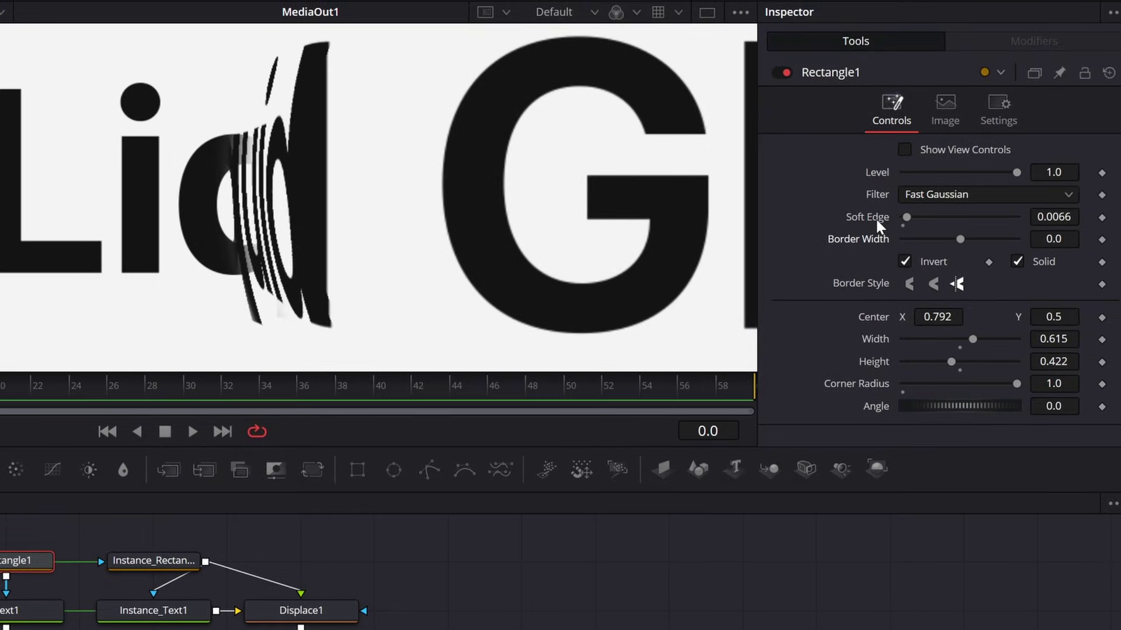
{"action": "double_click", "coordinate": [875, 219]}
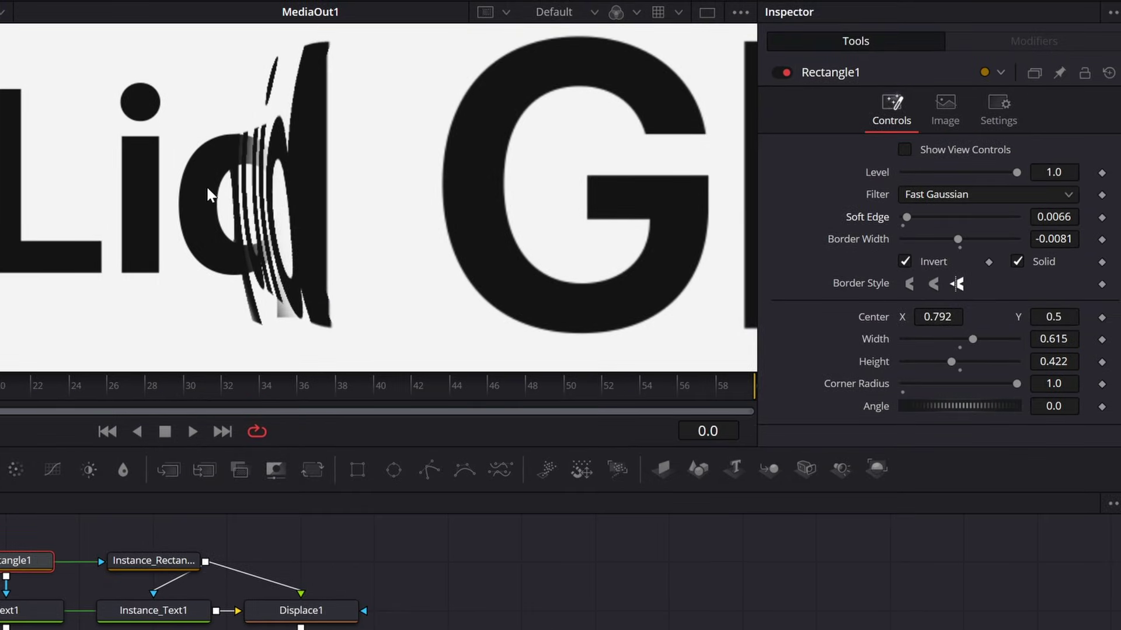
{"action": "scroll", "coordinate": [233, 180], "scroll_direction": "up", "scroll_amount": 2}
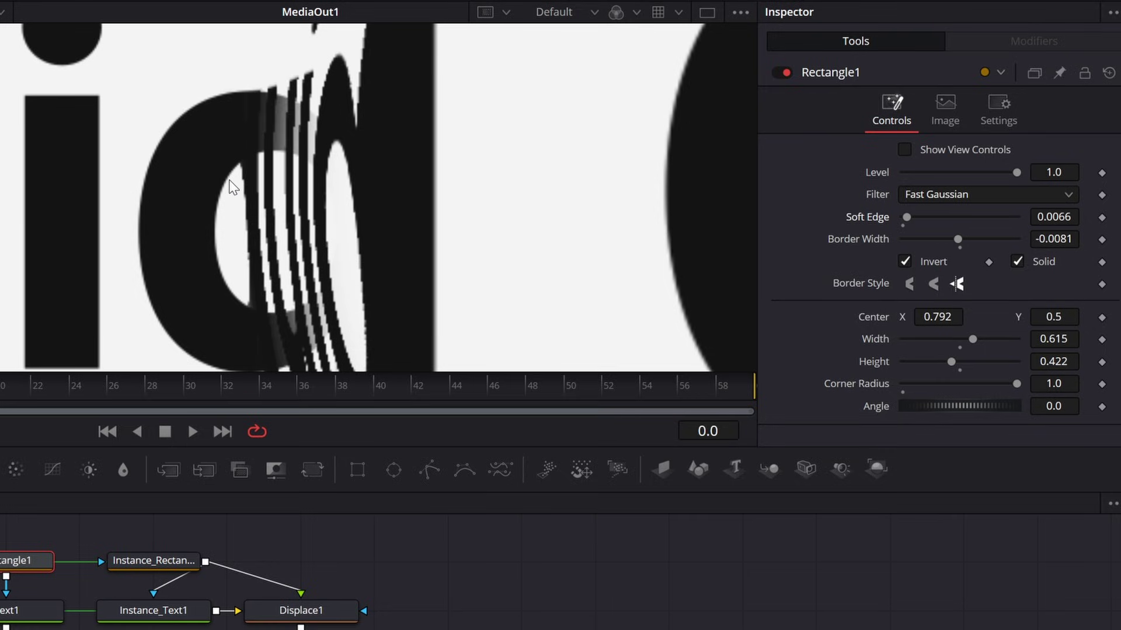
Step: Set Instance_Rectangle1's Border Width to -0.0183 and its Soft Edge to 0.0069
{"action": "left_click", "coordinate": [153, 560]}
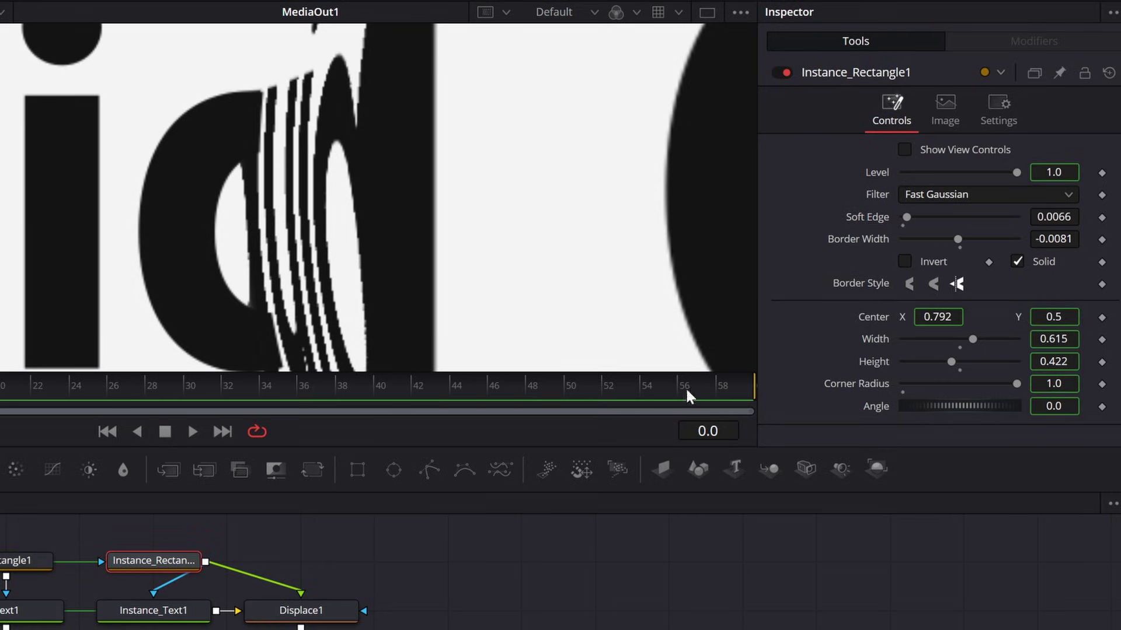
{"action": "mouse_move", "coordinate": [1063, 245]}
{"action": "left_mouse_down"}
{"action": "mouse_move", "coordinate": [1039, 245]}
{"action": "mouse_move", "coordinate": [1051, 245]}
{"action": "left_mouse_up"}
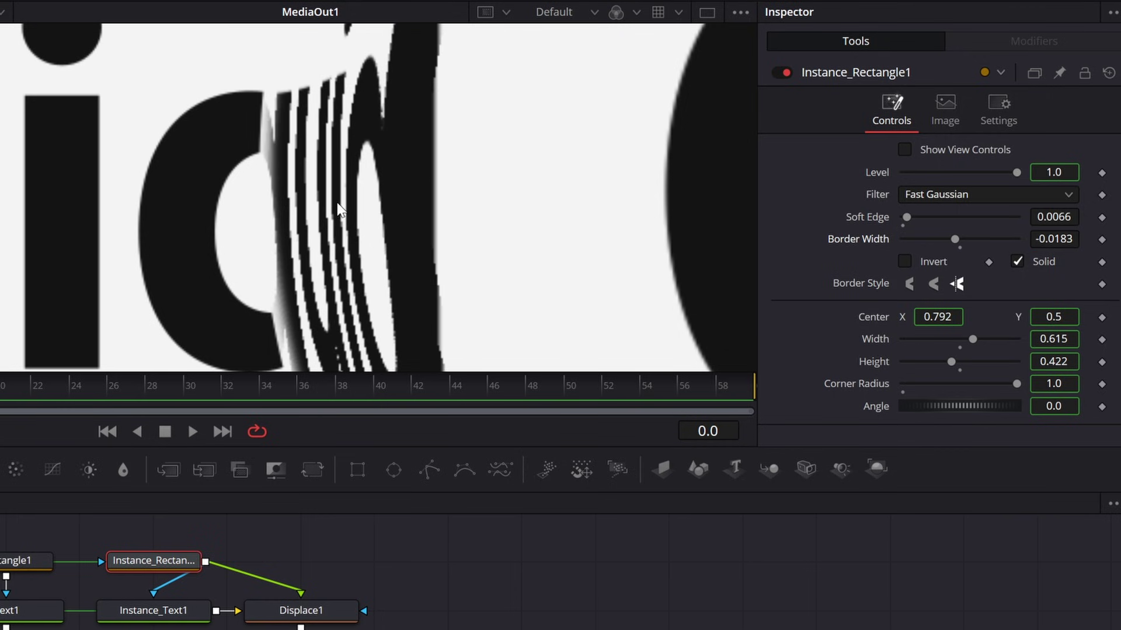
{"action": "scroll", "coordinate": [337, 204], "scroll_direction": "down", "scroll_amount": 8}
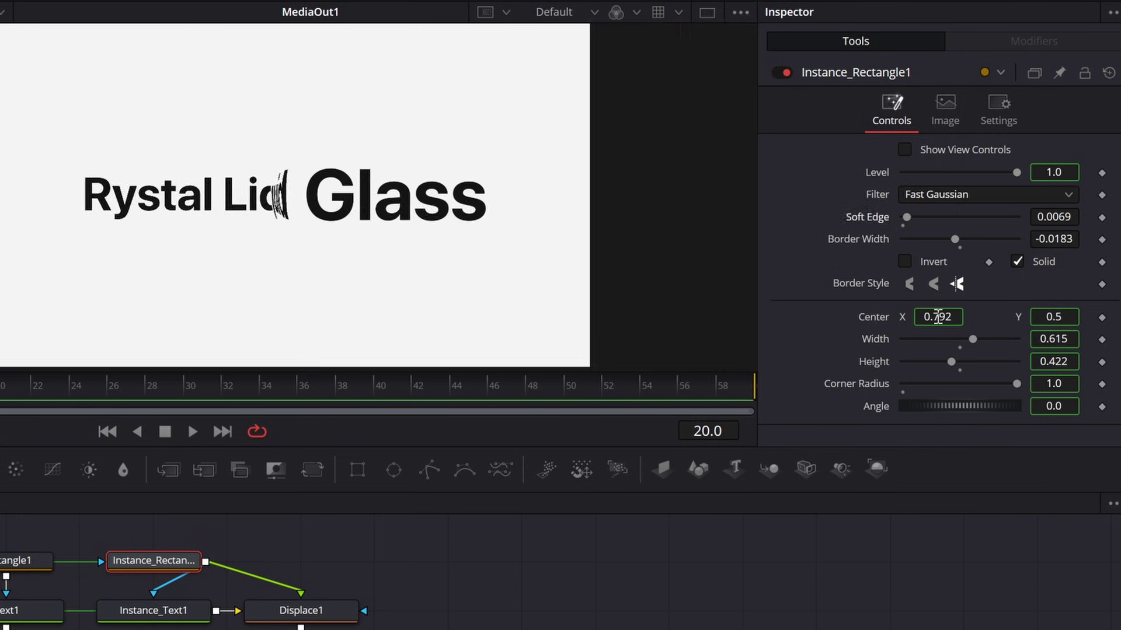
Step: Move the Instance_Rectangle1 mask to Center X 0.485 and check the enlarged title and its refracted edges
{"action": "left_click_drag", "start_coordinate": [937, 317], "coordinate": [911, 317], "text": "ctrl"}
{"action": "mouse_move", "coordinate": [985, 276]}
{"action": "left_mouse_down", "text": "ctrl"}
{"action": "mouse_move", "coordinate": [962, 276]}
{"action": "mouse_move", "coordinate": [995, 276]}
{"action": "mouse_move", "coordinate": [983, 276]}
{"action": "left_mouse_up", "text": "ctrl"}
{"action": "scroll", "coordinate": [498, 178], "scroll_direction": "up", "scroll_amount": 4, "text": "ctrl"}
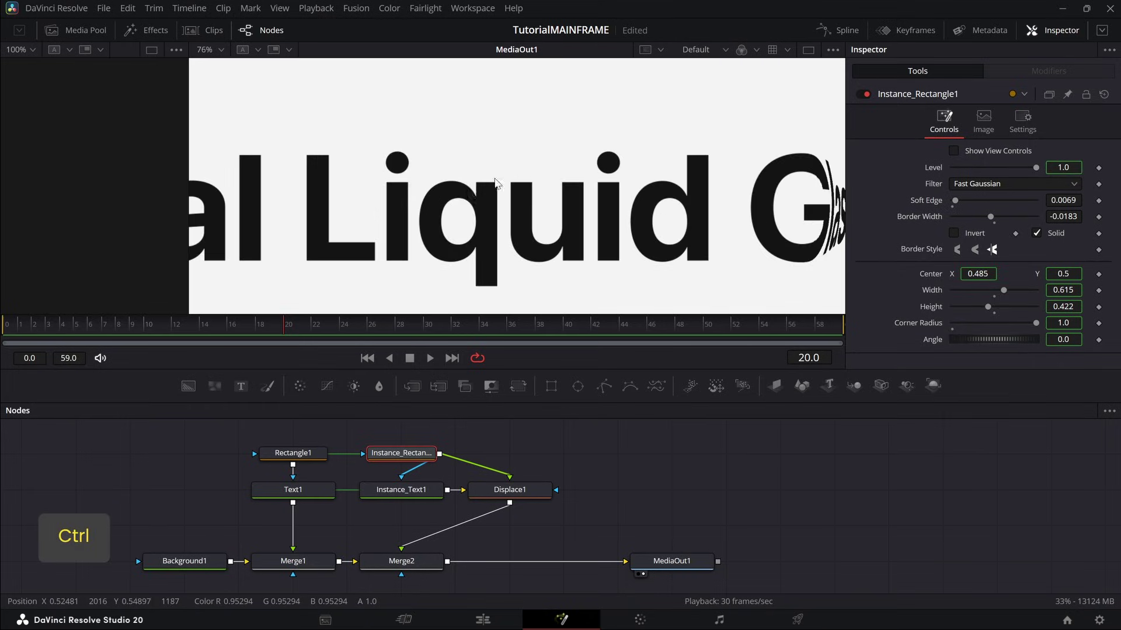
{"action": "scroll", "coordinate": [499, 182], "scroll_direction": "down", "scroll_amount": 2}
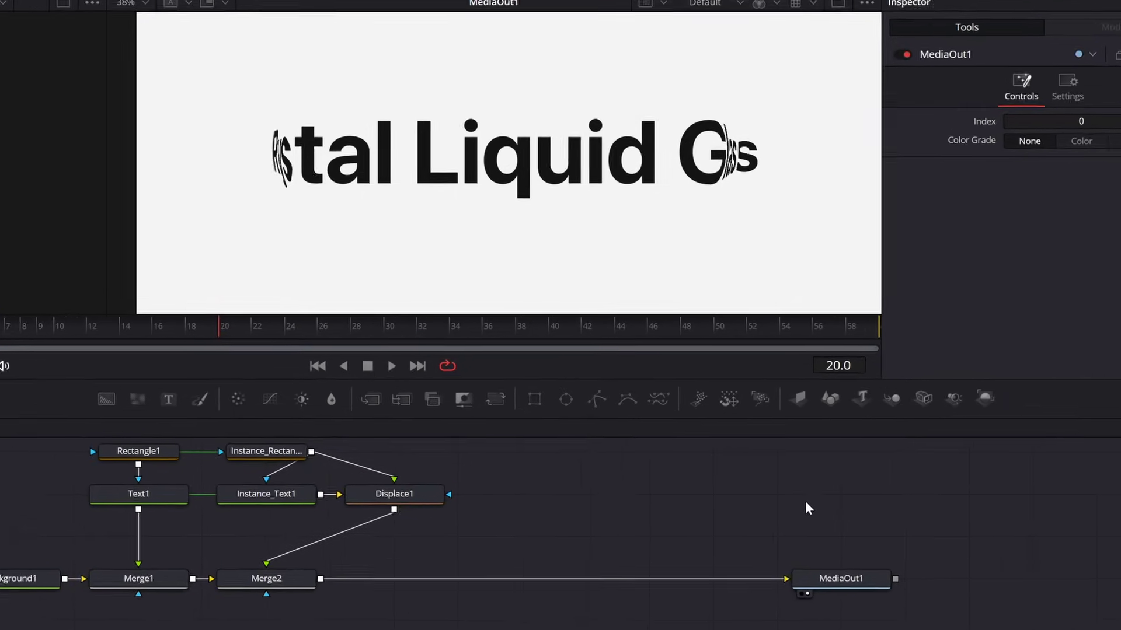
Step: Add a new Background node in the empty area above MediaOut1
{"action": "key", "text": "shift+space"}
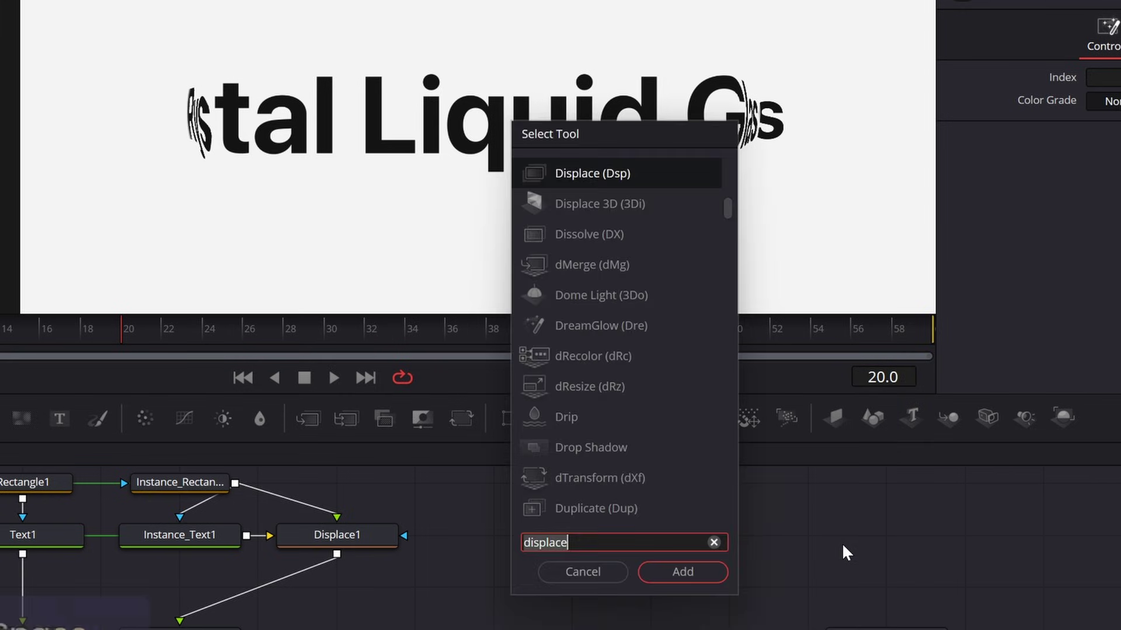
{"action": "type", "text": "background"}
{"action": "key", "text": "Return"}
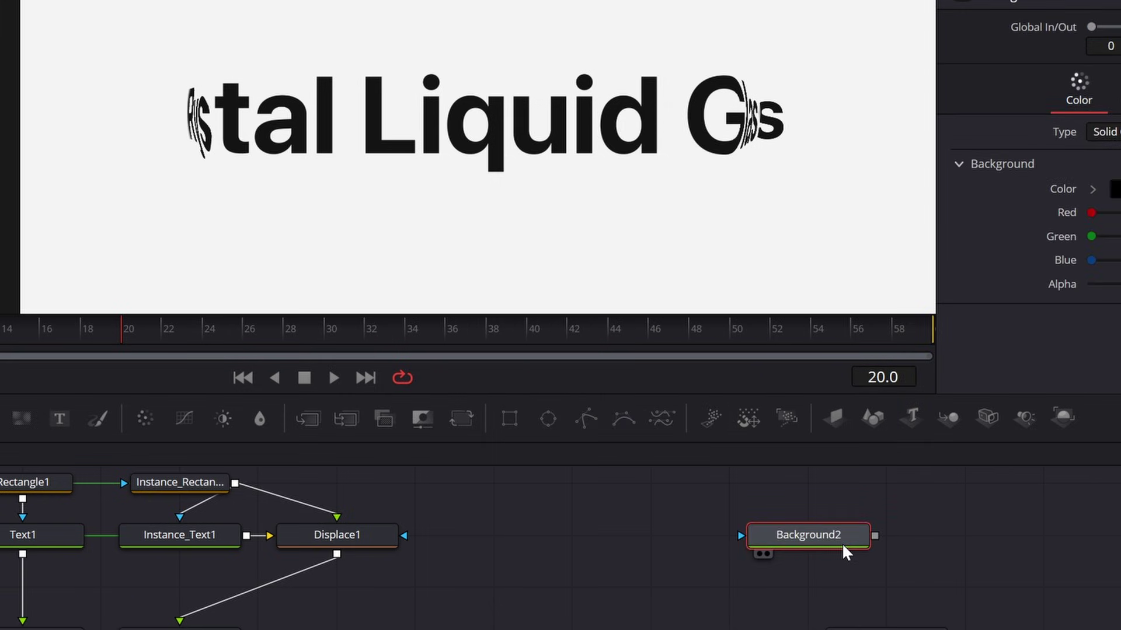
Step: Attach a Drop Shadow node to the new Background and merge its output between Merge2 and MediaOut1
{"action": "key", "text": "shift+space"}
{"action": "type", "text": "dropshad"}
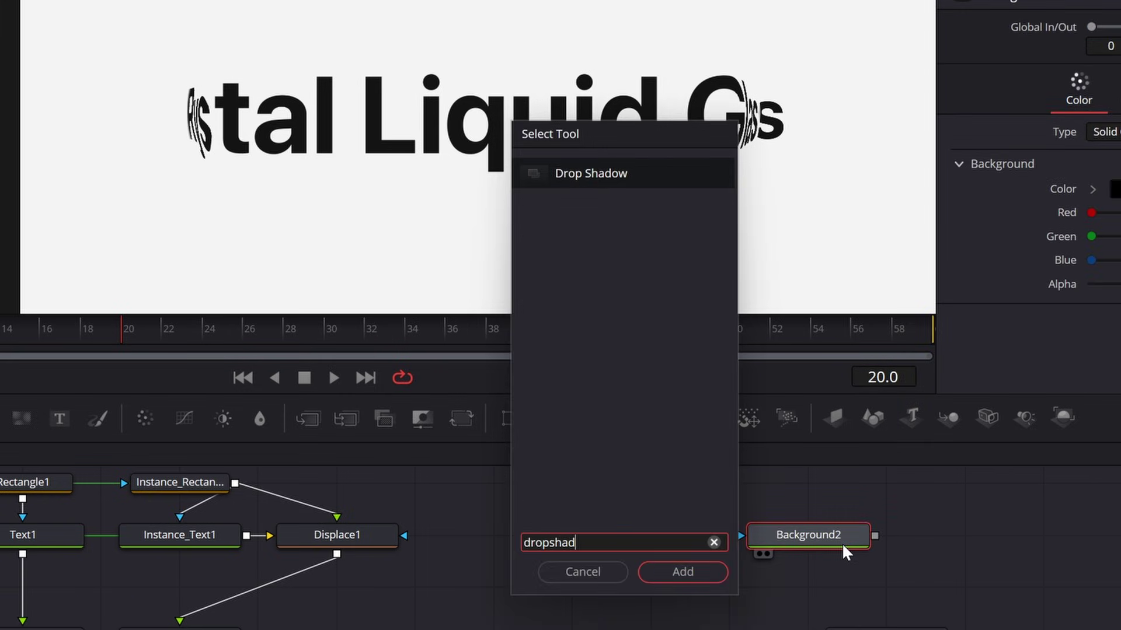
{"action": "key", "text": "Return"}
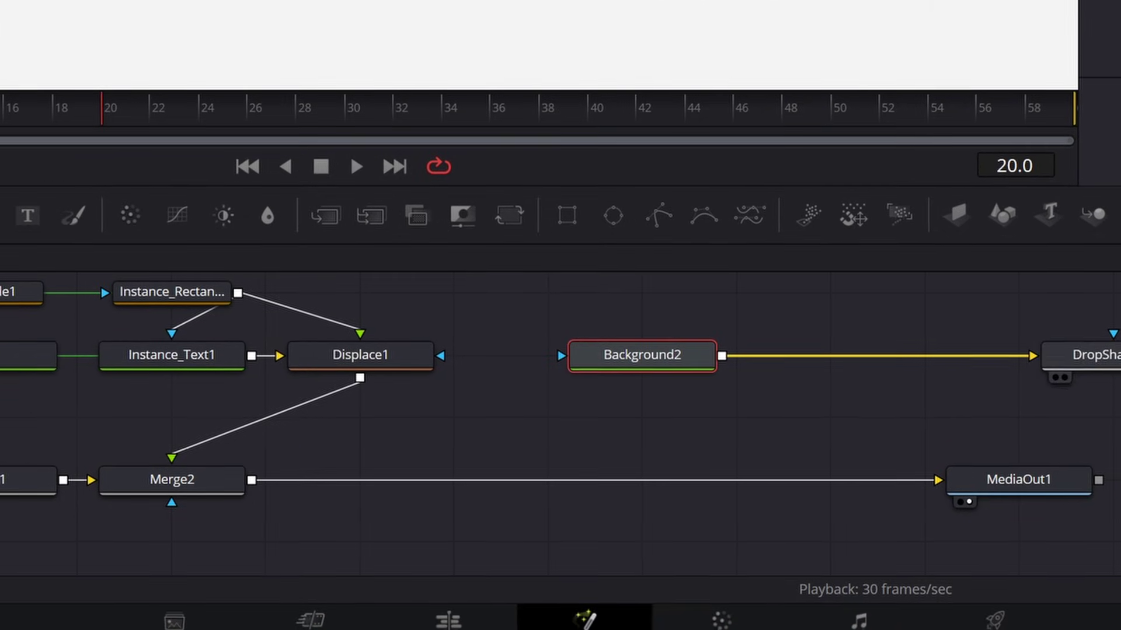
{"action": "left_click_drag", "start_coordinate": [1109, 355], "coordinate": [252, 478]}
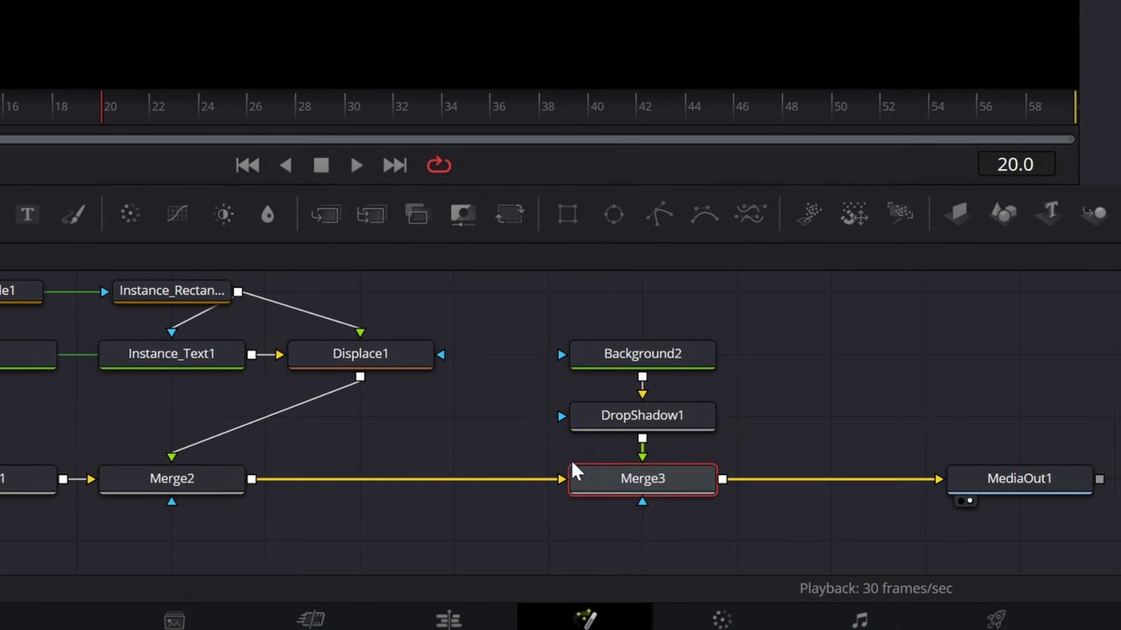
Step: Paste a linked instance of the Instance_Rectangle1 mask between Displace1 and Background2, and align it with the other mask nodes
{"action": "left_click", "coordinate": [111, 369], "text": "ctrl"}
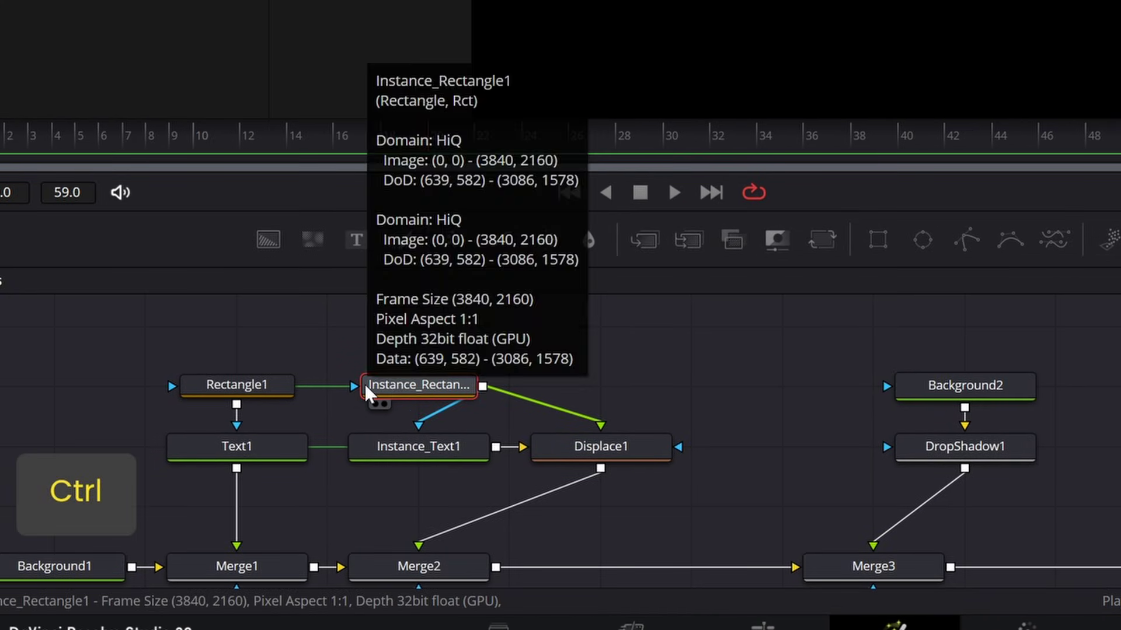
{"action": "key", "text": "ctrl+c"}
{"action": "left_click", "coordinate": [807, 353]}
{"action": "key", "text": "ctrl+shift+v"}
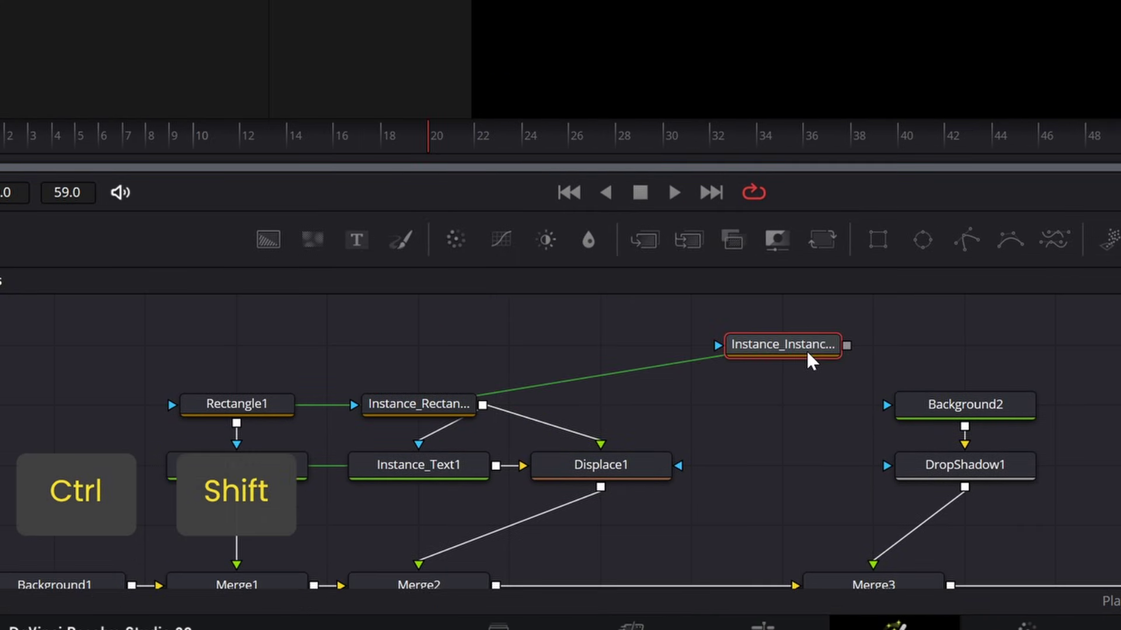
{"action": "left_click", "coordinate": [272, 414]}
{"action": "left_click", "coordinate": [416, 410]}
{"action": "left_click_drag", "start_coordinate": [748, 336], "coordinate": [780, 403]}
Step: Lower Background2 and DropShadow1 in the node graph, then mask both Background2 and Merge3 with the new rectangle instance
{"action": "left_click_drag", "start_coordinate": [926, 317], "coordinate": [970, 531]}
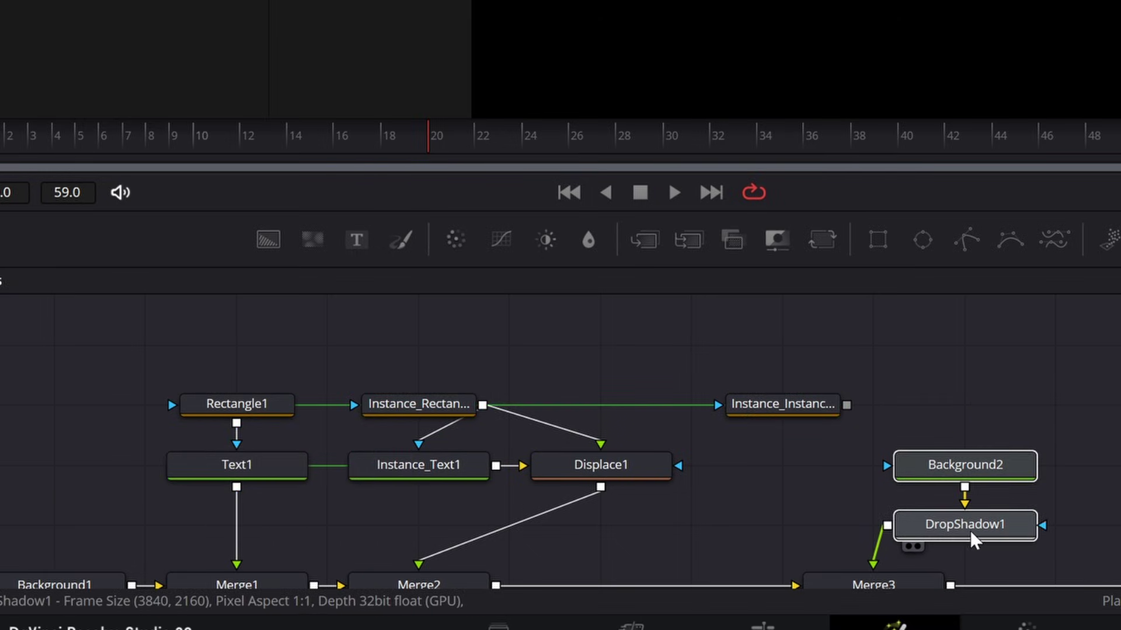
{"action": "left_click", "coordinate": [1005, 425]}
{"action": "scroll", "coordinate": [694, 319], "scroll_direction": "up", "scroll_amount": 2}
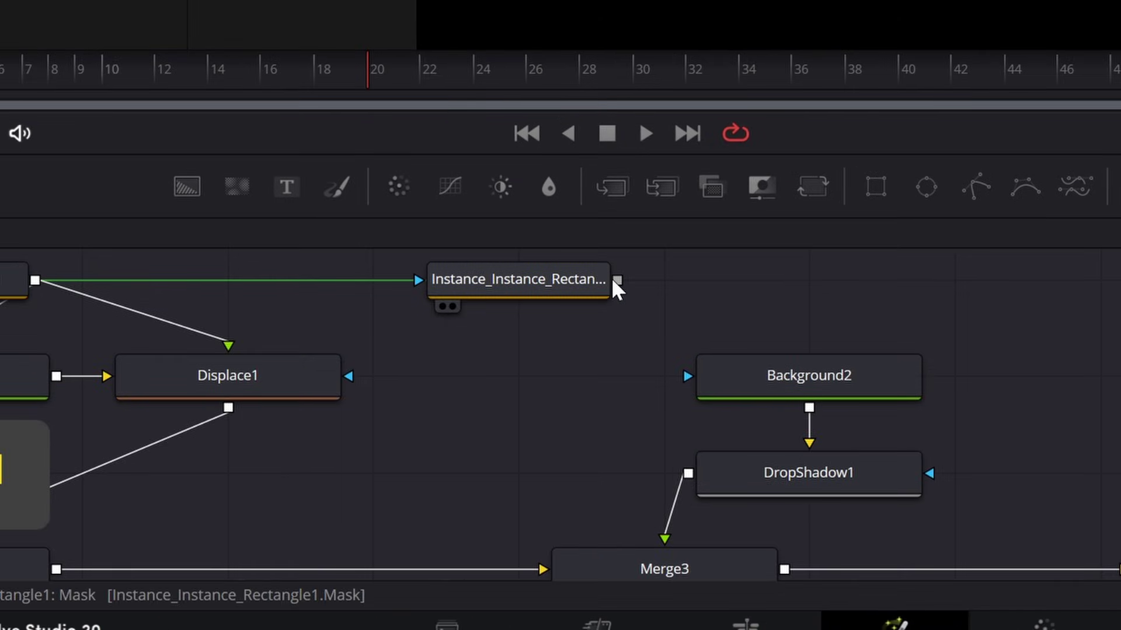
{"action": "left_click_drag", "start_coordinate": [618, 281], "coordinate": [686, 377]}
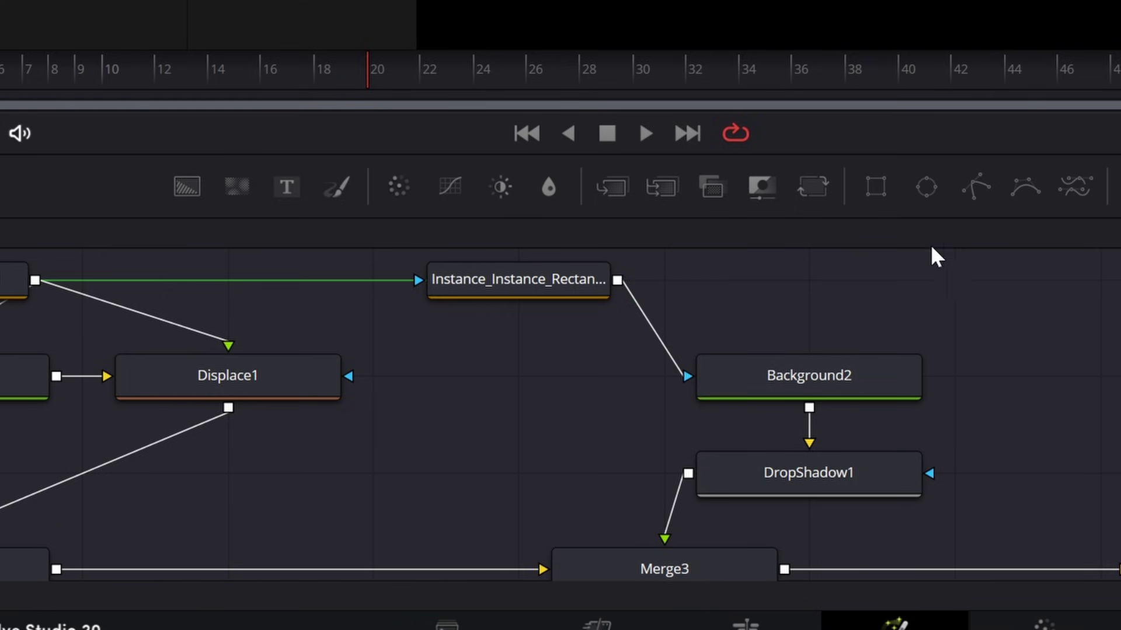
{"action": "scroll", "coordinate": [893, 354], "scroll_direction": "down", "scroll_amount": 2, "text": "ctrl"}
{"action": "left_click_drag", "start_coordinate": [723, 341], "coordinate": [742, 545]}
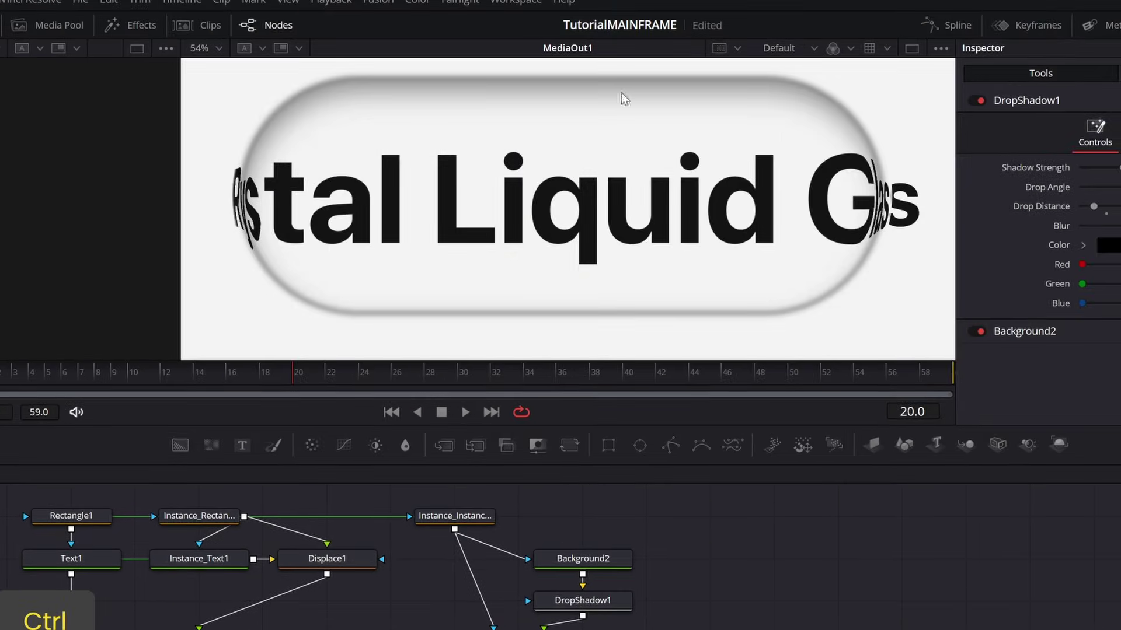
Step: Deinstance Soft Edge and Border Width on Instance_Instance_Rectangle1 and reset both to 0.0
{"action": "scroll", "coordinate": [491, 220], "scroll_direction": "down", "scroll_amount": 2}
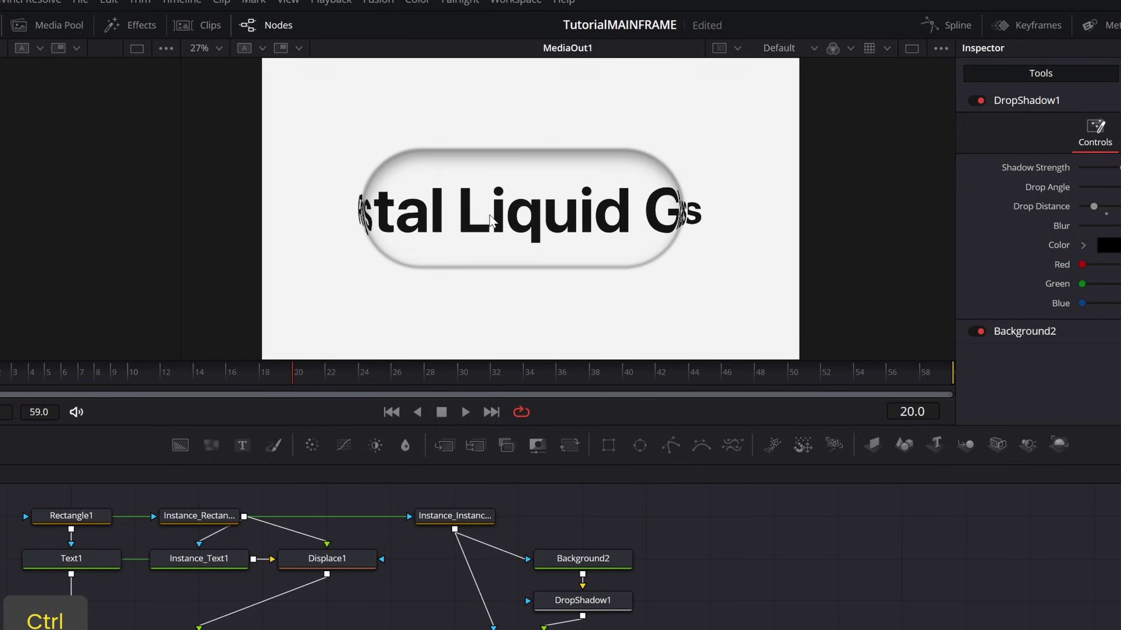
{"action": "scroll", "coordinate": [490, 220], "scroll_direction": "up", "scroll_amount": 1}
{"action": "left_click", "coordinate": [455, 516]}
{"action": "right_click", "coordinate": [858, 206]}
{"action": "left_click", "coordinate": [890, 370]}
{"action": "right_click", "coordinate": [863, 233]}
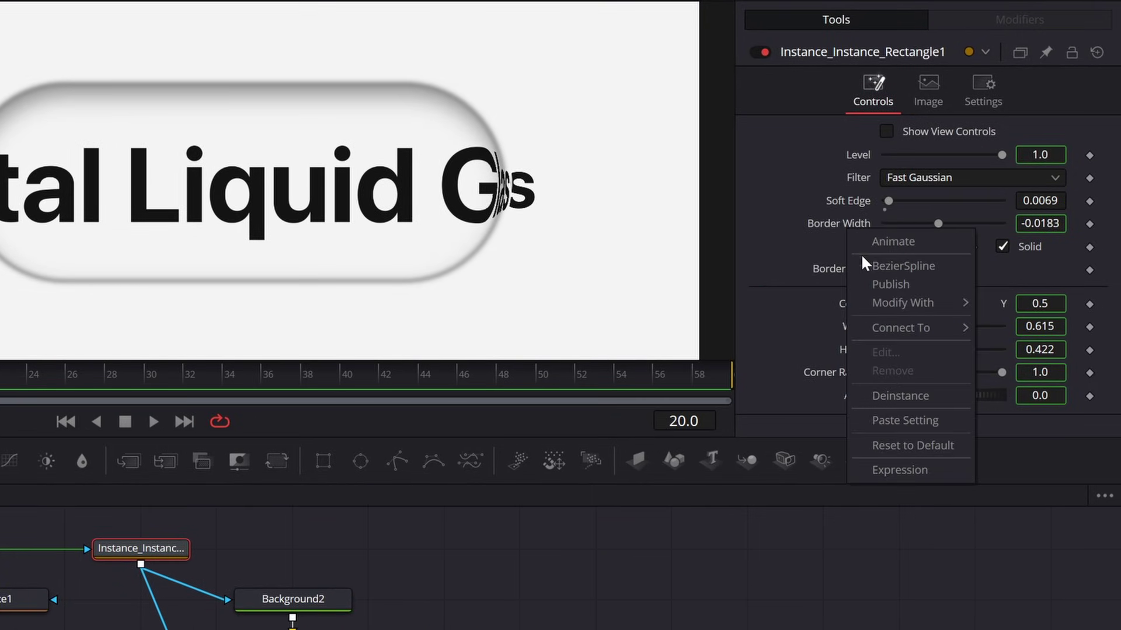
{"action": "left_click", "coordinate": [901, 396]}
{"action": "double_click", "coordinate": [847, 225]}
{"action": "double_click", "coordinate": [850, 200]}
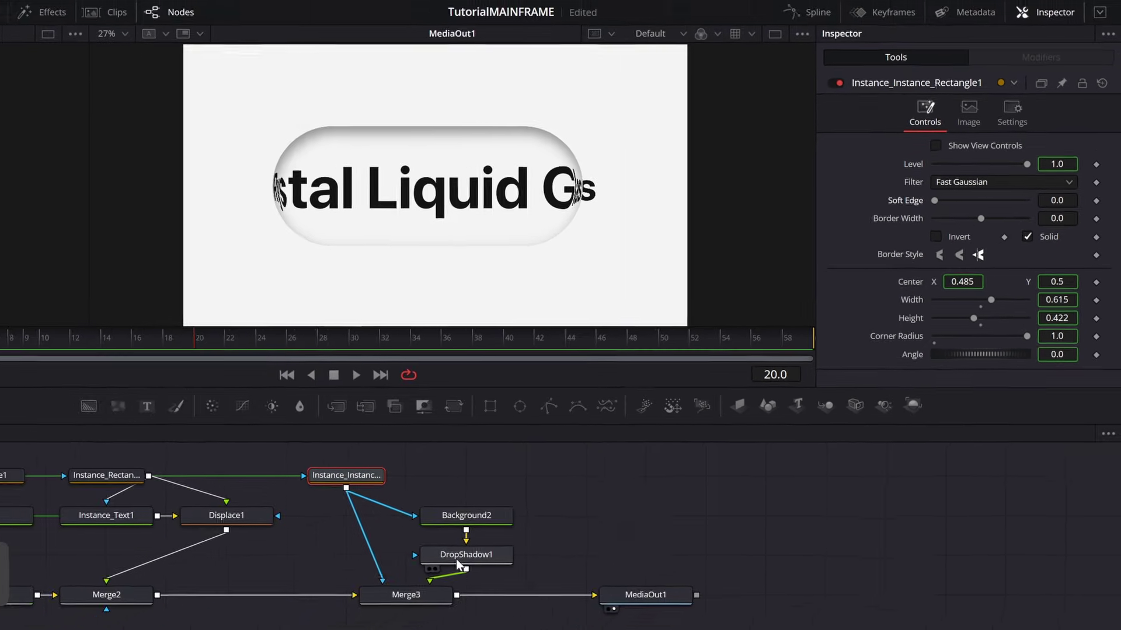
Step: Select DropShadow1 and undo the last two changes
{"action": "left_click", "coordinate": [460, 564]}
{"action": "key", "text": "ctrl+z"}
{"action": "key", "text": "ctrl+z"}
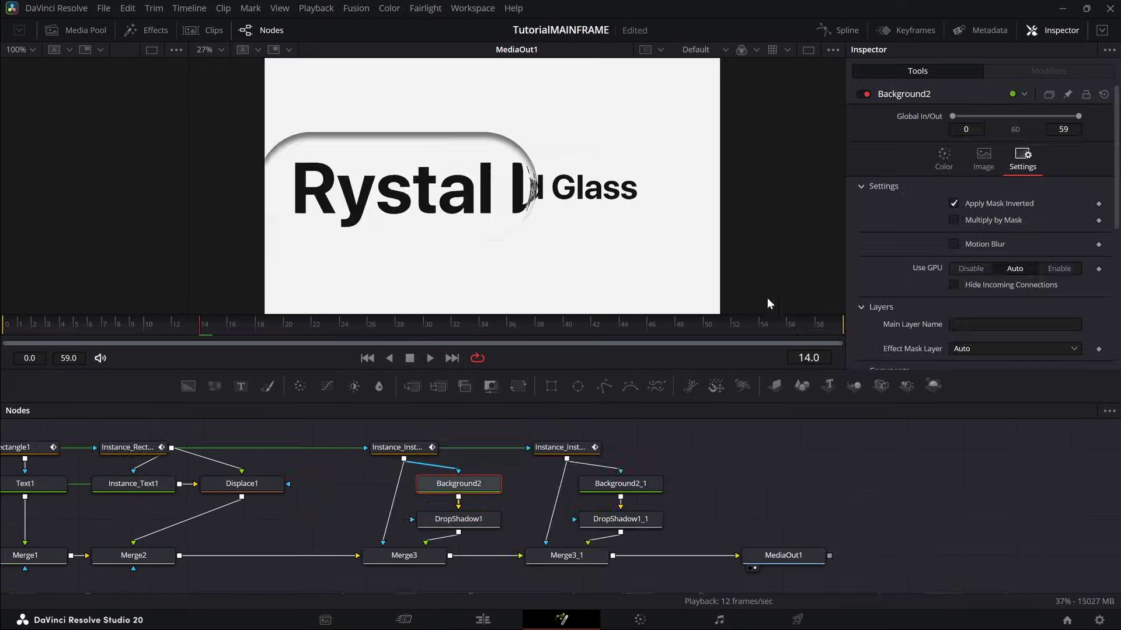
Step: Examine Background2's color settings and the shadow along the glass pill's edges at different magnifications
{"action": "left_click", "coordinate": [943, 158]}
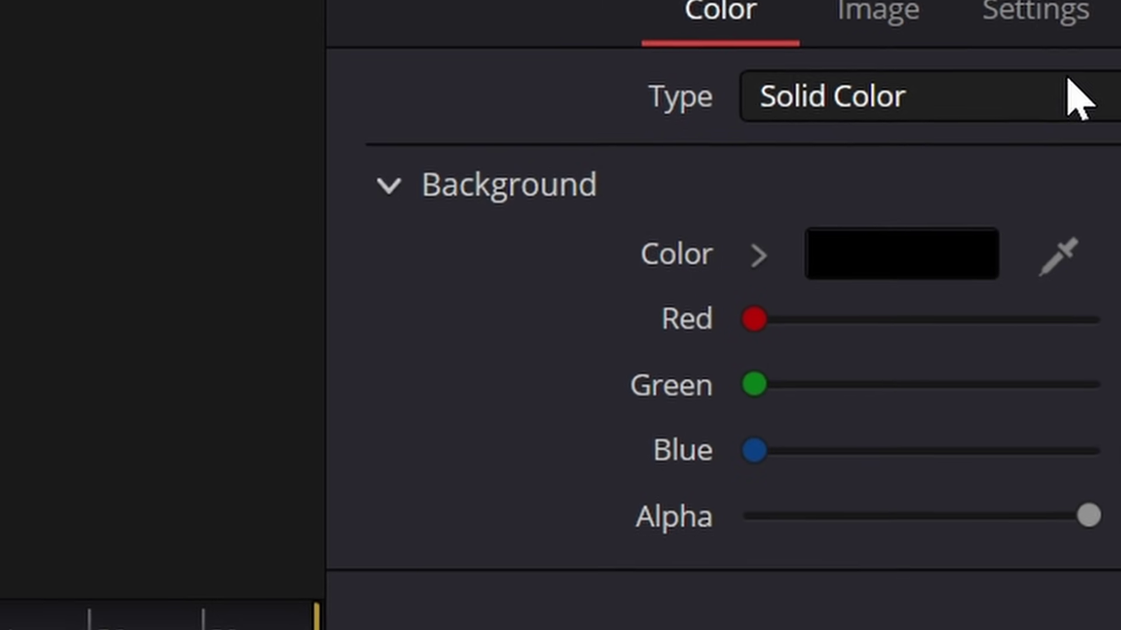
{"action": "left_click", "coordinate": [855, 130]}
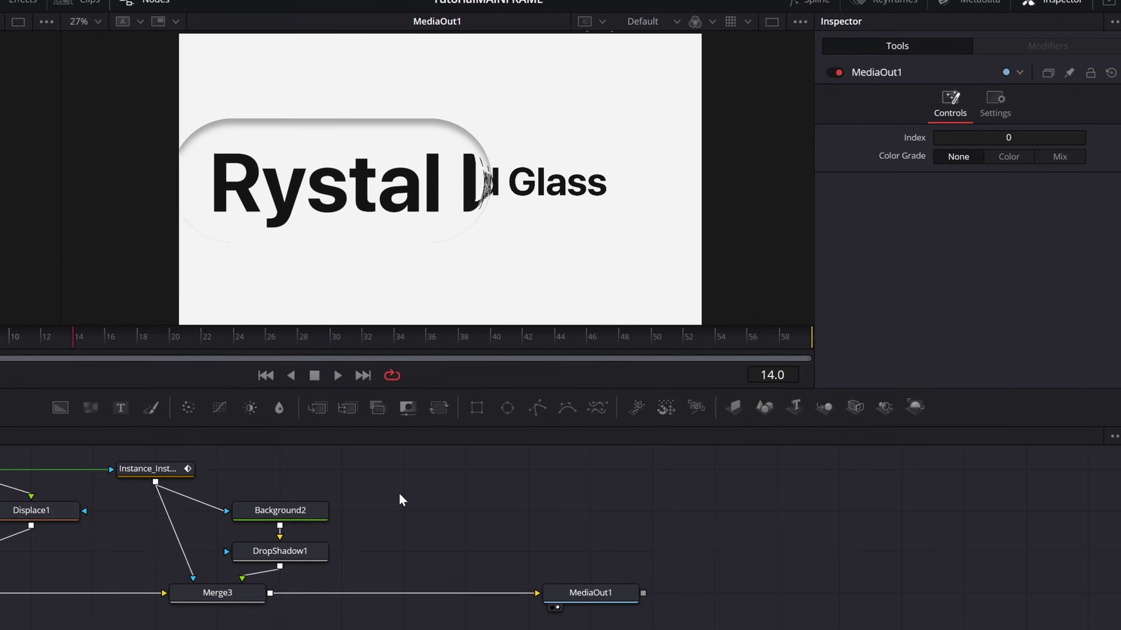
{"action": "key", "text": "ctrl"}
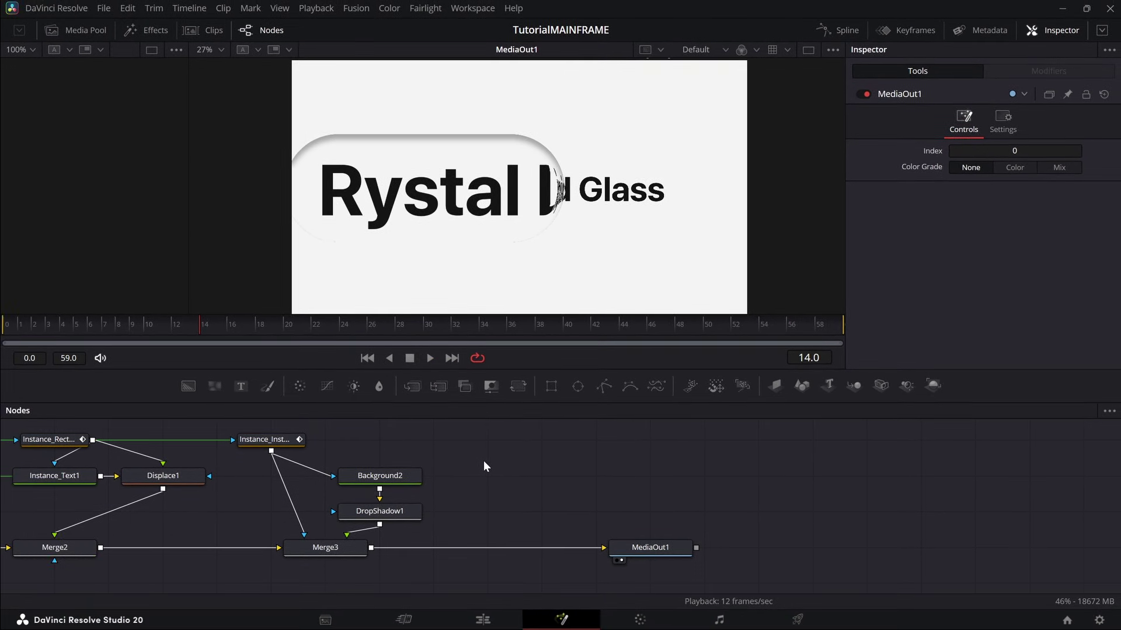
{"action": "scroll", "coordinate": [447, 114], "scroll_direction": "up", "scroll_amount": 3}
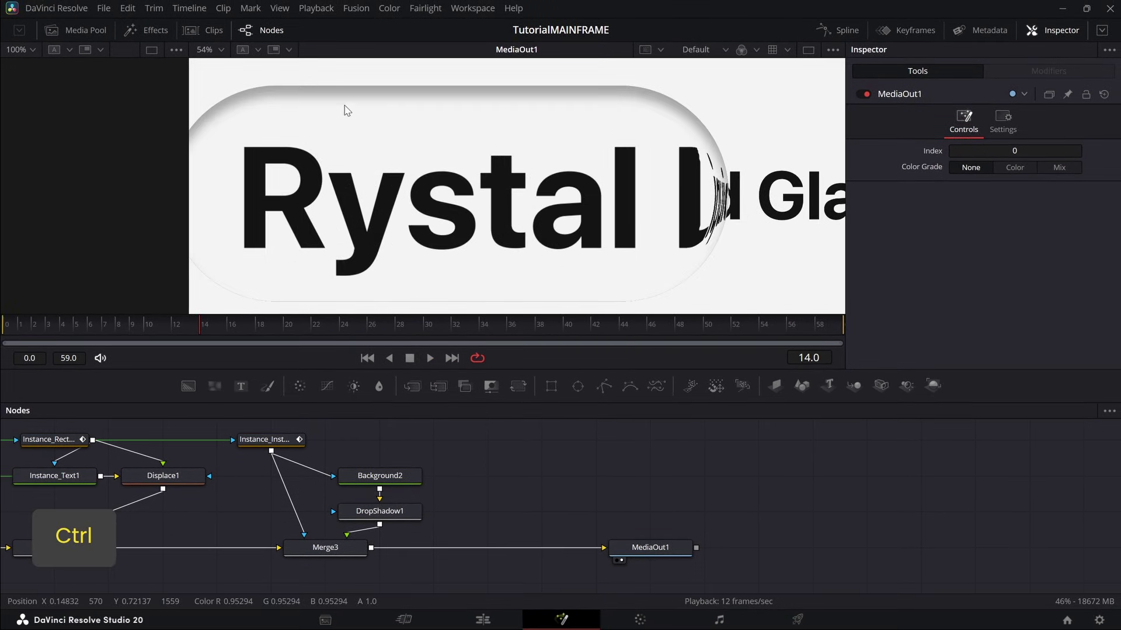
{"action": "scroll", "coordinate": [374, 129], "scroll_direction": "down", "scroll_amount": 4}
{"action": "scroll", "coordinate": [313, 152], "scroll_direction": "up", "scroll_amount": 5}
{"action": "scroll", "coordinate": [313, 153], "scroll_direction": "down", "scroll_amount": 5}
{"action": "scroll", "coordinate": [362, 142], "scroll_direction": "up", "scroll_amount": 3}
{"action": "scroll", "coordinate": [463, 189], "scroll_direction": "down", "scroll_amount": 3}
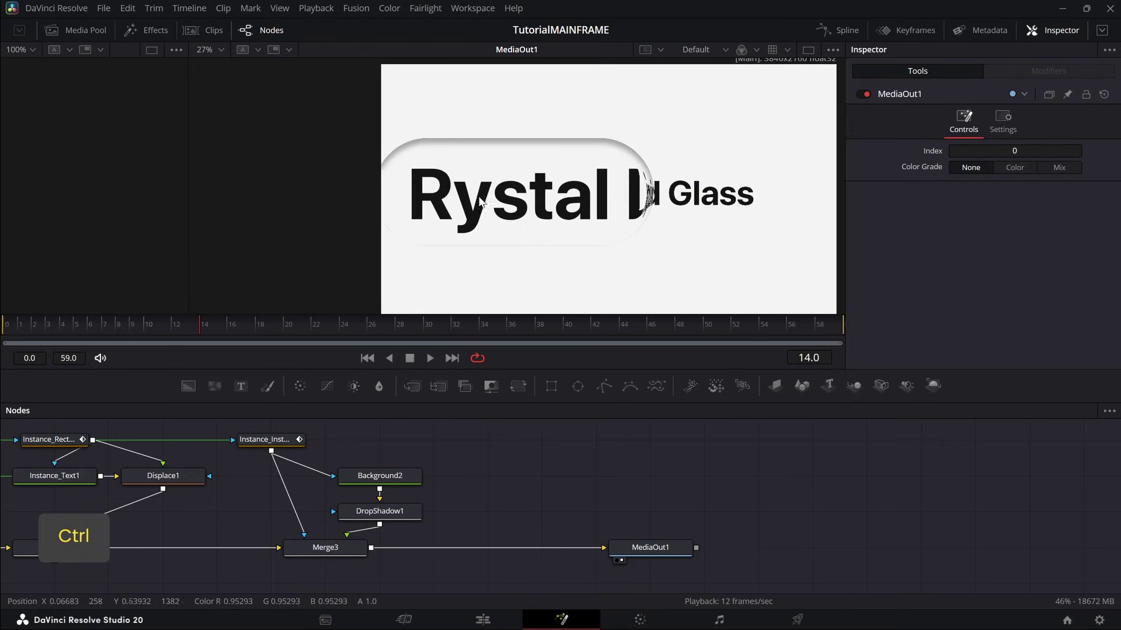
{"action": "scroll", "coordinate": [464, 189], "scroll_direction": "up", "scroll_amount": 2}
{"action": "scroll", "coordinate": [608, 250], "scroll_direction": "down", "scroll_amount": 2}
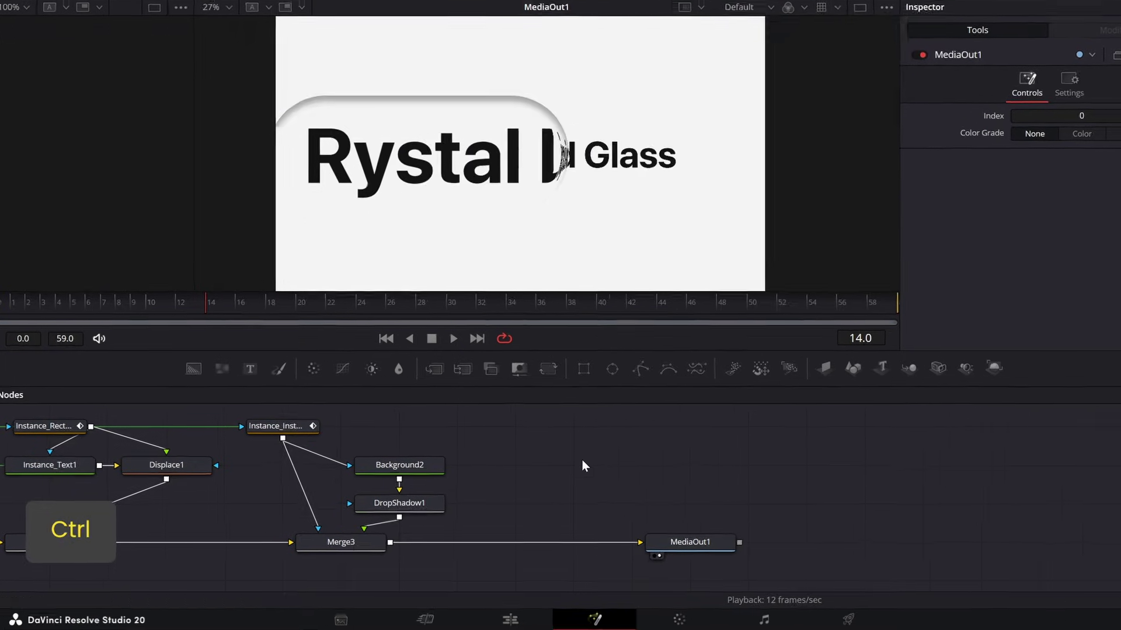
{"action": "key", "text": "shift+space"}
{"action": "type", "text": "dropshad"}
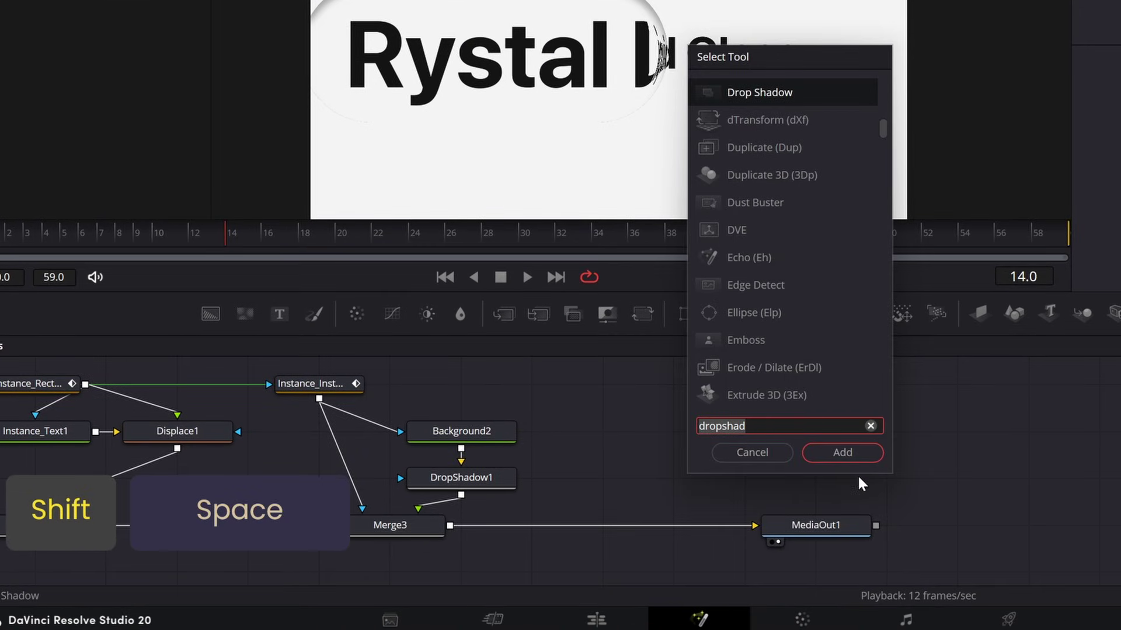
{"action": "key", "text": "Escape"}
Step: Duplicate Background2, DropShadow1 and Merge3, and insert the copied merge between Merge3 and MediaOut1
{"action": "left_click_drag", "start_coordinate": [639, 390], "coordinate": [388, 532]}
{"action": "key", "text": "ctrl+c"}
{"action": "key", "text": "ctrl+v"}
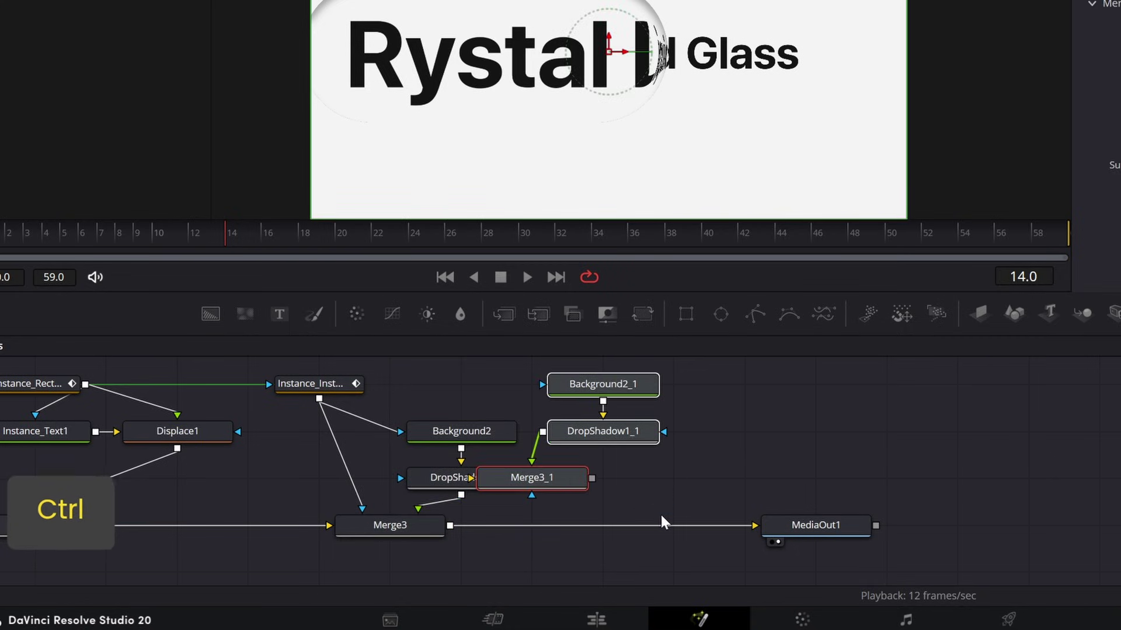
{"action": "left_click_drag", "start_coordinate": [547, 468], "coordinate": [597, 527]}
{"action": "left_click_drag", "start_coordinate": [733, 478], "coordinate": [615, 511]}
{"action": "scroll", "coordinate": [615, 481], "scroll_direction": "down", "scroll_amount": 2}
{"action": "scroll", "coordinate": [642, 461], "scroll_direction": "up", "scroll_amount": 2}
Step: Realign the Instance_Instance_Rectangle1 mask above Merge3 and paste a linked instance of it near Background2_1
{"action": "left_click_drag", "start_coordinate": [315, 401], "coordinate": [386, 402]}
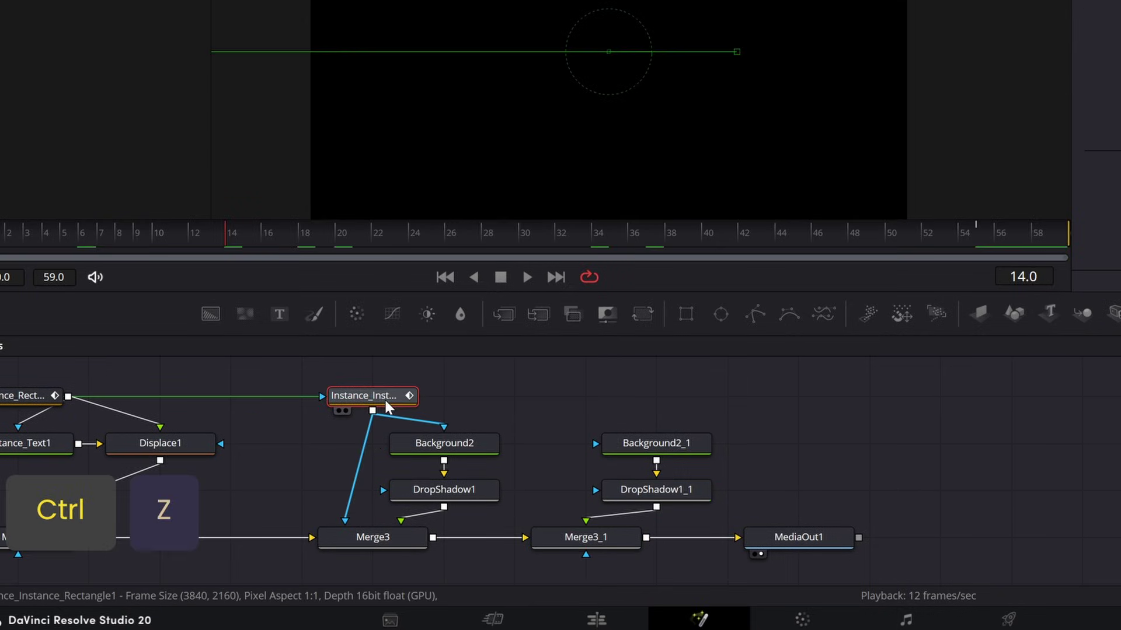
{"action": "key", "text": "ctrl+c"}
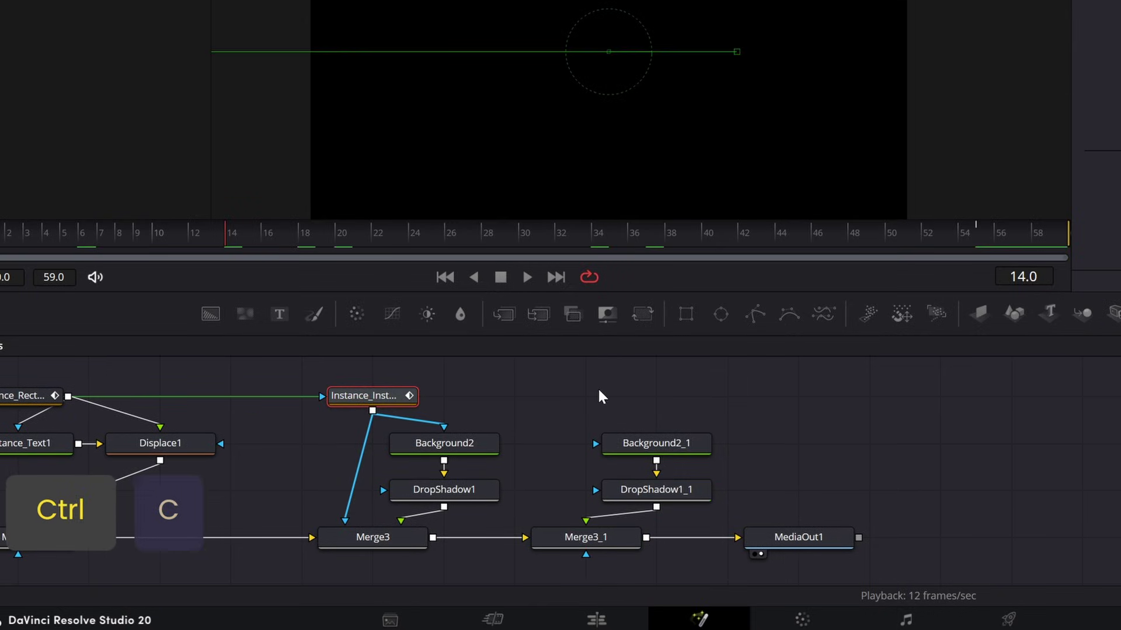
{"action": "key", "text": "ctrl+shift+v"}
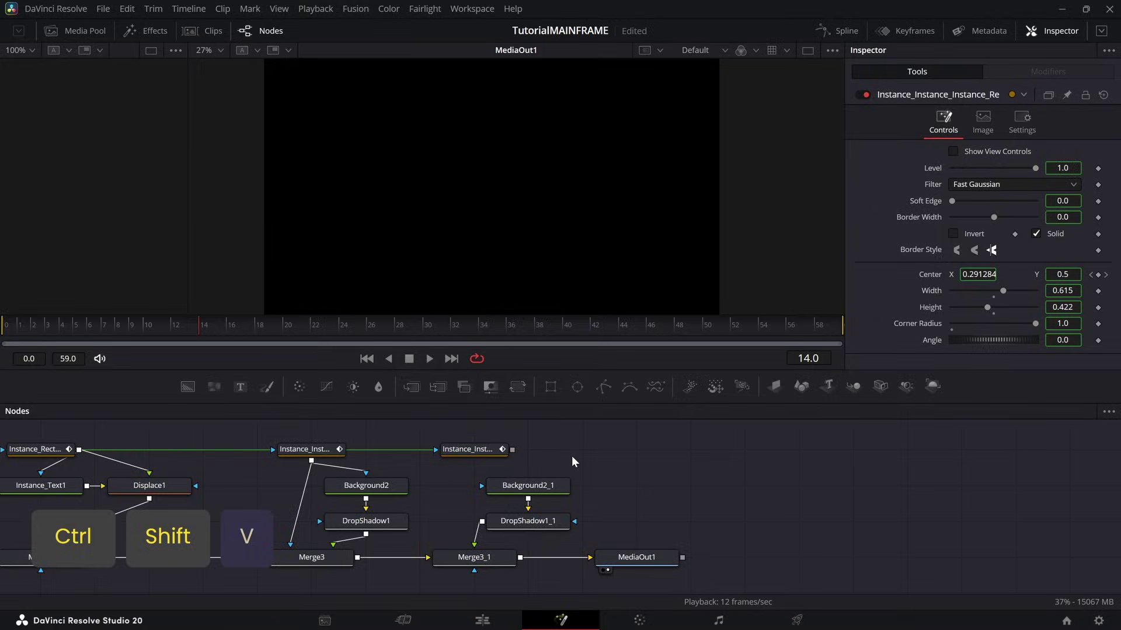
Step: Mask both Background2_1 and Merge3_1 with the newly pasted rectangle instance, and save the project
{"action": "left_click_drag", "start_coordinate": [635, 397], "coordinate": [595, 444]}
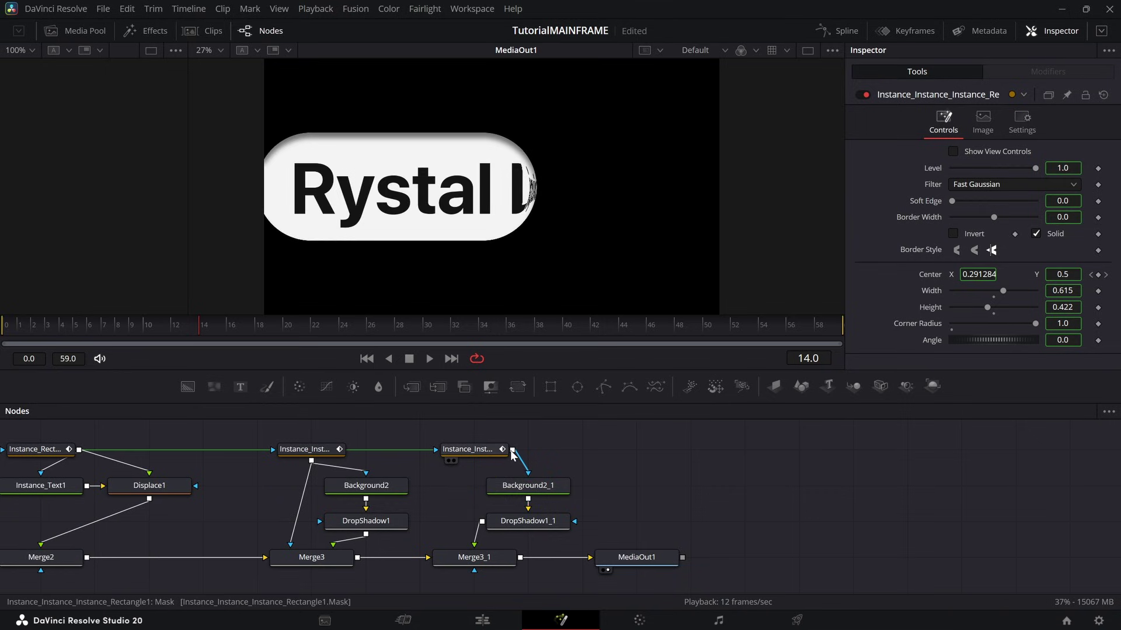
{"action": "left_click_drag", "start_coordinate": [512, 450], "coordinate": [474, 570]}
{"action": "key", "text": "ctrl+s"}
{"action": "scroll", "coordinate": [557, 499], "scroll_direction": "down", "scroll_amount": 2}
{"action": "scroll", "coordinate": [230, 459], "scroll_direction": "up", "scroll_amount": 2}
{"action": "scroll", "coordinate": [229, 460], "scroll_direction": "down", "scroll_amount": 2}
{"action": "scroll", "coordinate": [600, 496], "scroll_direction": "up", "scroll_amount": 2}
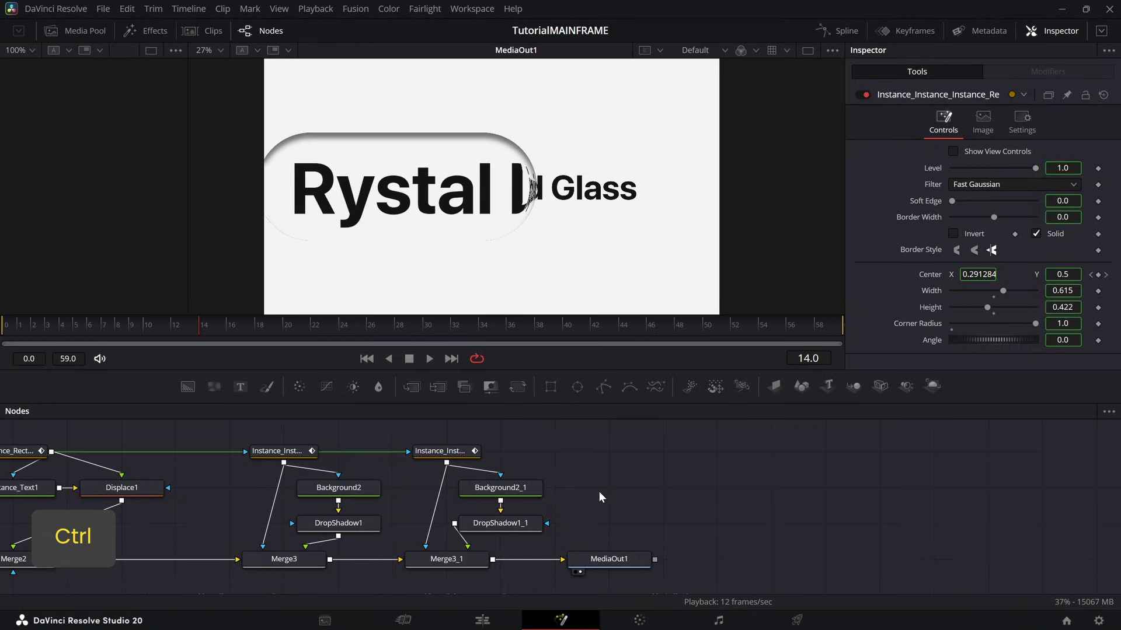
Step: Check the duplicated shadow branch and move MediaOut1 farther away from Merge3_1
{"action": "scroll", "coordinate": [599, 491], "scroll_direction": "up", "scroll_amount": 2}
{"action": "scroll", "coordinate": [354, 458], "scroll_direction": "down", "scroll_amount": 2}
{"action": "left_click", "coordinate": [384, 448]}
{"action": "scroll", "coordinate": [537, 476], "scroll_direction": "down", "scroll_amount": 2}
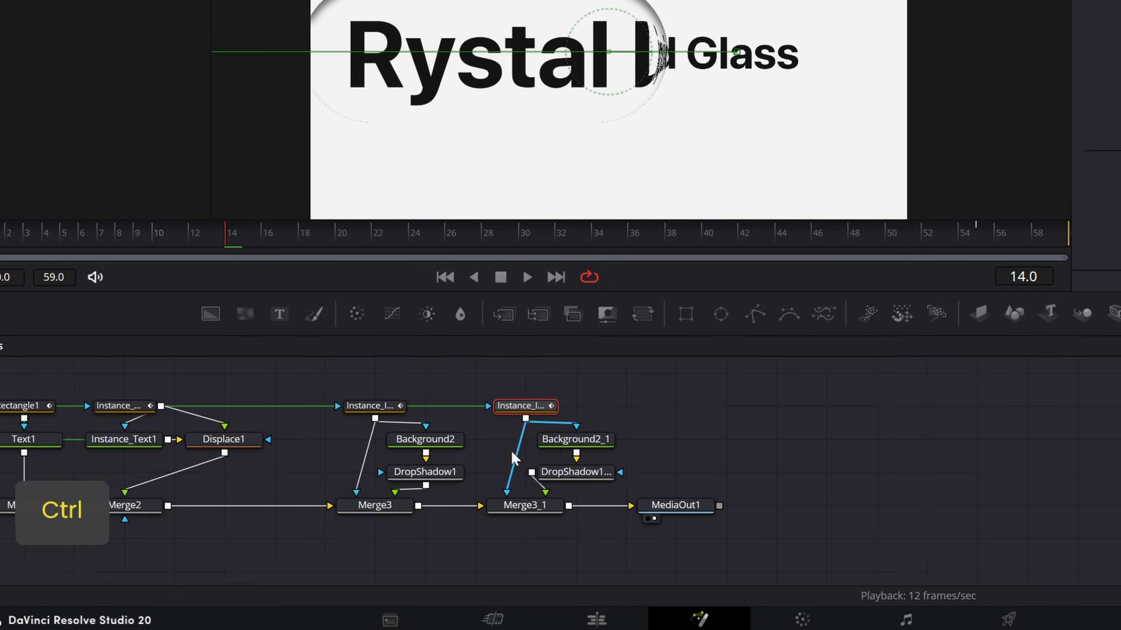
{"action": "scroll", "coordinate": [439, 436], "scroll_direction": "up", "scroll_amount": 2}
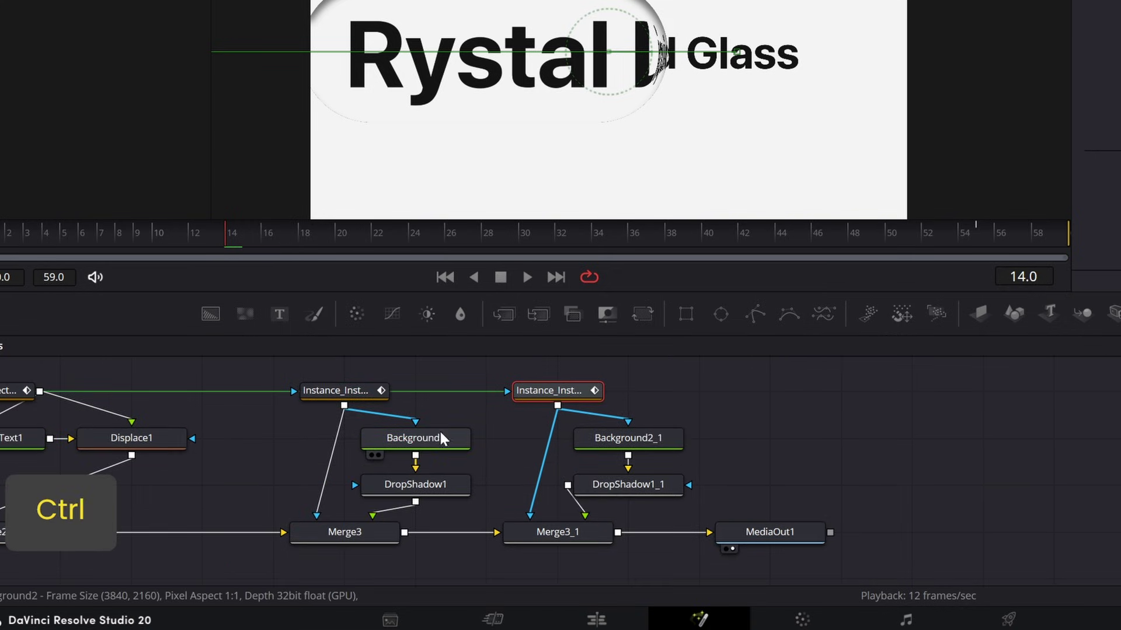
{"action": "left_click_drag", "start_coordinate": [501, 368], "coordinate": [686, 548]}
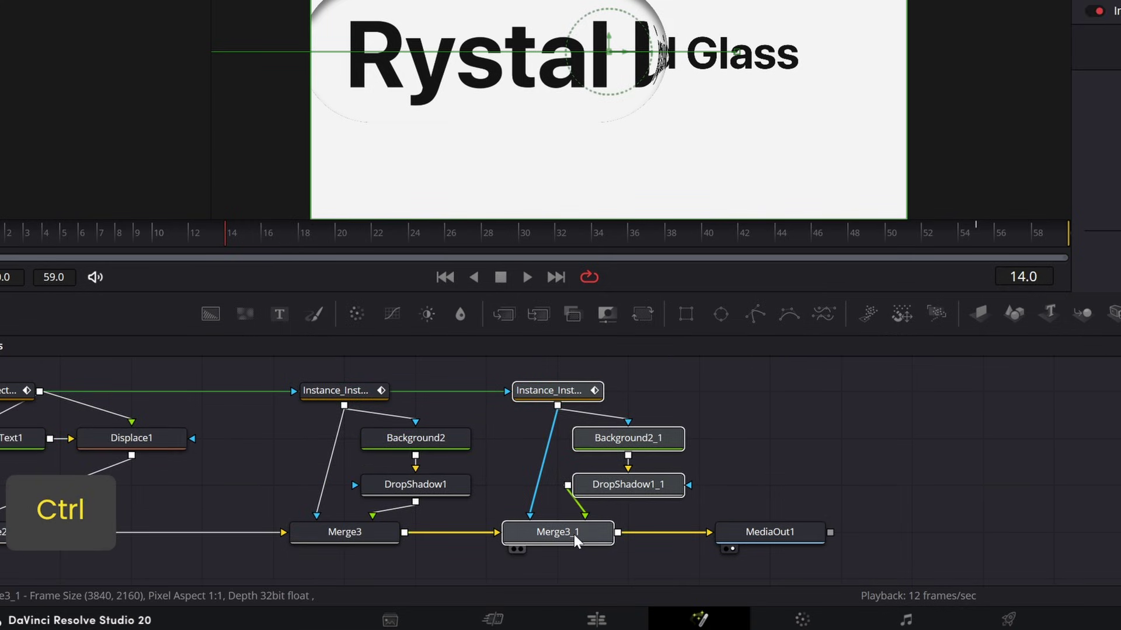
{"action": "left_click_drag", "start_coordinate": [761, 533], "coordinate": [834, 532]}
Step: Deinstance the Invert setting on the rectangle mask feeding Background2_1 and enable Invert
{"action": "left_click", "coordinate": [544, 391]}
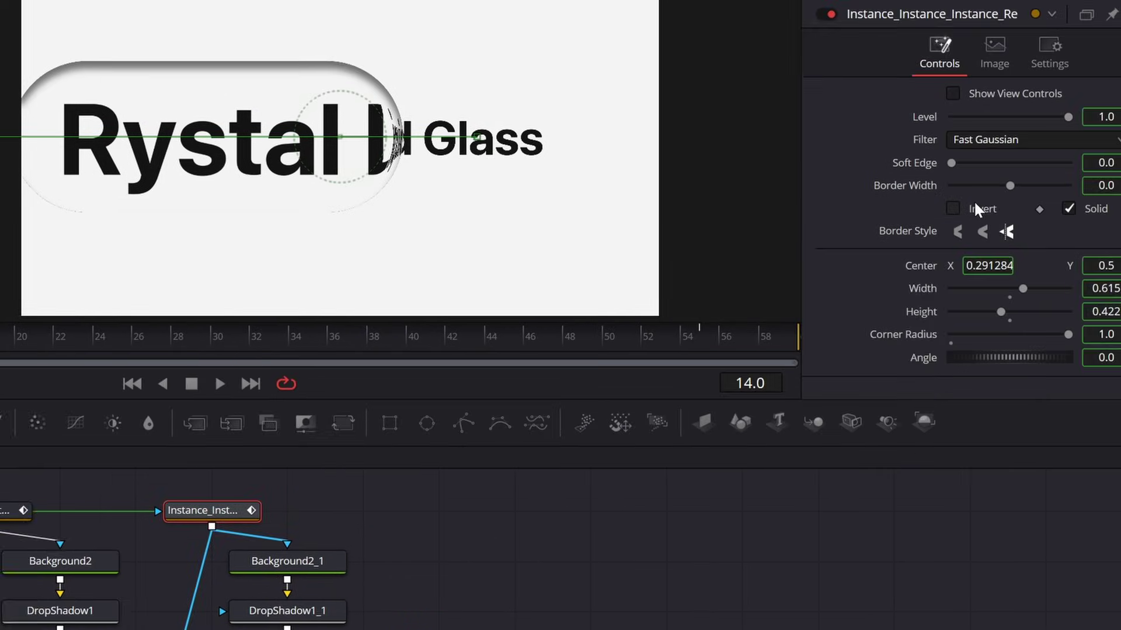
{"action": "right_click", "coordinate": [977, 207]}
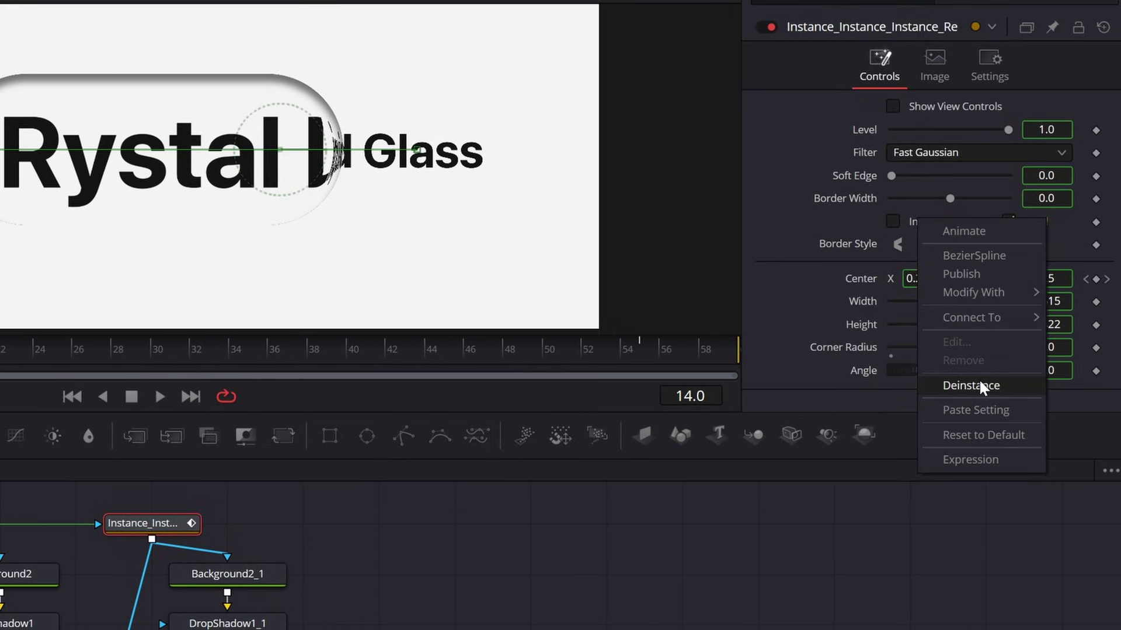
{"action": "left_click", "coordinate": [972, 387]}
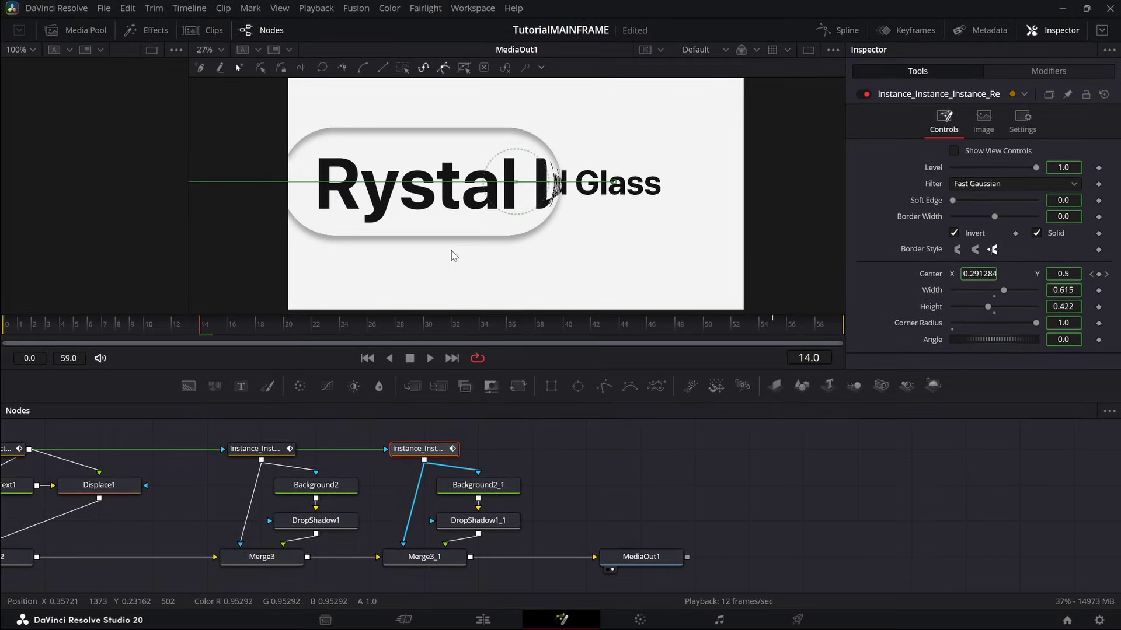
{"action": "left_click", "coordinate": [495, 488]}
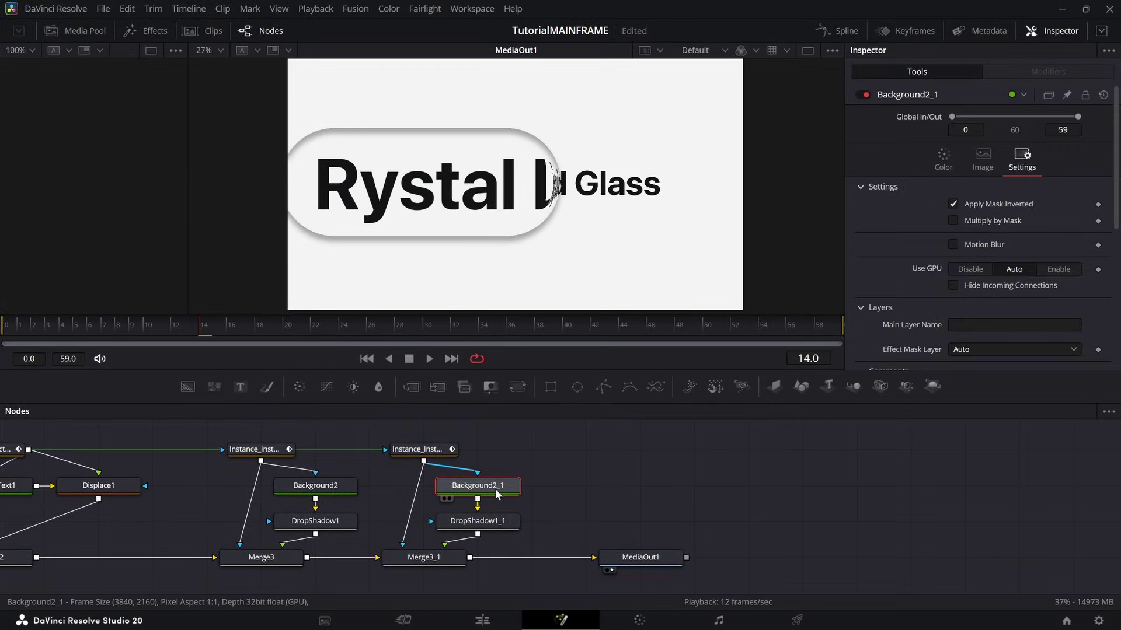
{"action": "left_click", "coordinate": [422, 449]}
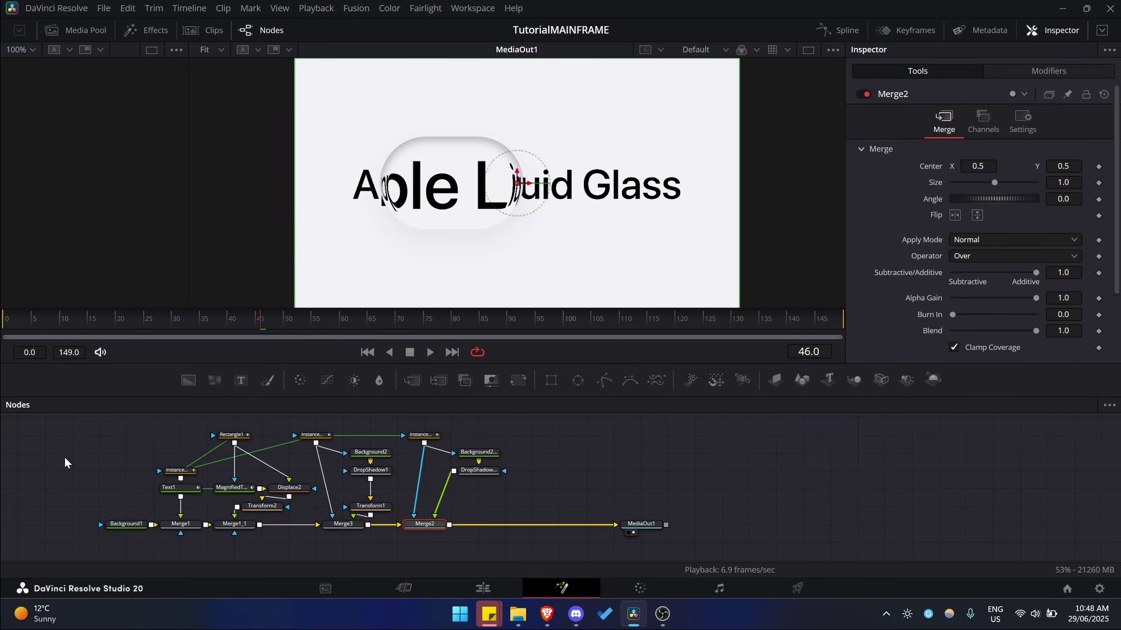
Step: Examine the magnified letters and the refracted pill edges in the Apple Liquid Glass composition
{"action": "scroll", "coordinate": [162, 480], "scroll_direction": "up", "scroll_amount": 3}
{"action": "scroll", "coordinate": [411, 192], "scroll_direction": "up", "scroll_amount": 4}
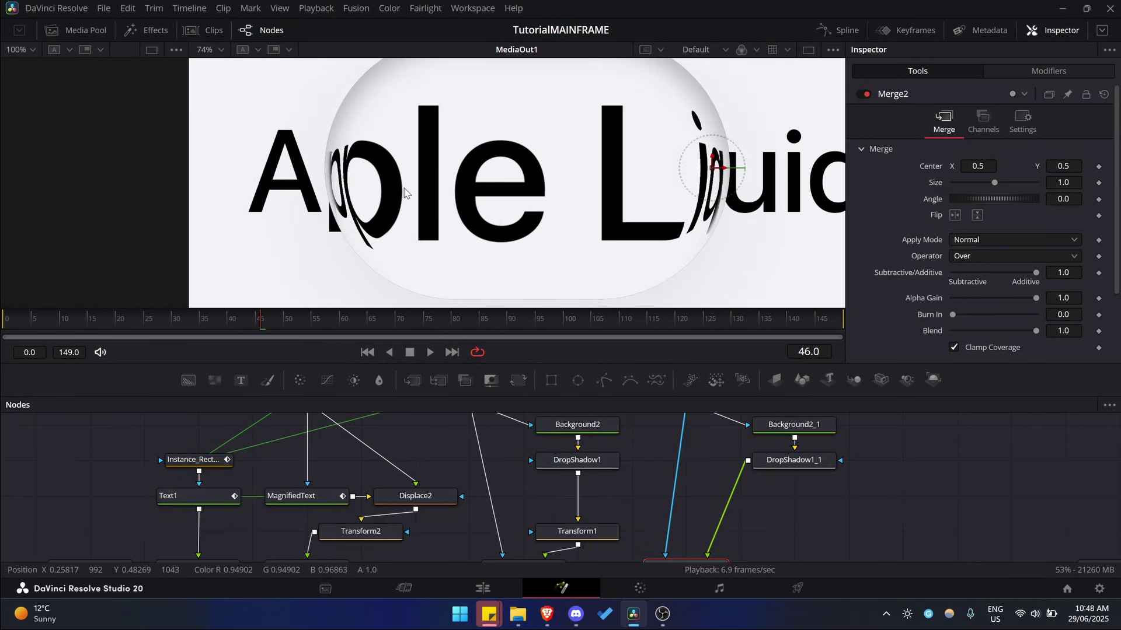
{"action": "scroll", "coordinate": [404, 192], "scroll_direction": "down", "scroll_amount": 3}
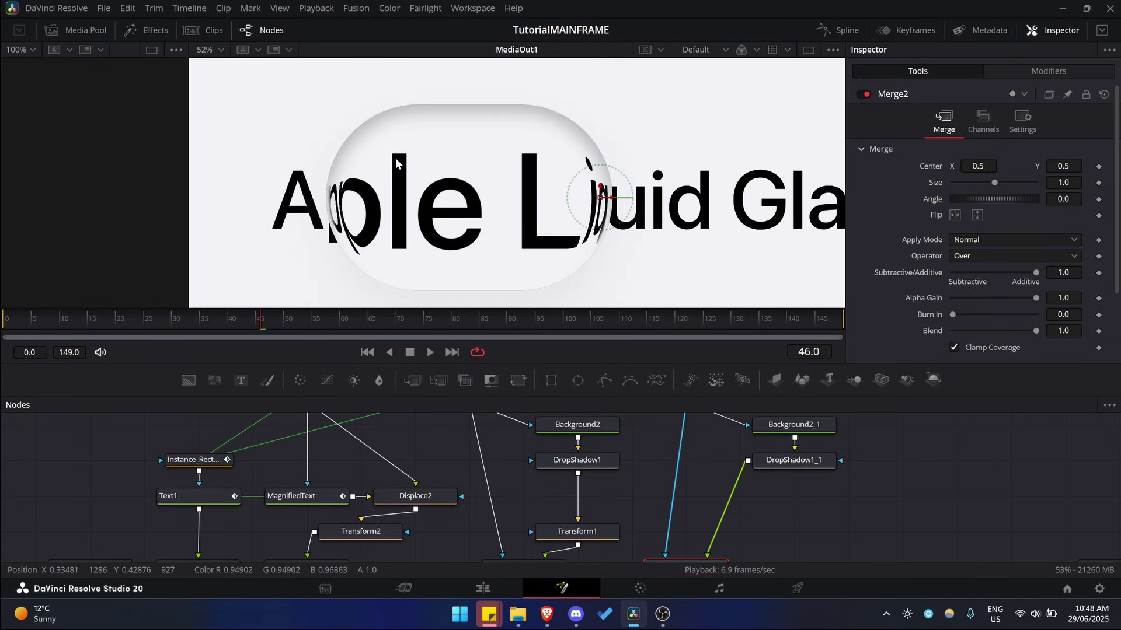
{"action": "scroll", "coordinate": [302, 209], "scroll_direction": "up", "scroll_amount": 2}
{"action": "scroll", "coordinate": [326, 198], "scroll_direction": "down", "scroll_amount": 4}
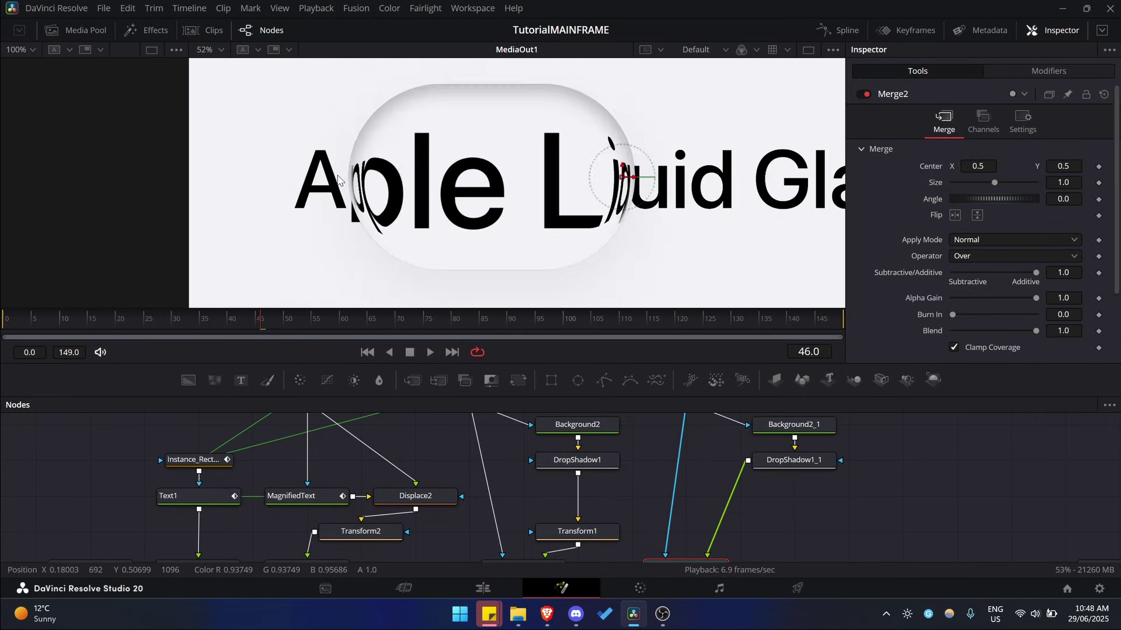
Step: Set Displace2's offset to -1.5, refraction strength to -2.5 and spread to 0
{"action": "left_click", "coordinate": [421, 497]}
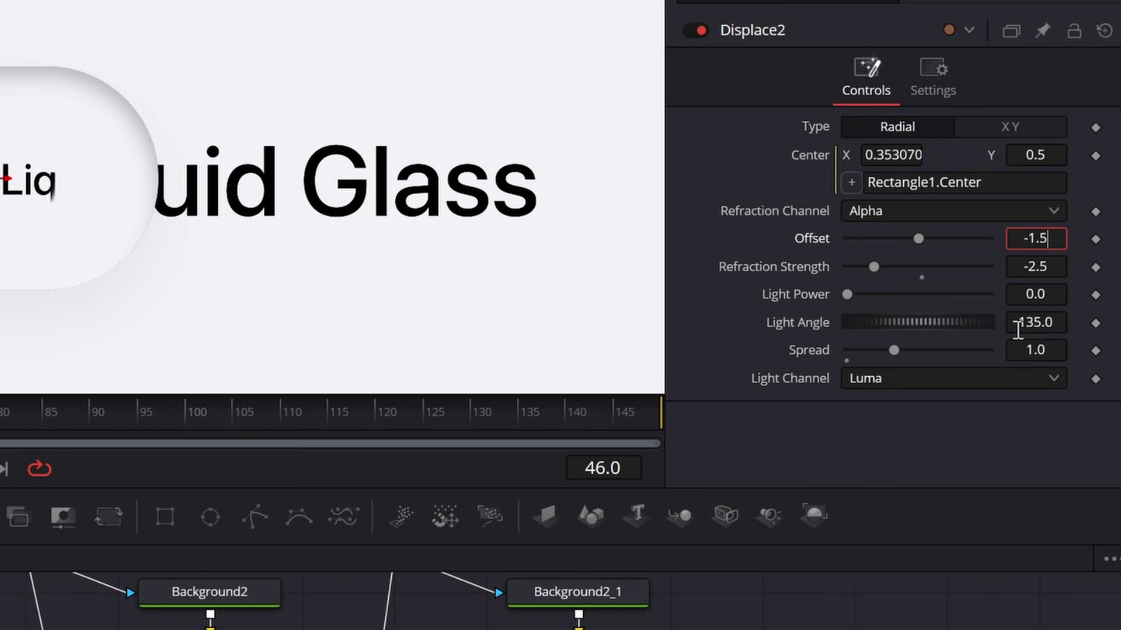
{"action": "key", "text": "Return"}
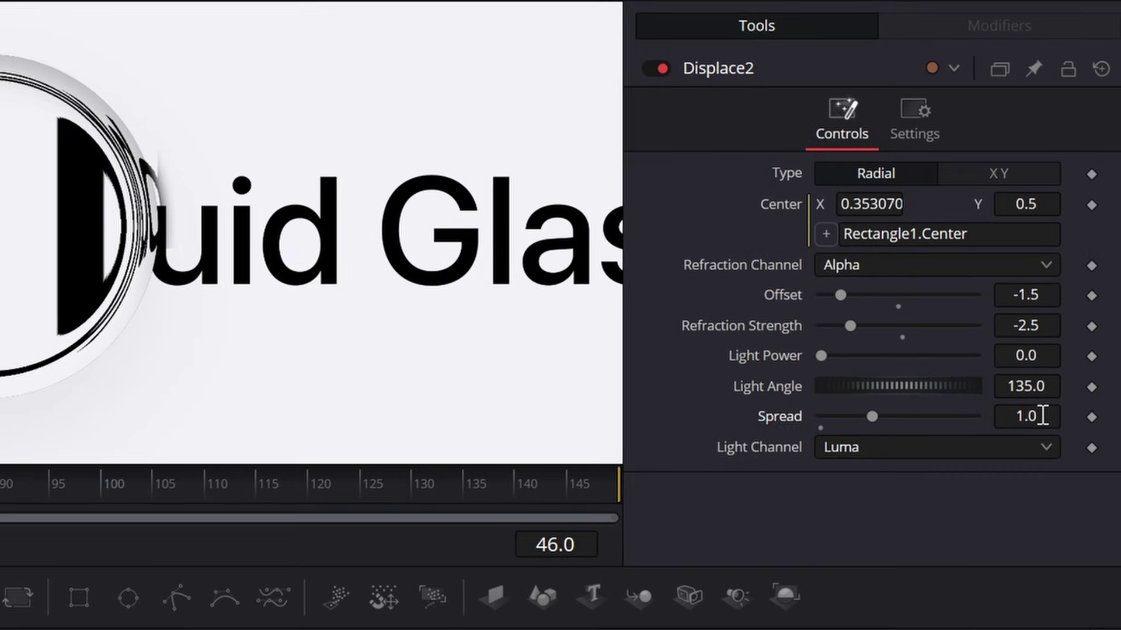
{"action": "double_click", "coordinate": [1042, 416]}
{"action": "type", "text": "0.006"}
{"action": "key", "text": "Return"}
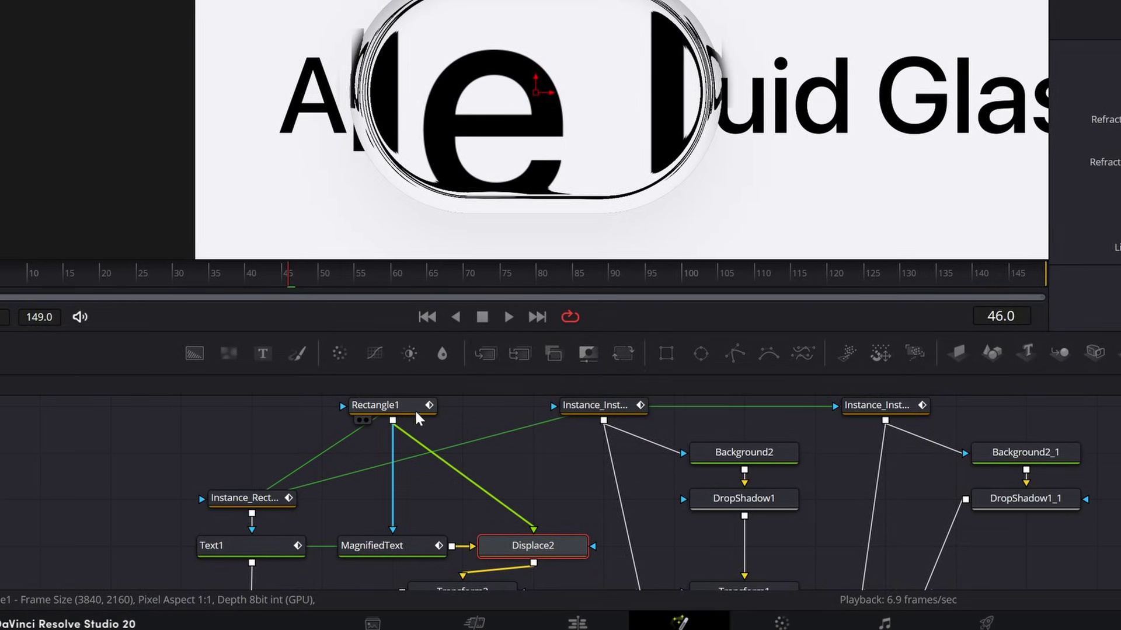
Step: Increase the Soft Edge of Rectangle1 to smooth the refraction driven by the pill mask
{"action": "left_click", "coordinate": [407, 402]}
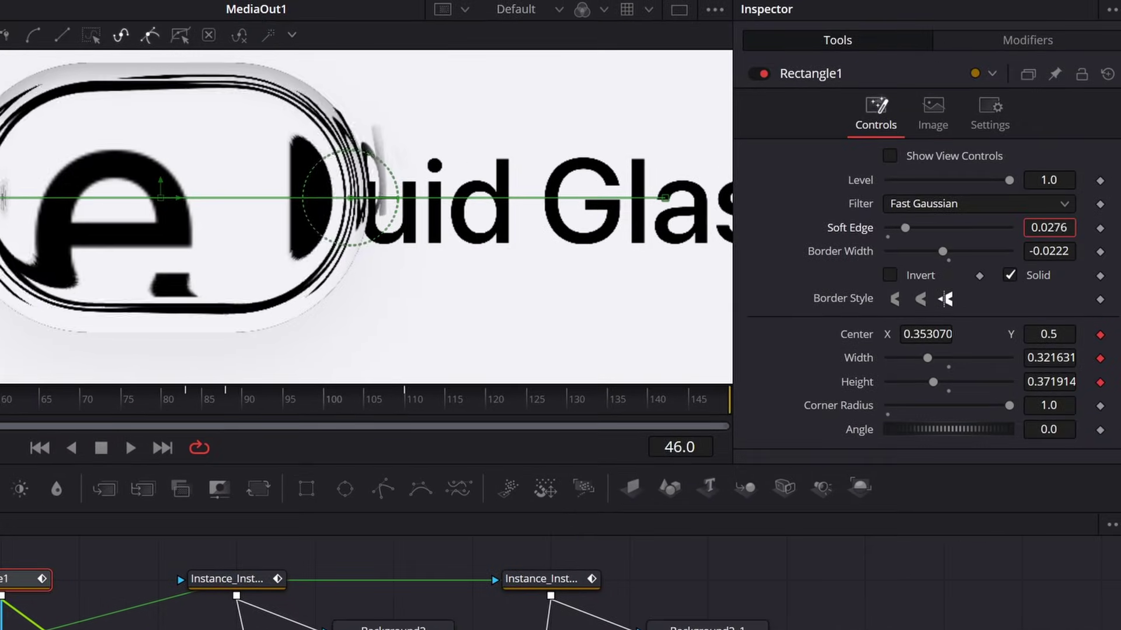
{"action": "left_click_drag", "start_coordinate": [1033, 227], "coordinate": [1089, 259]}
Step: Mask Displace2 with the rectangle instance feeding Background2, and fine-tune its refraction strength to about -2.2
{"action": "left_click", "coordinate": [228, 579]}
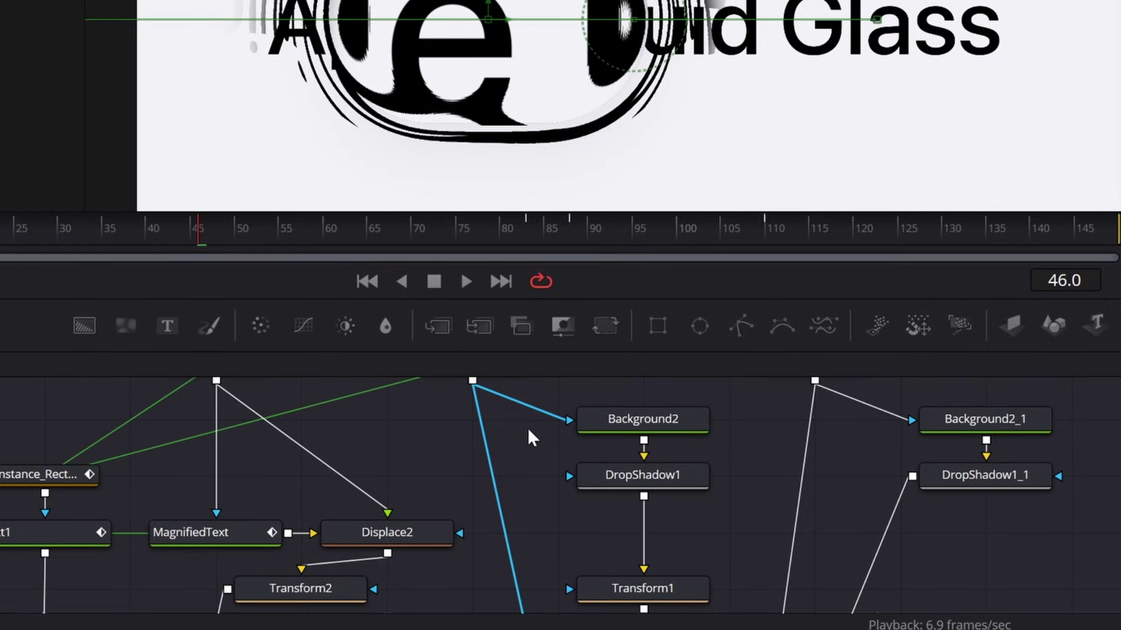
{"action": "scroll", "coordinate": [356, 482], "scroll_direction": "down", "scroll_amount": 2}
{"action": "scroll", "coordinate": [447, 518], "scroll_direction": "up", "scroll_amount": 1}
{"action": "left_click", "coordinate": [448, 519]}
{"action": "scroll", "coordinate": [445, 526], "scroll_direction": "down", "scroll_amount": 2}
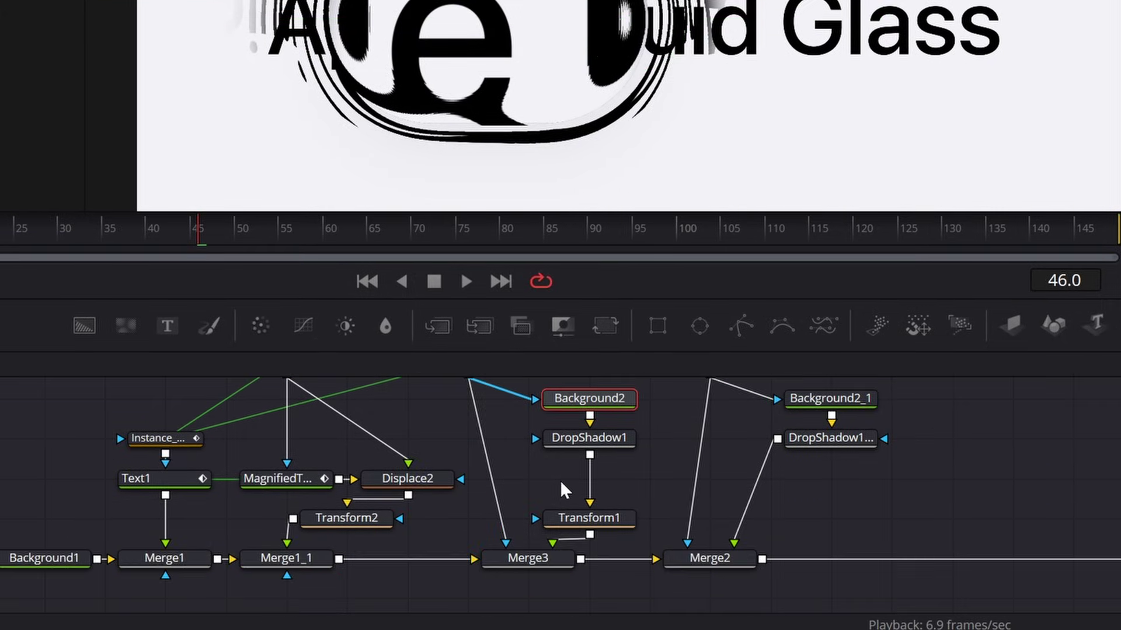
{"action": "scroll", "coordinate": [518, 554], "scroll_direction": "up", "scroll_amount": 2}
{"action": "scroll", "coordinate": [469, 485], "scroll_direction": "up", "scroll_amount": 2}
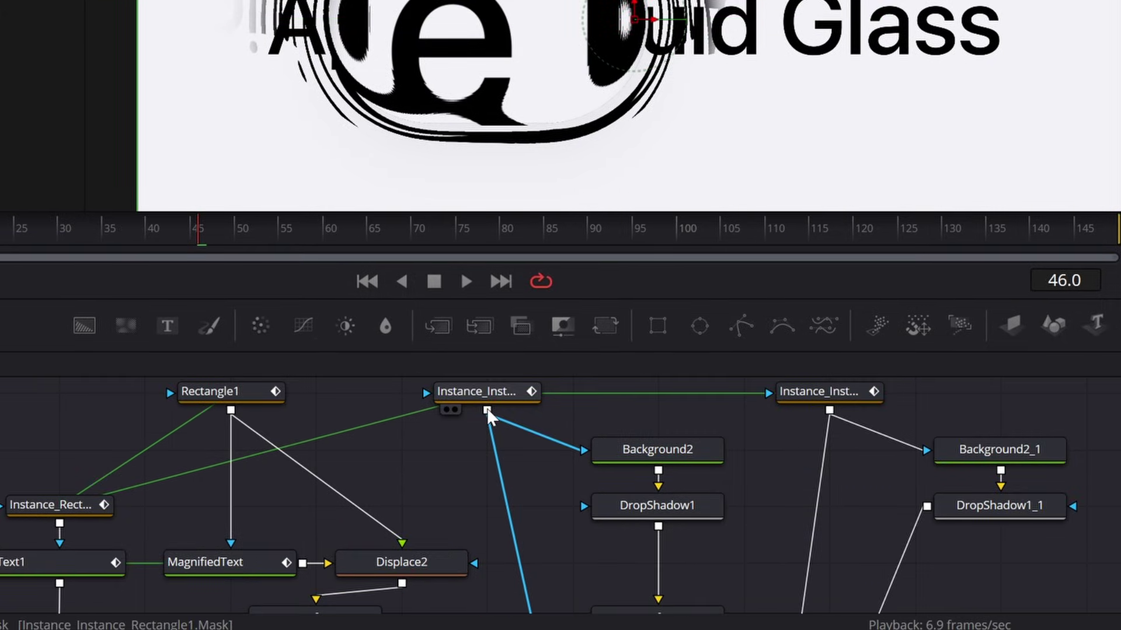
{"action": "left_click_drag", "start_coordinate": [450, 450], "coordinate": [473, 565]}
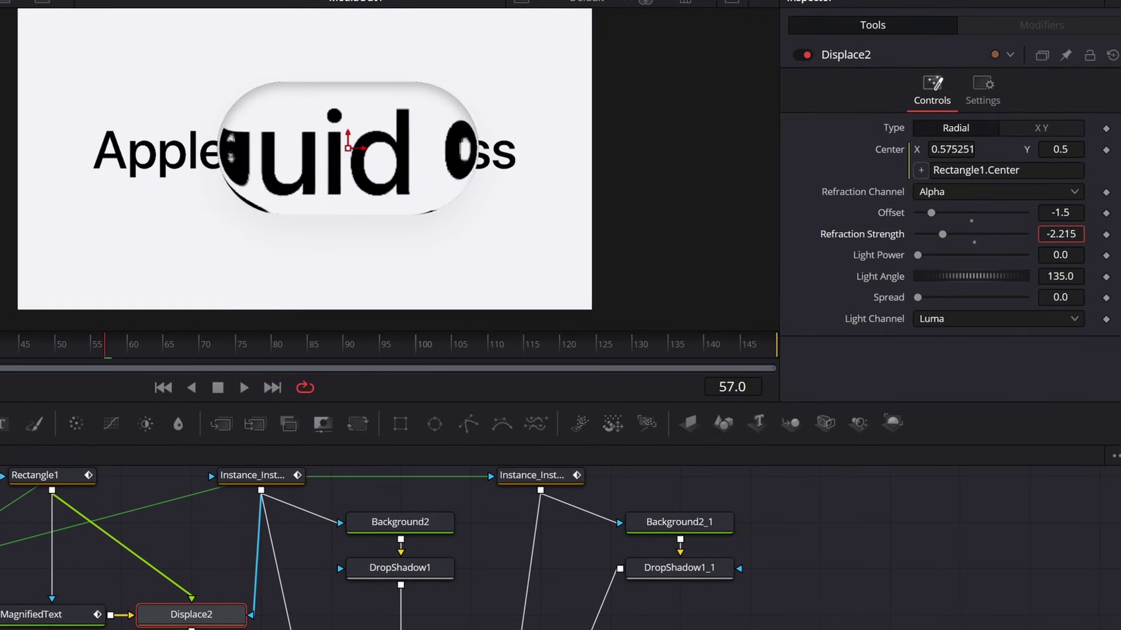
{"action": "mouse_move", "coordinate": [1072, 234]}
{"action": "left_mouse_down"}
{"action": "mouse_move", "coordinate": [1048, 228]}
{"action": "mouse_move", "coordinate": [1068, 234]}
{"action": "left_mouse_up"}
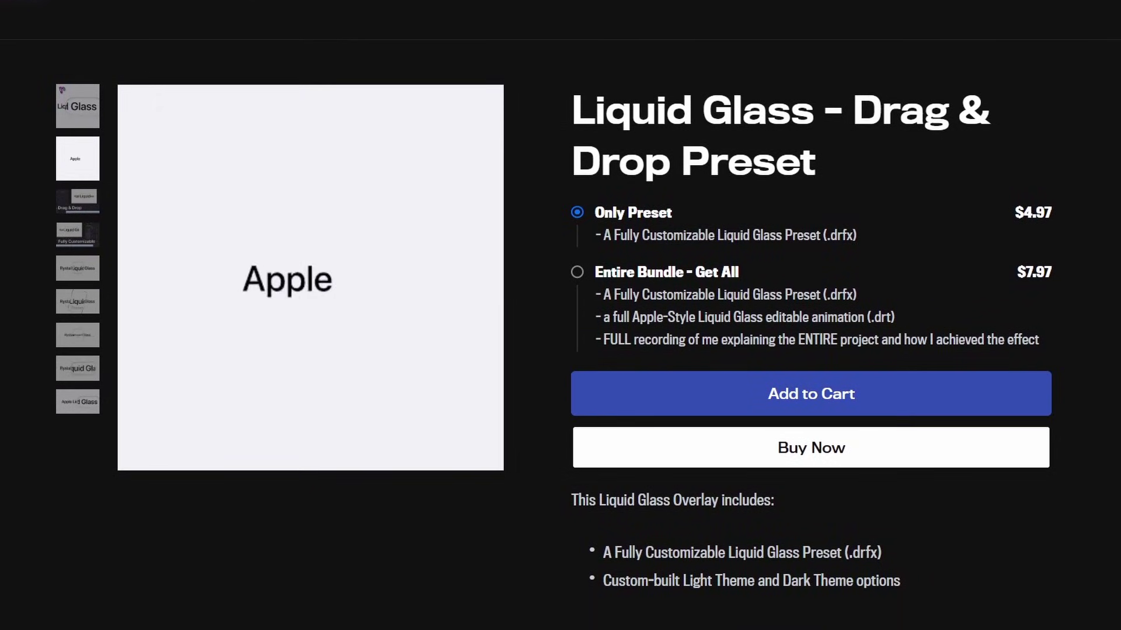
{"action": "scroll", "coordinate": [560, 315], "scroll_direction": "down", "scroll_amount": 3}
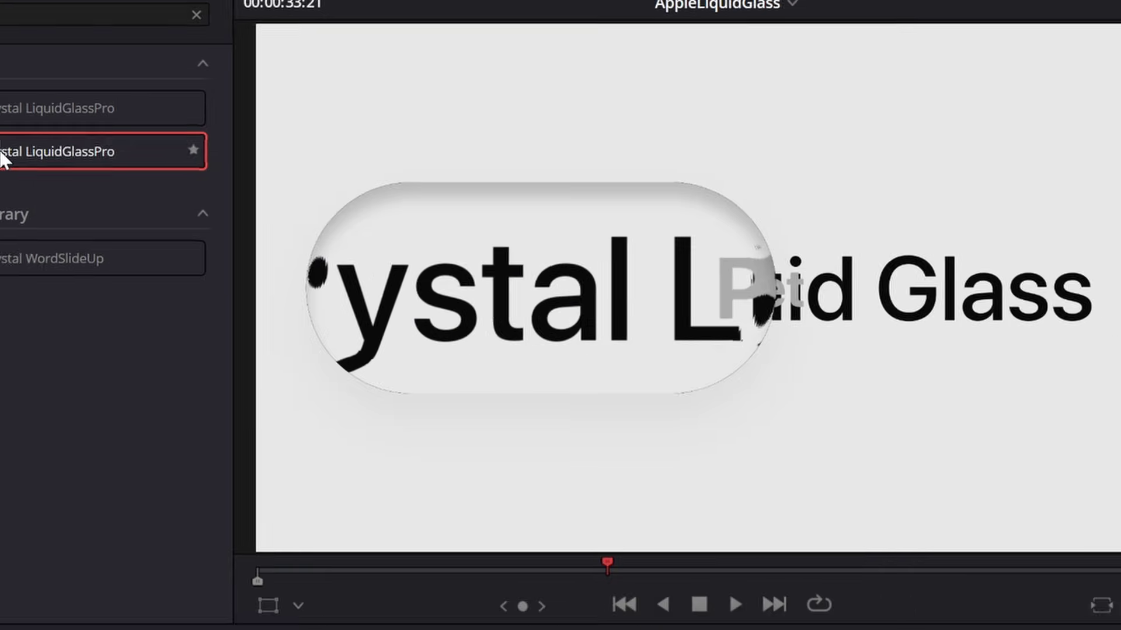
Step: Add the Rystal LiquidGlassPro preset to the DaVinci Resolve timeline and adjust its slider settings
{"action": "left_click_drag", "start_coordinate": [358, 263], "coordinate": [297, 592]}
{"action": "left_click_drag", "start_coordinate": [932, 162], "coordinate": [957, 161]}
{"action": "left_click_drag", "start_coordinate": [925, 116], "coordinate": [995, 115]}
{"action": "left_click_drag", "start_coordinate": [977, 139], "coordinate": [996, 139]}
{"action": "left_click_drag", "start_coordinate": [955, 185], "coordinate": [1014, 185]}
{"action": "mouse_move", "coordinate": [916, 278]}
{"action": "left_mouse_down"}
{"action": "mouse_move", "coordinate": [933, 278]}
{"action": "mouse_move", "coordinate": [897, 278]}
{"action": "left_mouse_up"}
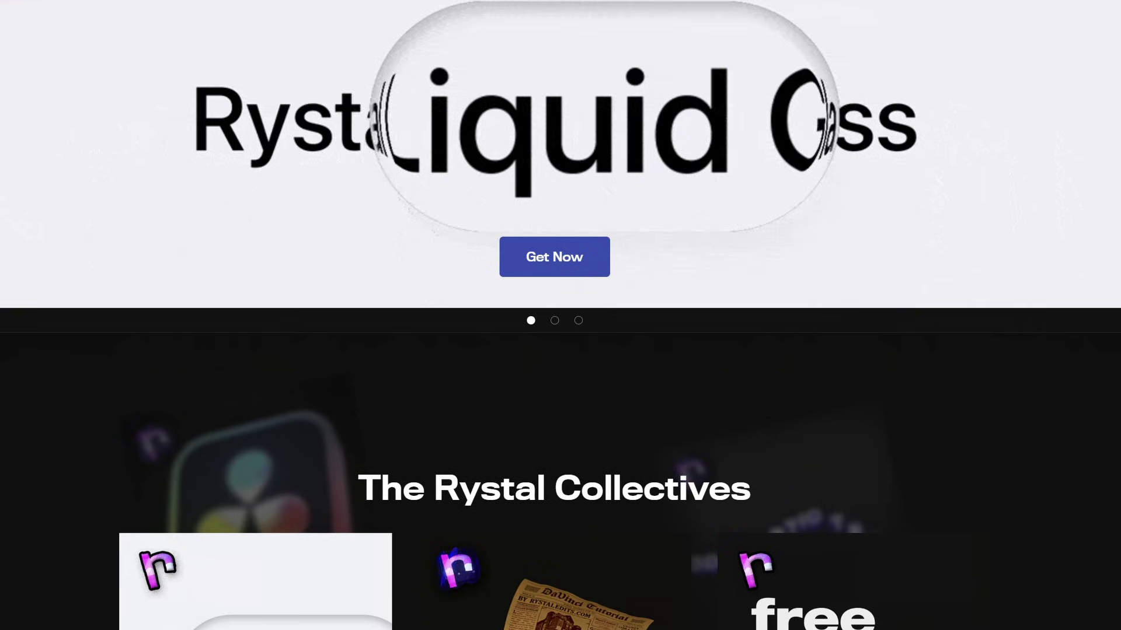